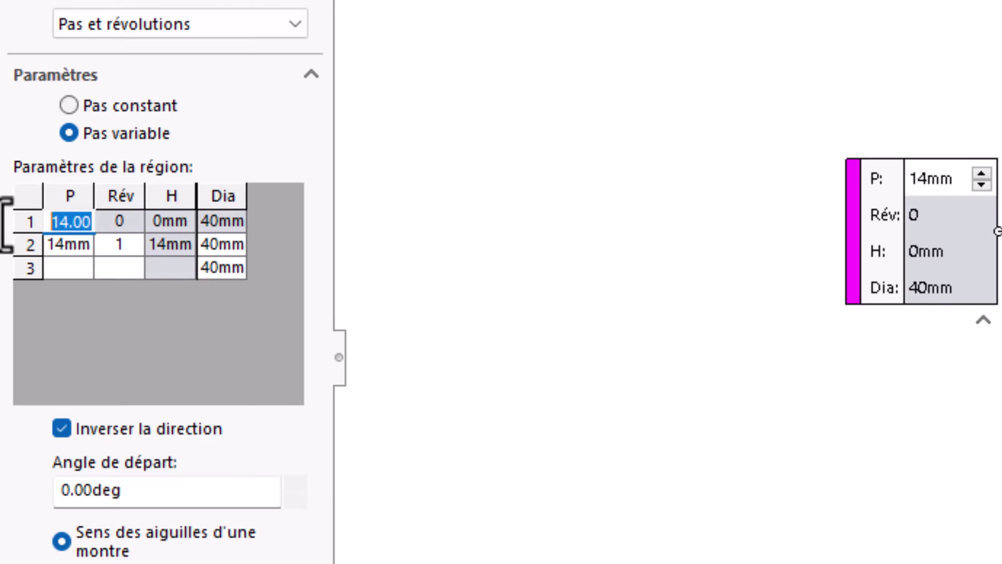
# Set the first region's pitch to 7 mm in the variable-pitch helix table.
pyautogui.write('7')
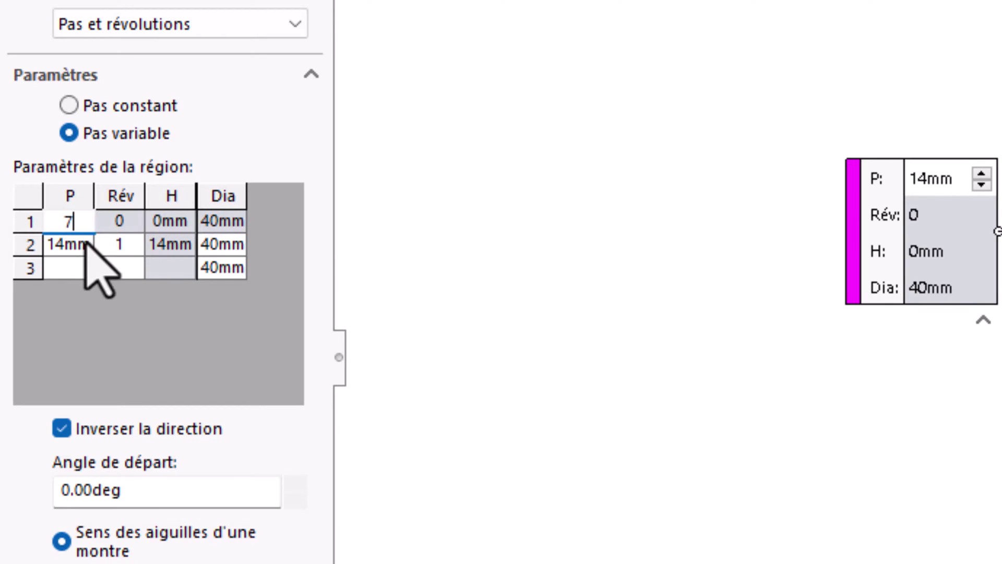
pyautogui.press('Return')
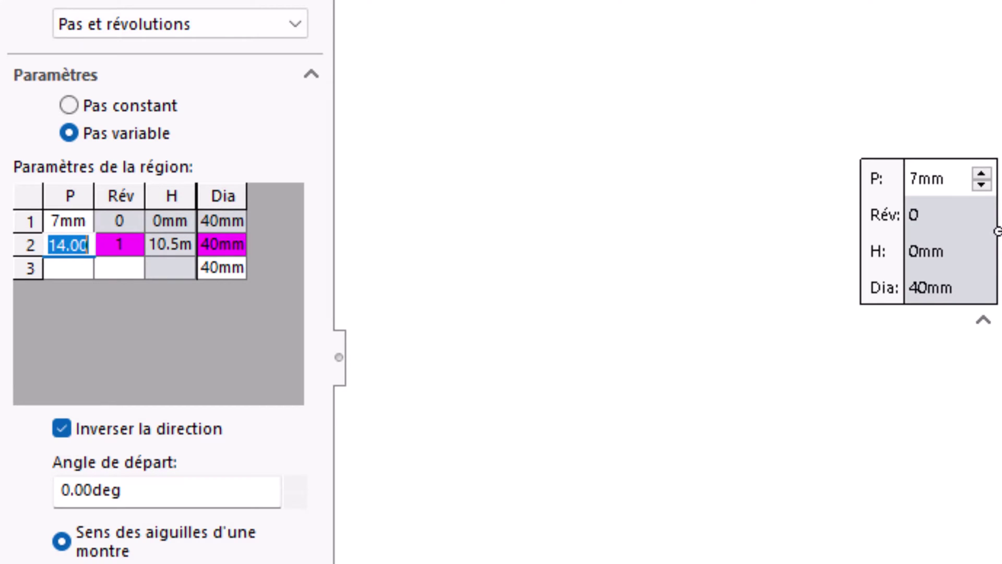
pyautogui.click(31, 221)
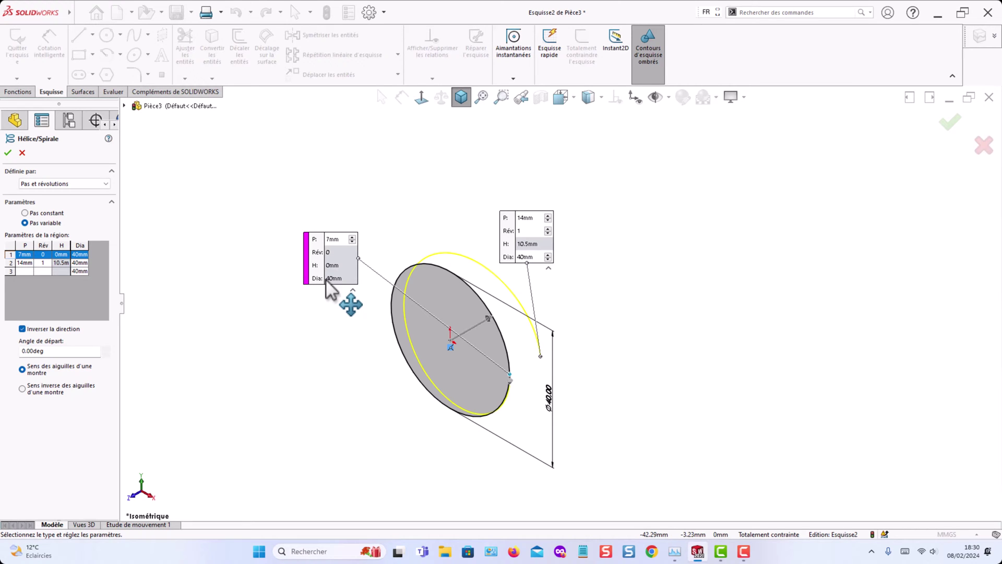
# Set the second region of the helix to a 7 mm pitch and 1.5 revolutions.
pyautogui.click(12, 262)
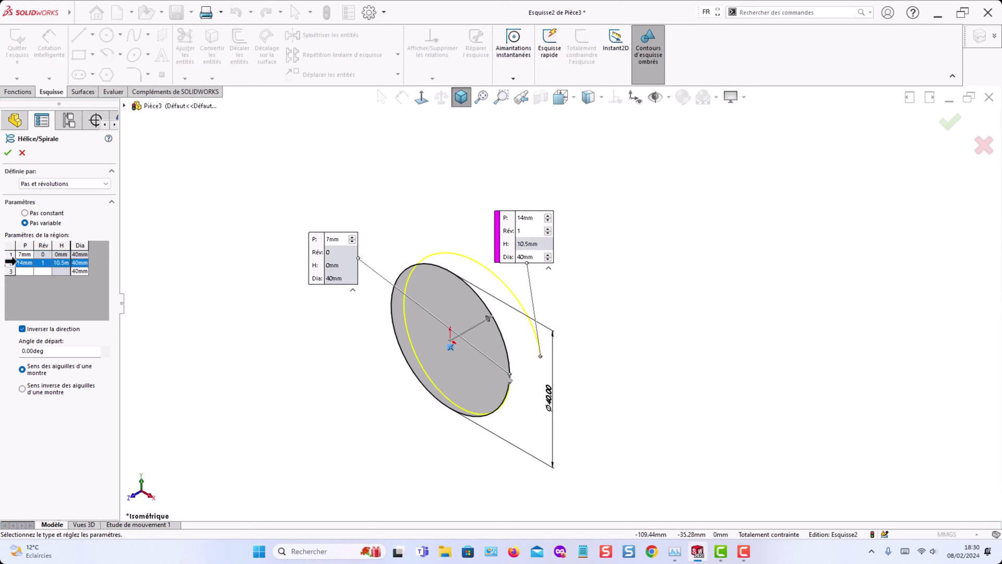
pyautogui.click(23, 262)
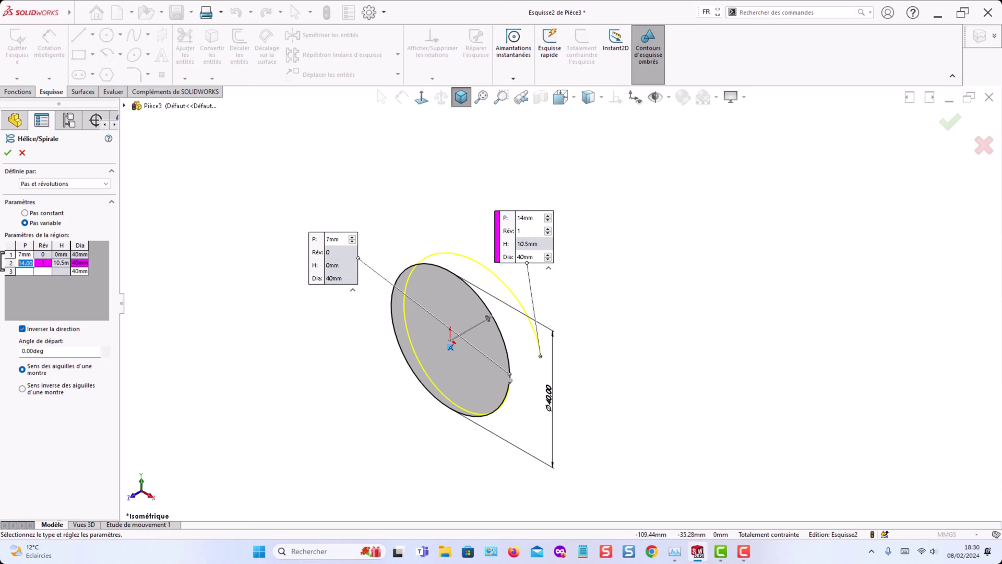
pyautogui.write('7')
pyautogui.click(39, 272)
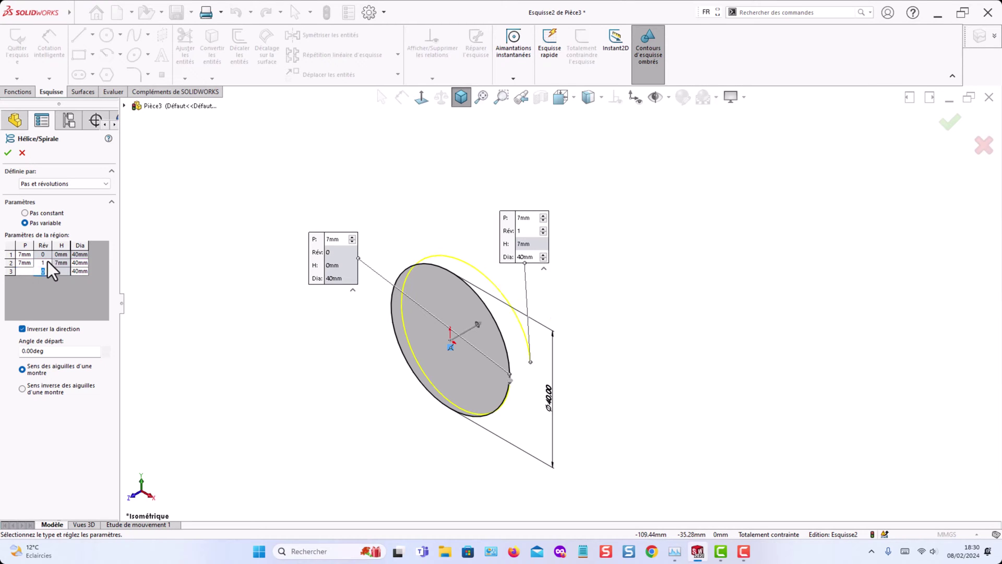
pyautogui.click(45, 263)
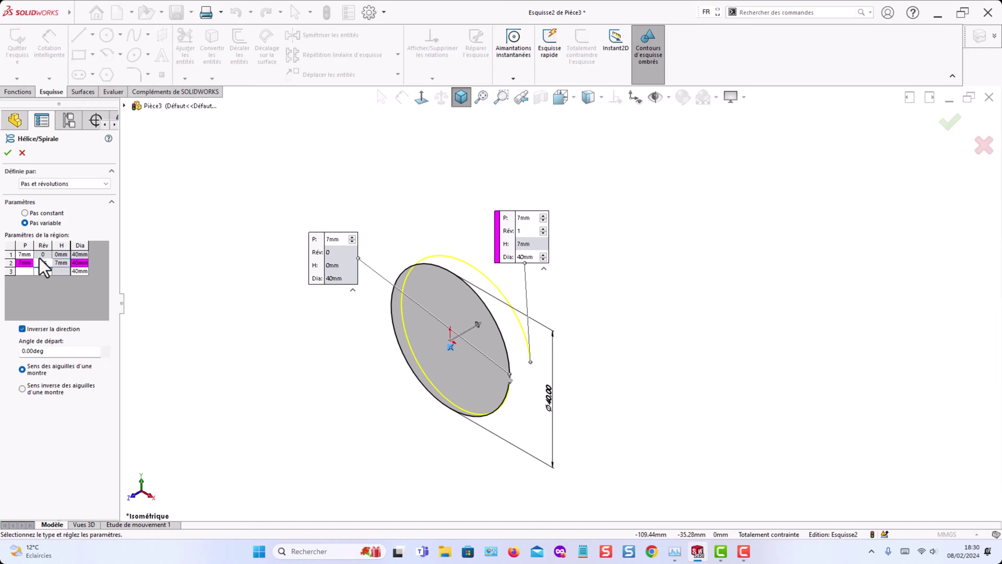
pyautogui.press('Return')
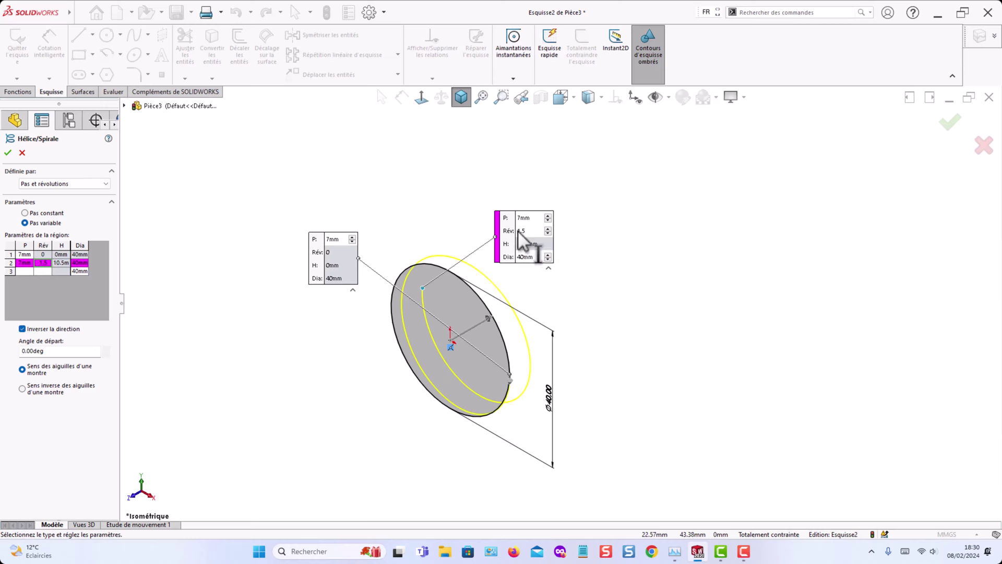
pyautogui.moveTo(597, 278); pyautogui.dragTo(582, 286, button='middle')
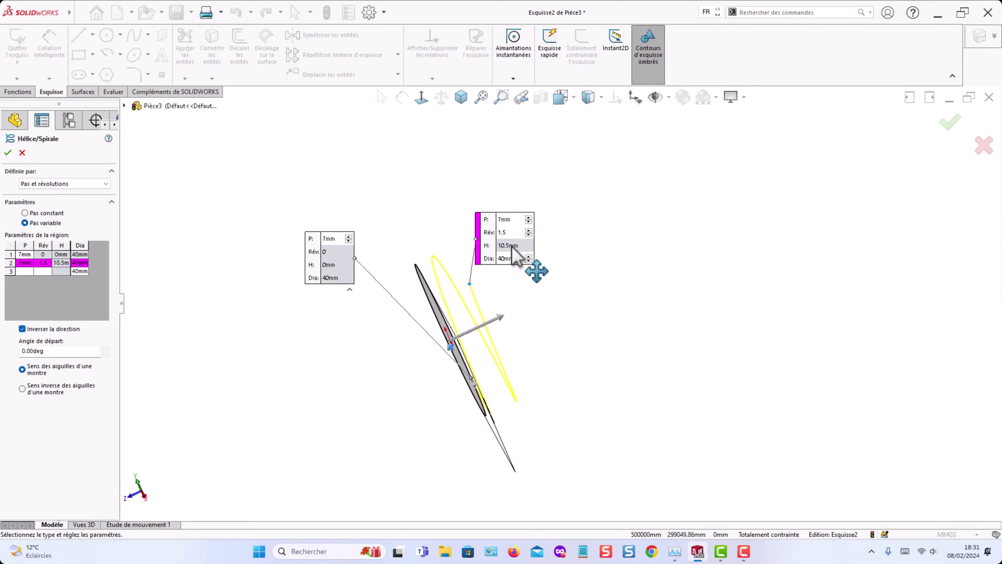
pyautogui.moveTo(635, 299); pyautogui.dragTo(554, 249, button='middle')
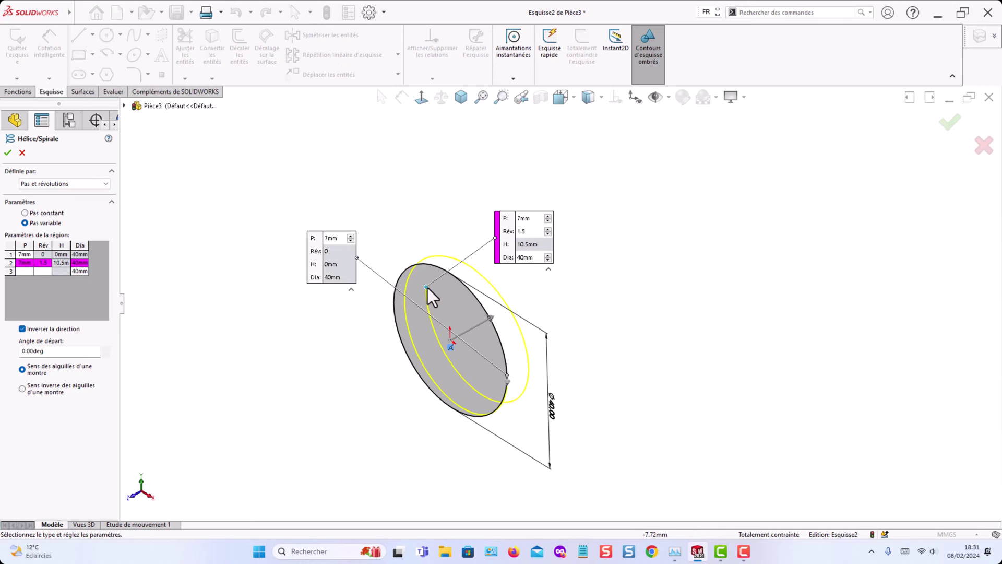
# Add a third helix region with a 14 mm pitch at 2.5 revolutions.
pyautogui.click(25, 272)
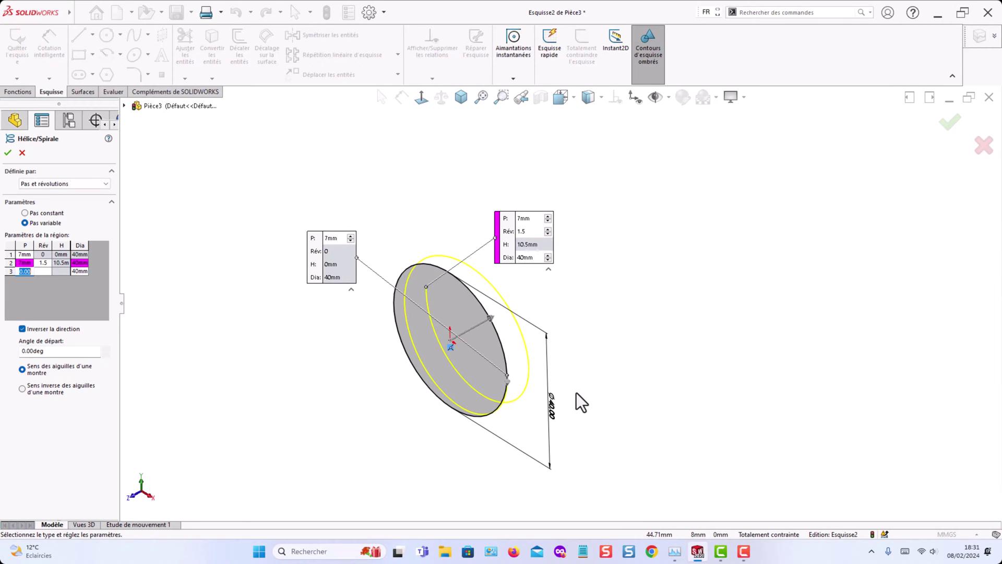
pyautogui.write('14mm')
pyautogui.press('Return')
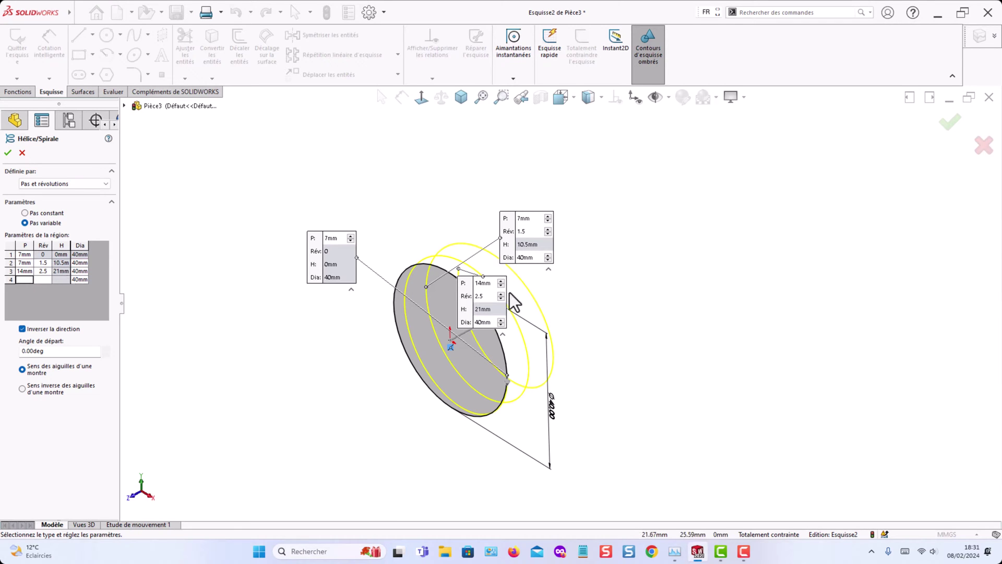
# Move the callouts of the third and second regions clear of the helix preview.
pyautogui.moveTo(688, 330); pyautogui.dragTo(675, 329, button='middle')
pyautogui.moveTo(493, 313); pyautogui.dragTo(452, 191)
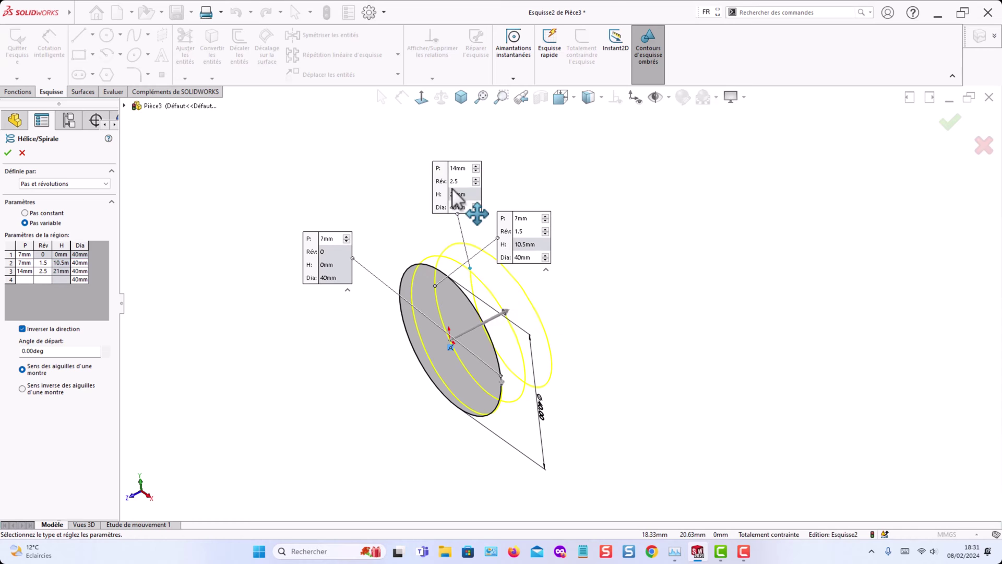
pyautogui.moveTo(522, 218); pyautogui.dragTo(378, 185)
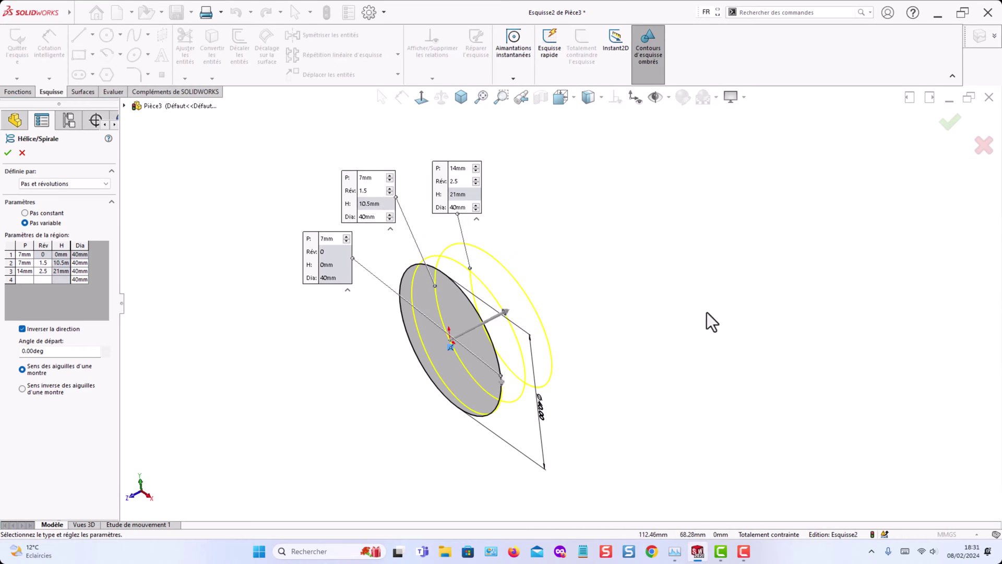
# Add a fourth helix region with a 14 mm pitch at 9.5 revolutions.
pyautogui.moveTo(706, 312); pyautogui.dragTo(607, 300, button='middle')
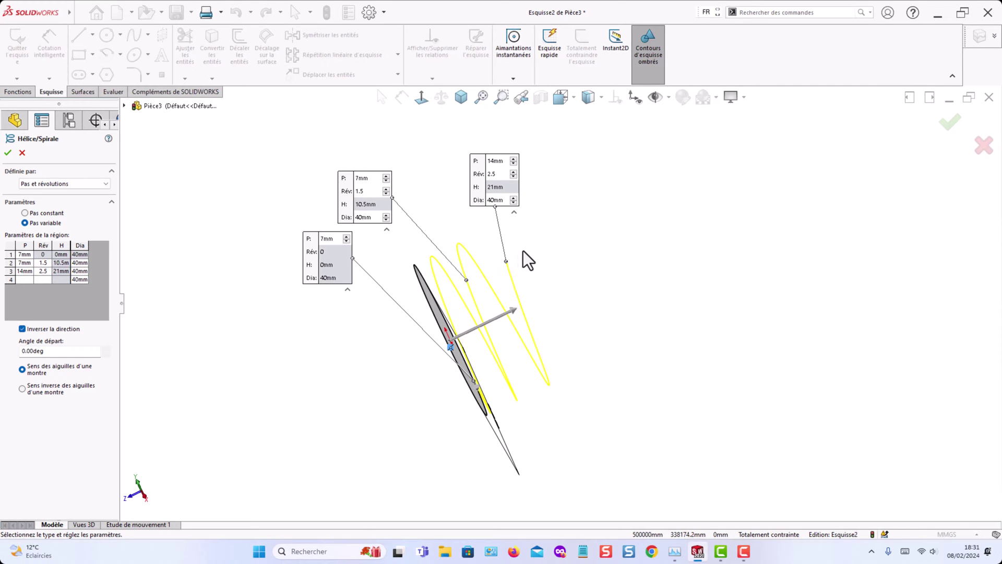
pyautogui.click(25, 279)
pyautogui.write('14')
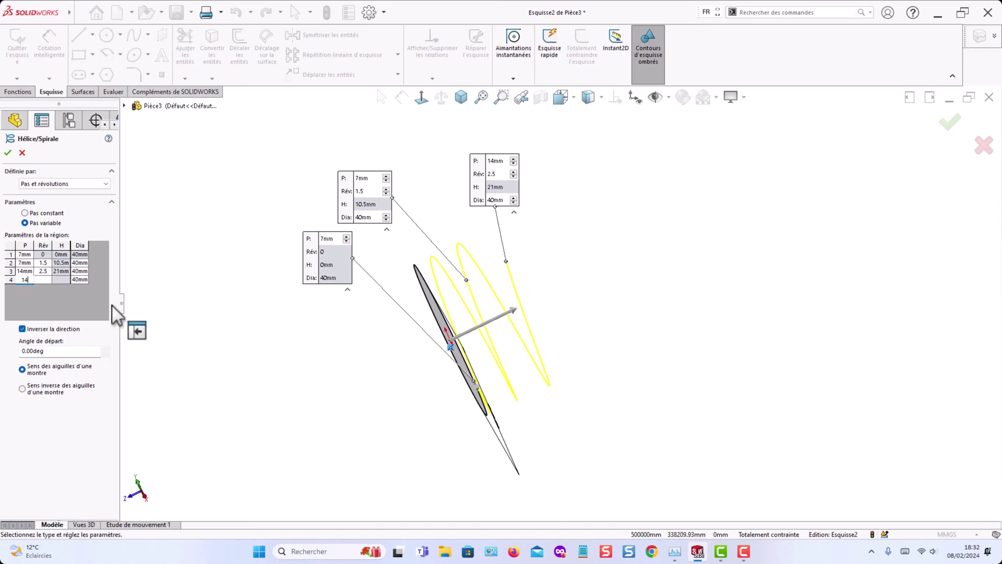
pyautogui.click(42, 292)
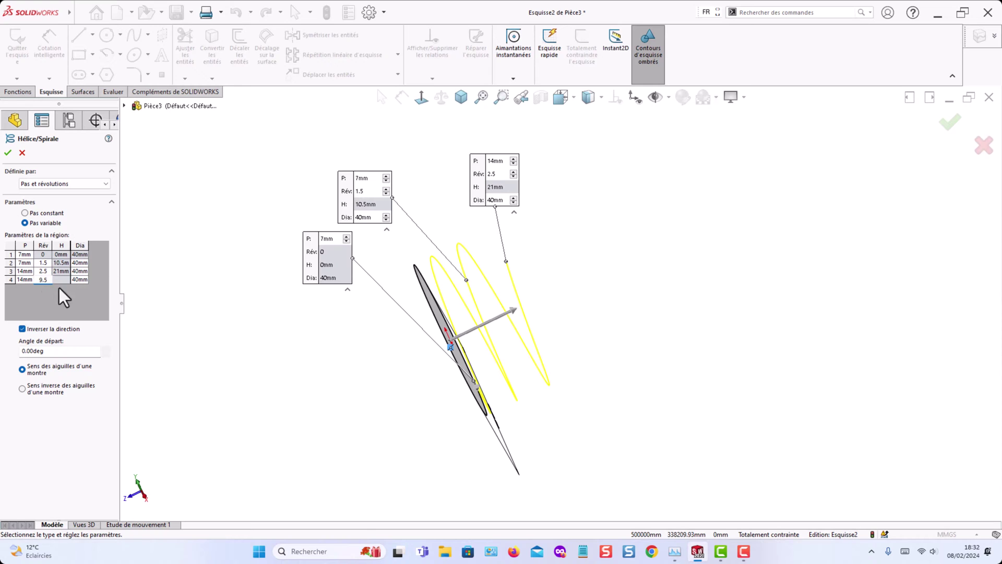
pyautogui.click(59, 303)
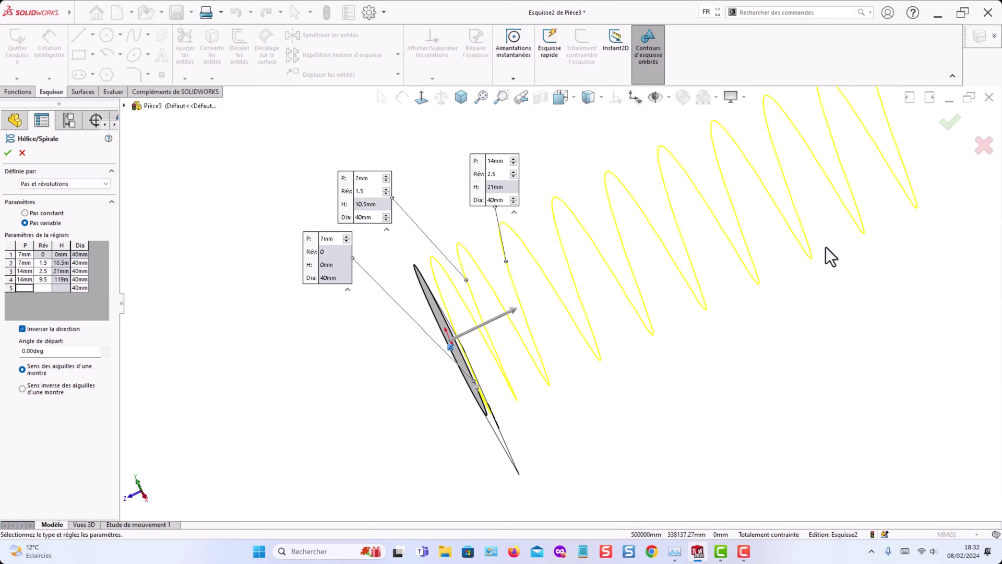
# Spread the region callouts above the helix preview so that they no longer overlap.
pyautogui.scroll(4, 817, 250)
pyautogui.moveTo(812, 296)
pyautogui.mouseDown(button='middle')
pyautogui.moveTo(830, 286)
pyautogui.moveTo(818, 290)
pyautogui.mouseUp(button='middle')
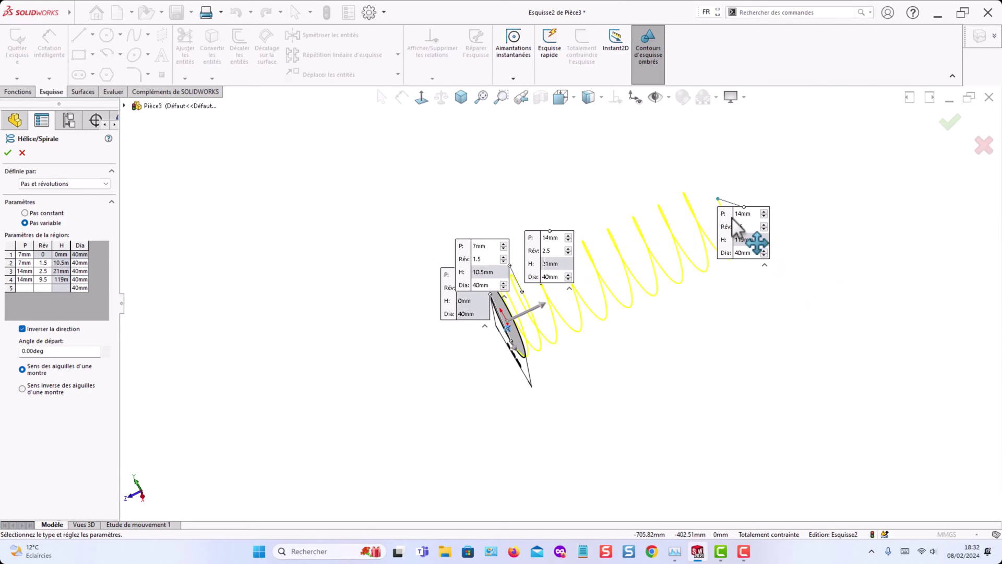
pyautogui.moveTo(731, 218); pyautogui.dragTo(669, 131)
pyautogui.moveTo(477, 253); pyautogui.dragTo(454, 204)
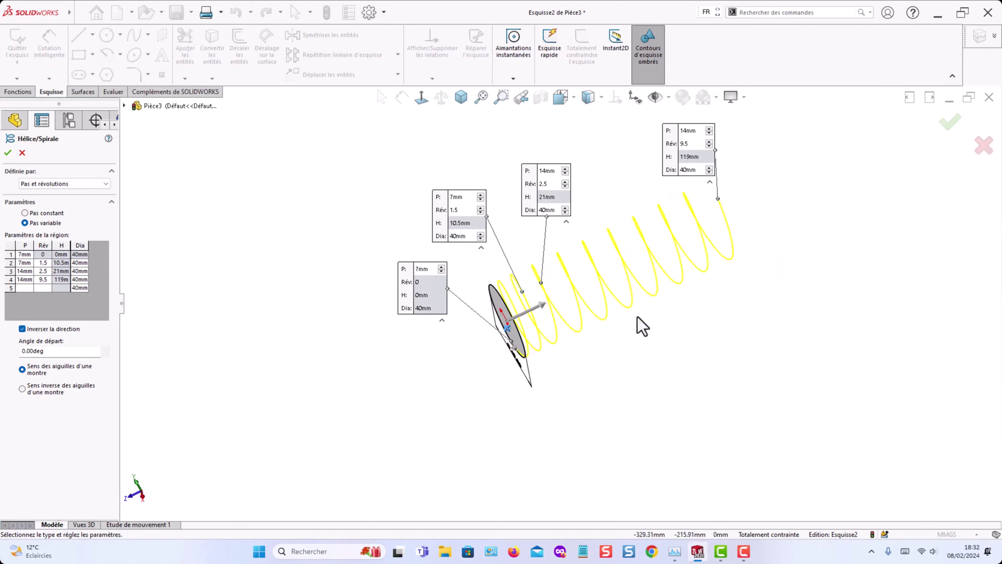
# Add a fifth helix region with a 7 mm pitch at 10.5 revolutions and move its callout away from the coils.
pyautogui.click(8, 280)
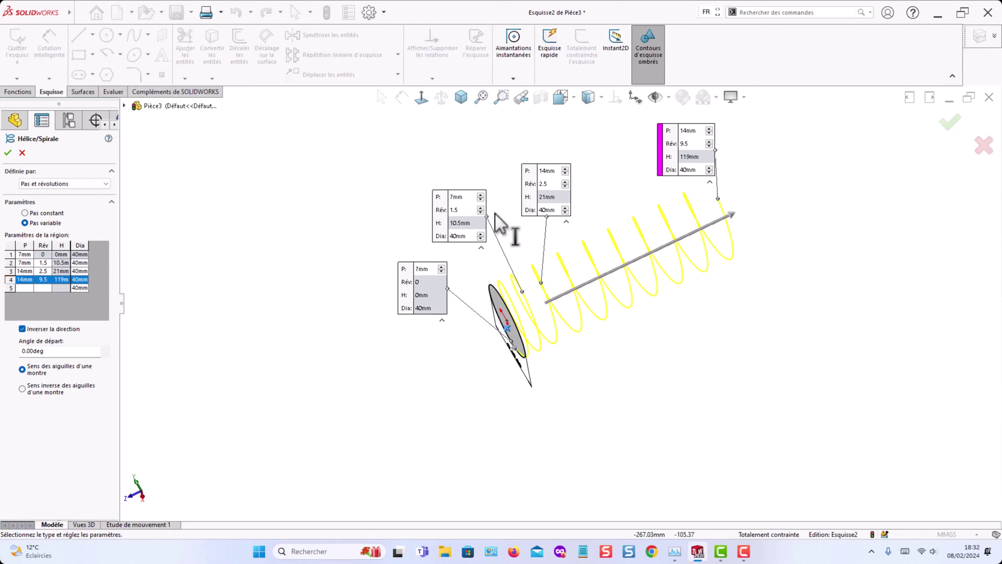
pyautogui.click(23, 288)
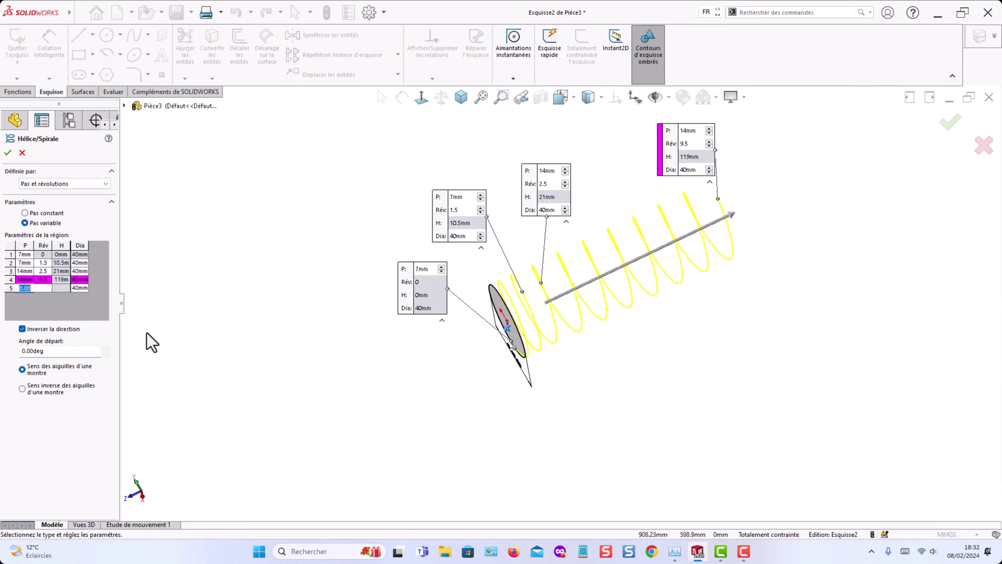
pyautogui.write('7')
pyautogui.press('Tab')
pyautogui.write('10.5')
pyautogui.press('Return')
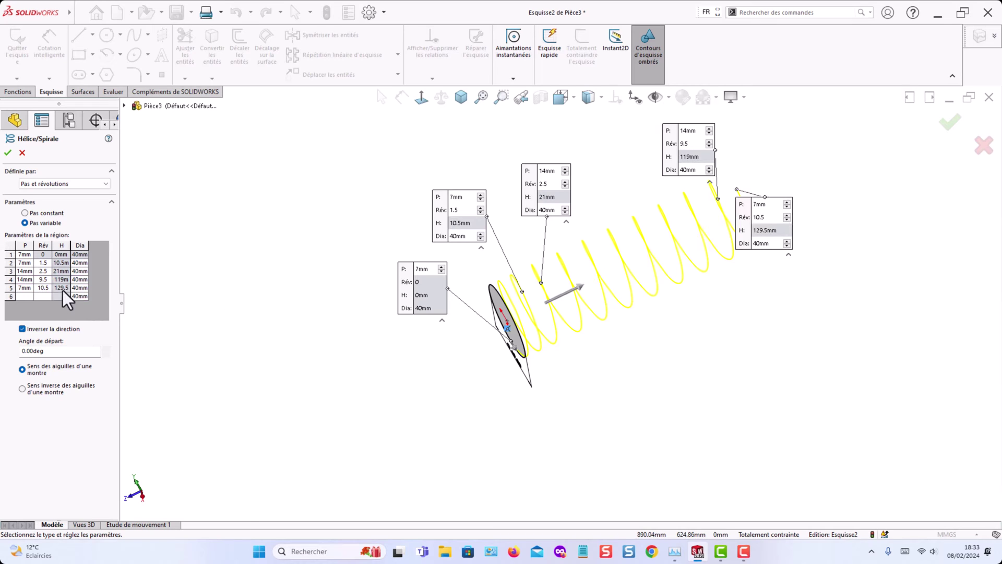
pyautogui.moveTo(765, 211); pyautogui.dragTo(810, 124)
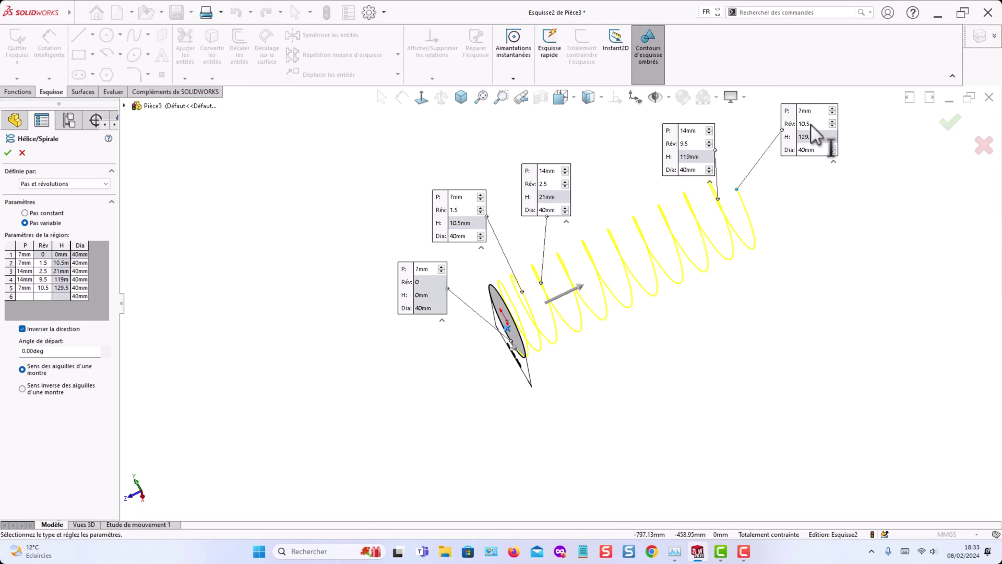
# Add a sixth helix region with a 7 mm pitch at 12 revolutions.
pyautogui.click(30, 296)
pyautogui.write('7mm')
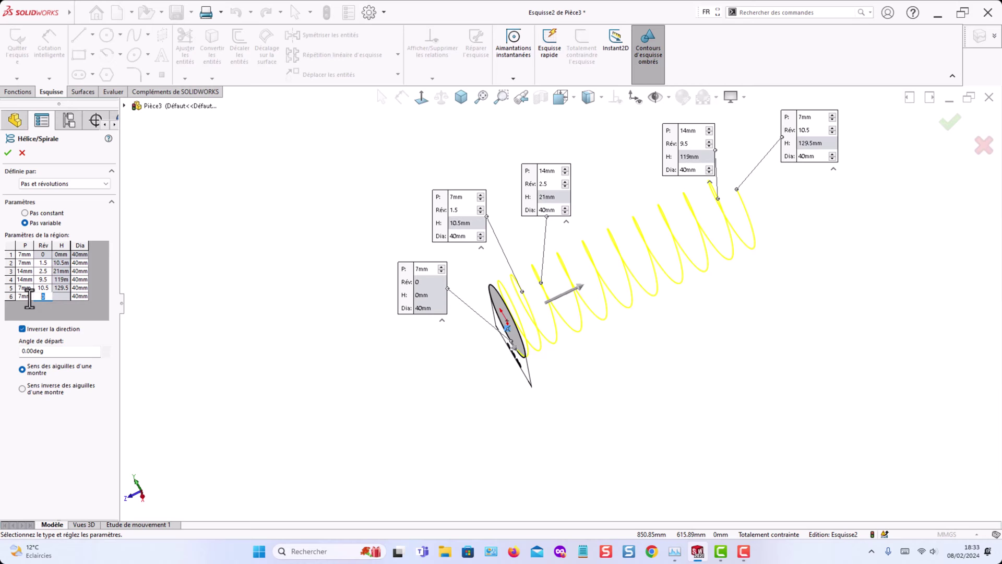
pyautogui.press('Return')
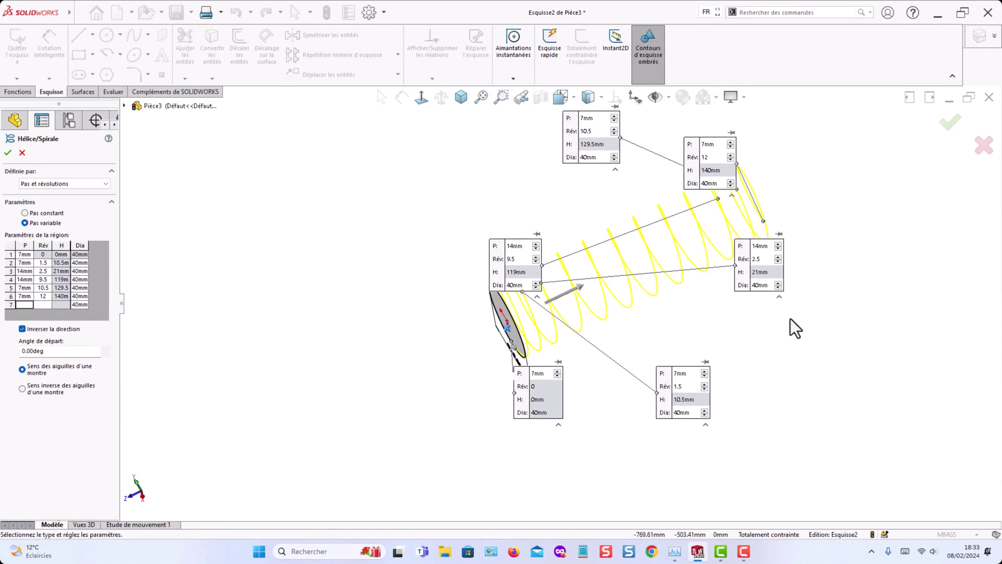
# Arrange the six region callouts around the helix, the first three near its start and the last three near its end.
pyautogui.scroll(1, 396, 306)
pyautogui.moveTo(396, 305); pyautogui.dragTo(516, 246)
pyautogui.moveTo(401, 412); pyautogui.dragTo(270, 309)
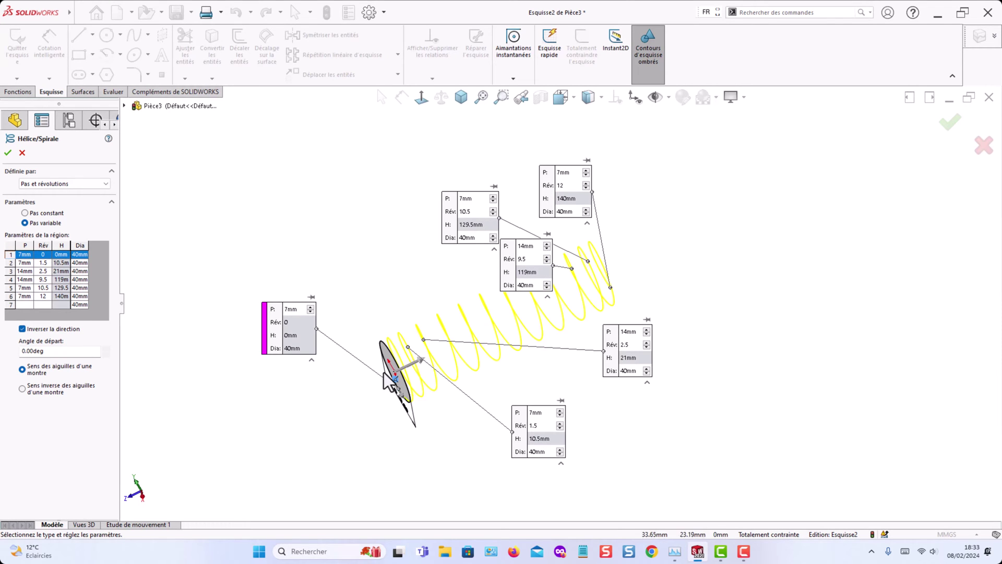
pyautogui.scroll(-2, 439, 392)
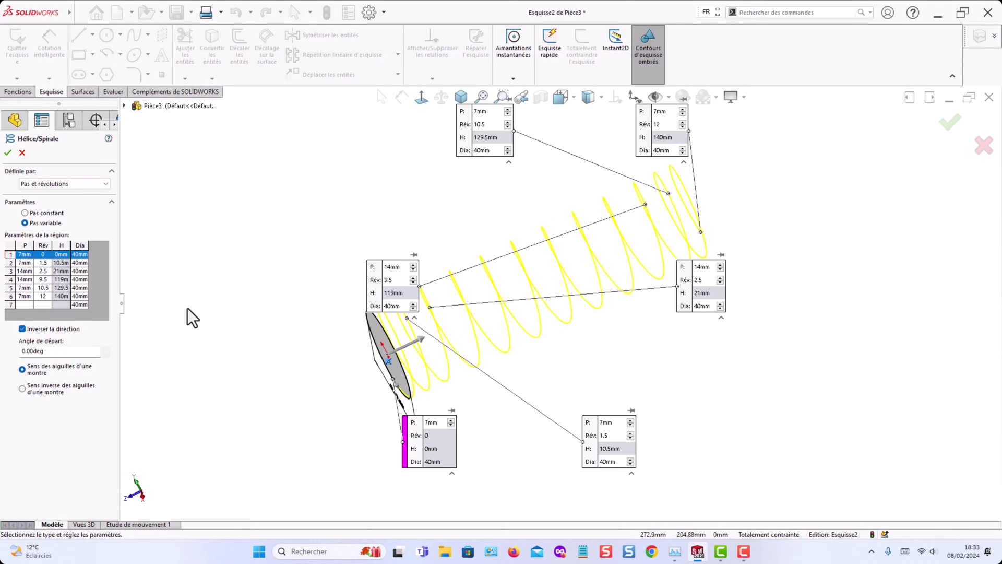
pyautogui.click(10, 262)
pyautogui.moveTo(260, 331); pyautogui.dragTo(232, 367)
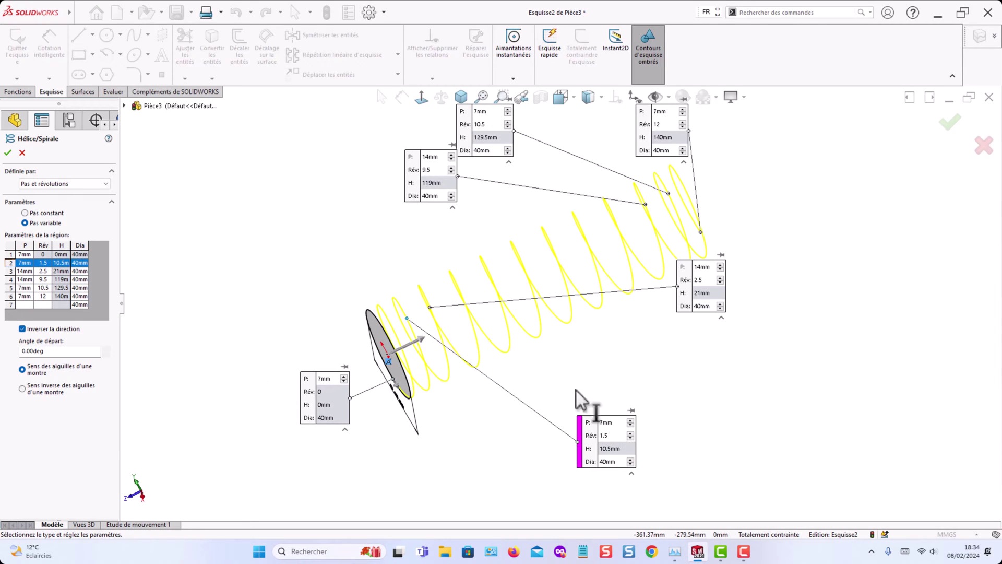
pyautogui.moveTo(585, 417); pyautogui.dragTo(344, 238)
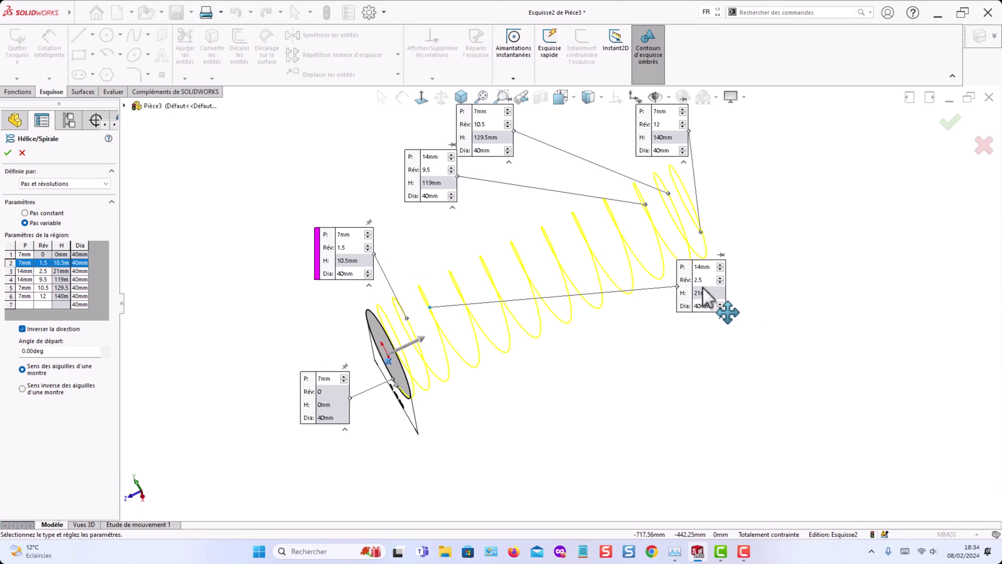
pyautogui.moveTo(703, 287); pyautogui.dragTo(368, 173)
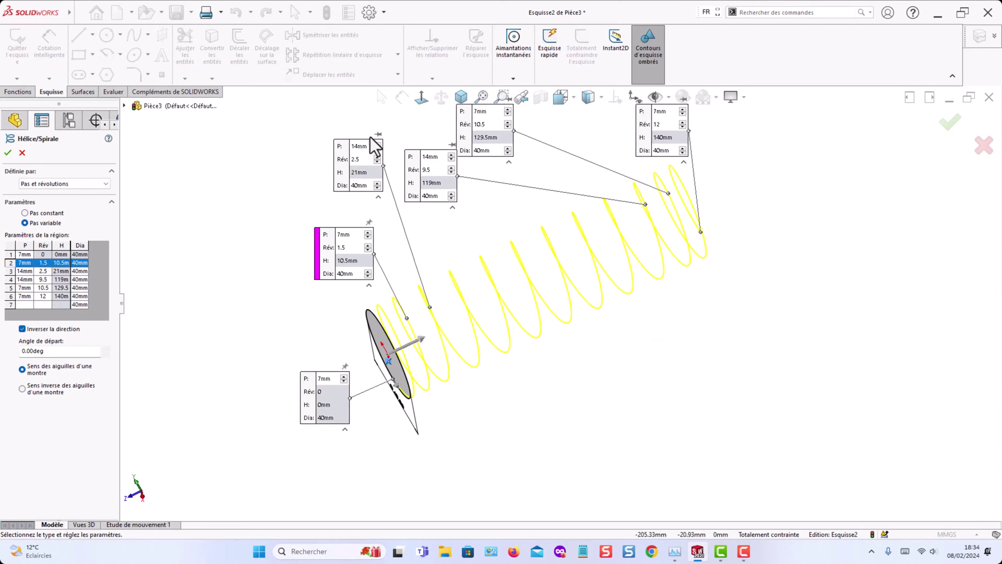
pyautogui.moveTo(437, 171); pyautogui.dragTo(493, 196)
pyautogui.moveTo(746, 347); pyautogui.dragTo(658, 390)
pyautogui.moveTo(464, 128); pyautogui.dragTo(860, 360)
pyautogui.moveTo(673, 150); pyautogui.dragTo(809, 215)
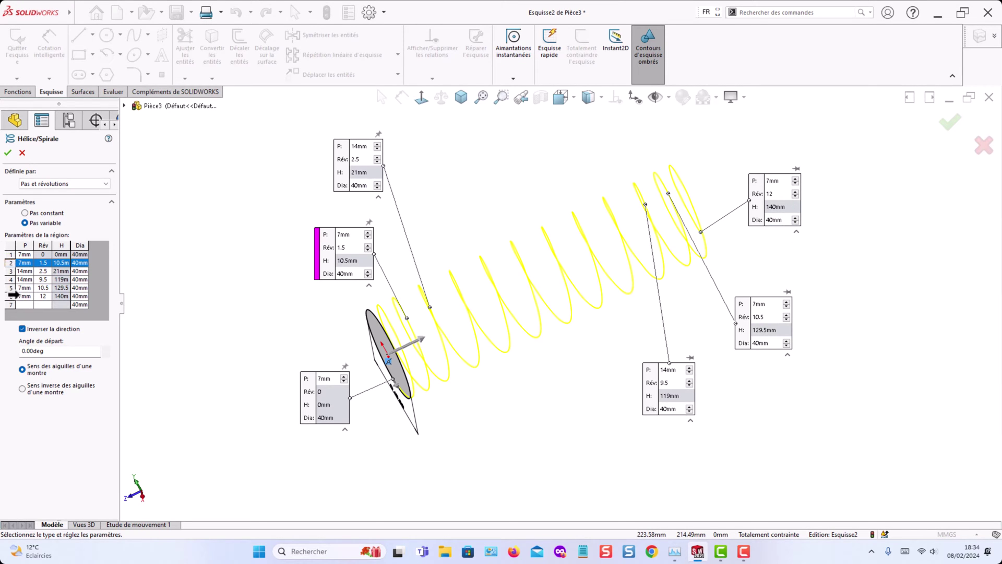
# Check the last region in the helix preview and confirm the variable-pitch helix.
pyautogui.click(12, 294)
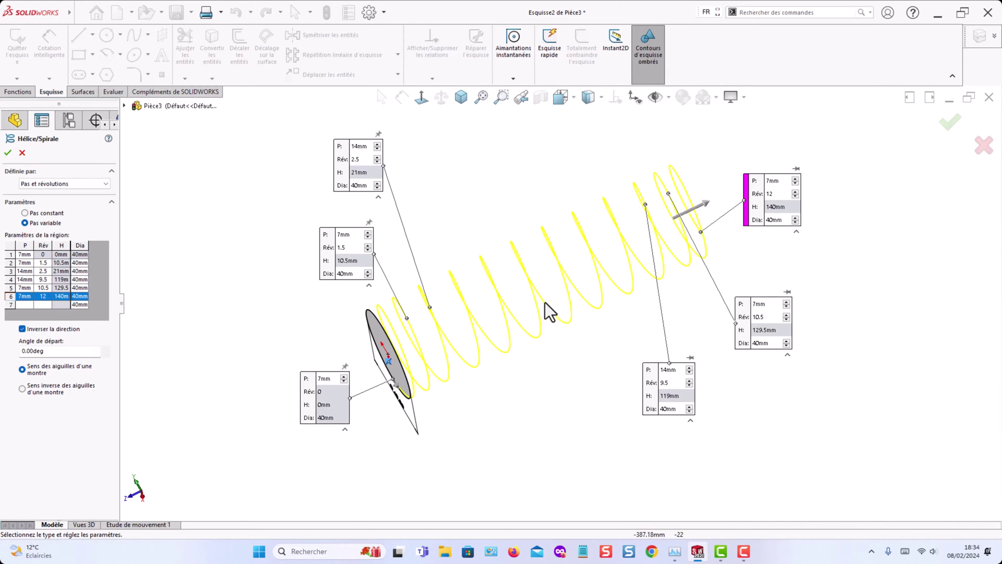
pyautogui.moveTo(510, 208); pyautogui.dragTo(799, 212, button='middle')
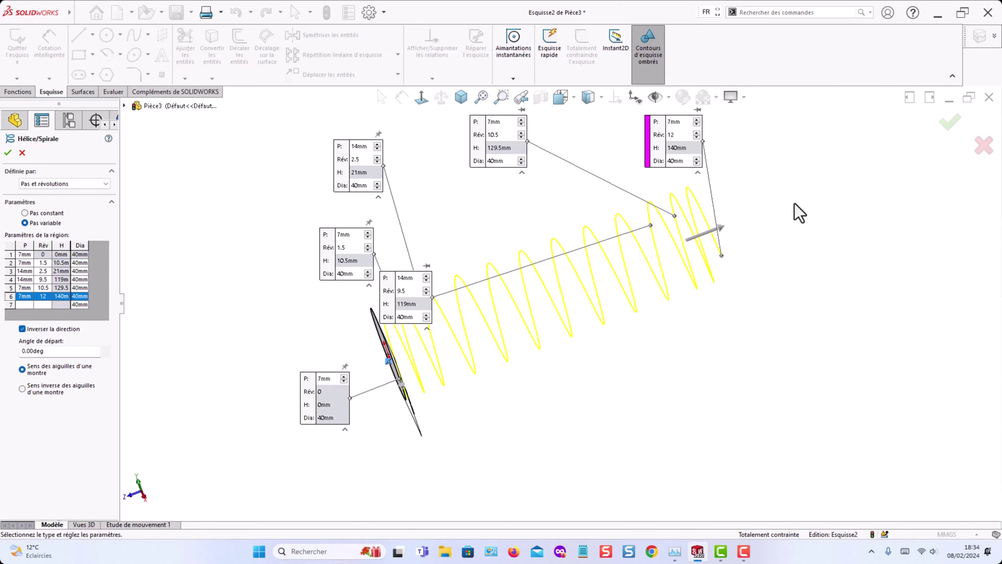
pyautogui.click(8, 153)
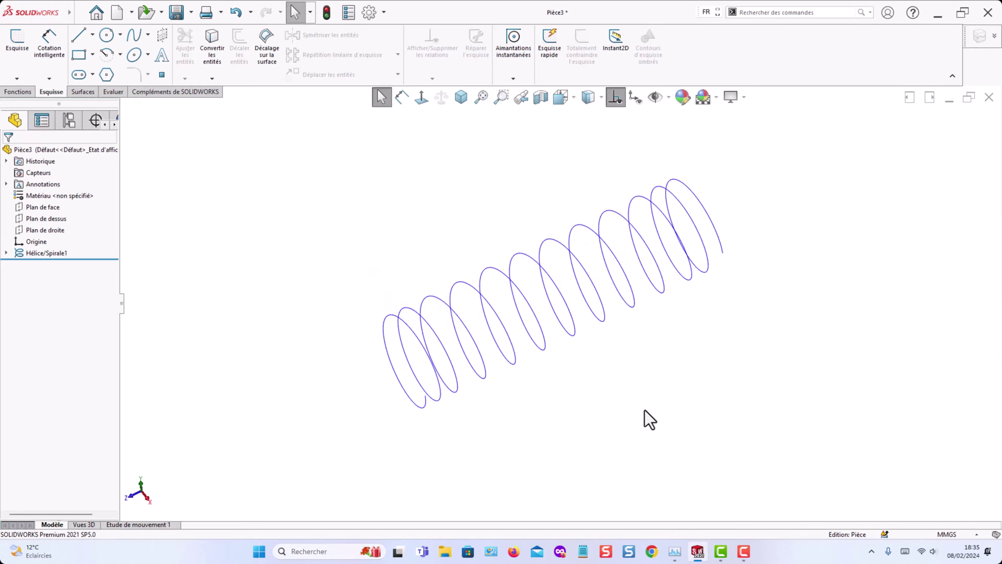
# Sweep a 5 mm diameter circular profile along the helix to form the spring body, and hide the helix curve.
pyautogui.moveTo(644, 409); pyautogui.dragTo(637, 331, button='middle')
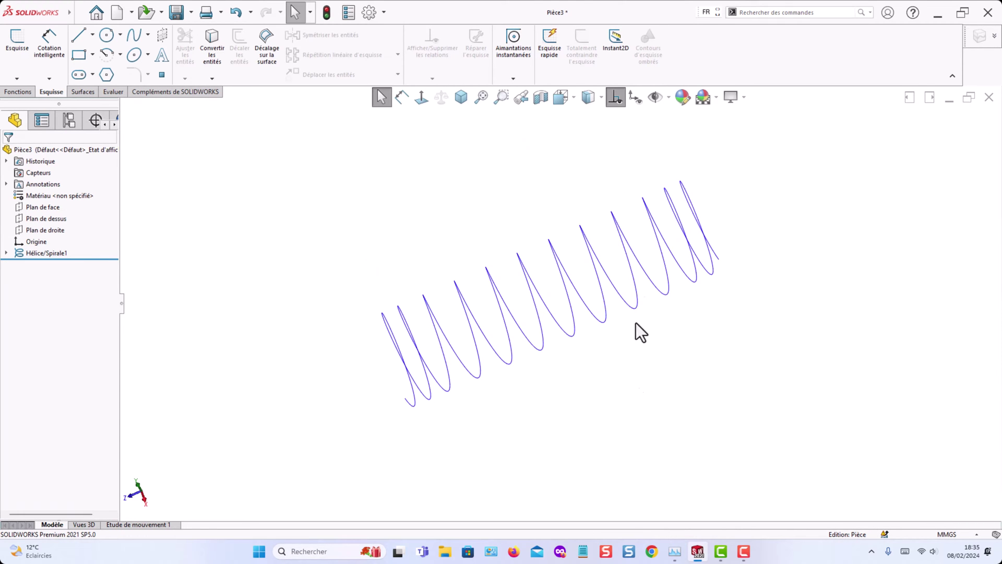
pyautogui.click(573, 99)
pyautogui.click(608, 162)
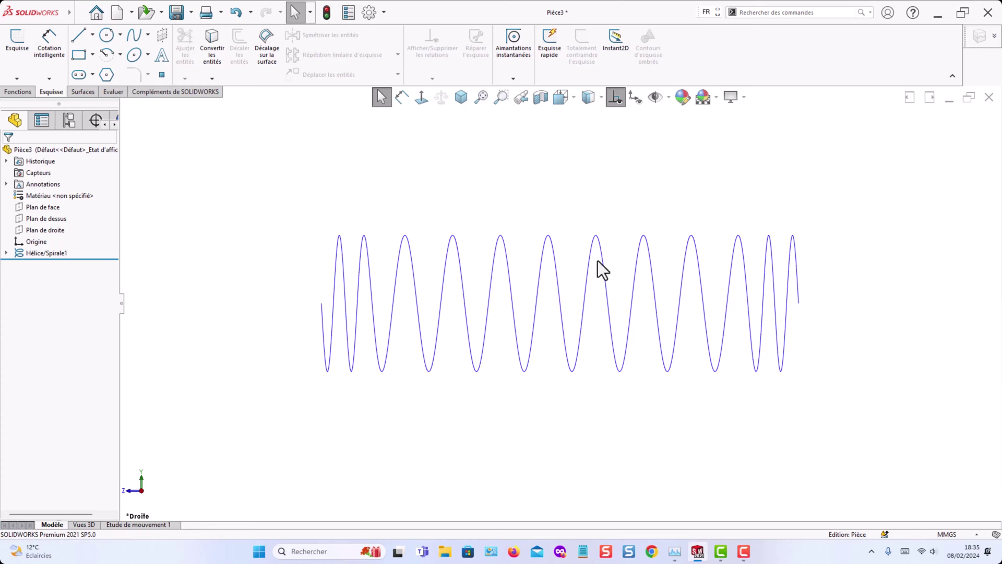
pyautogui.hotkey('ctrl', '7')
pyautogui.click(18, 91)
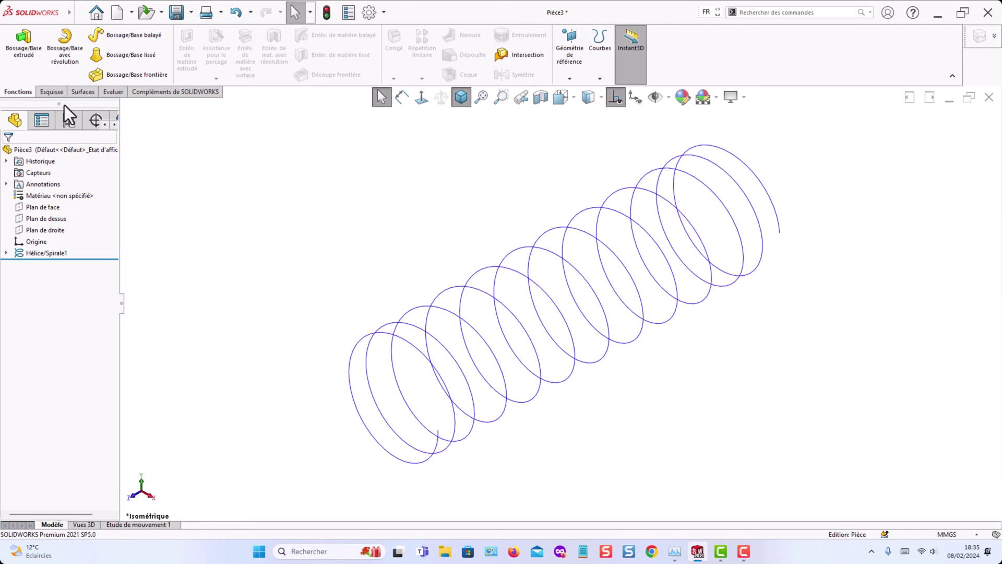
pyautogui.click(127, 37)
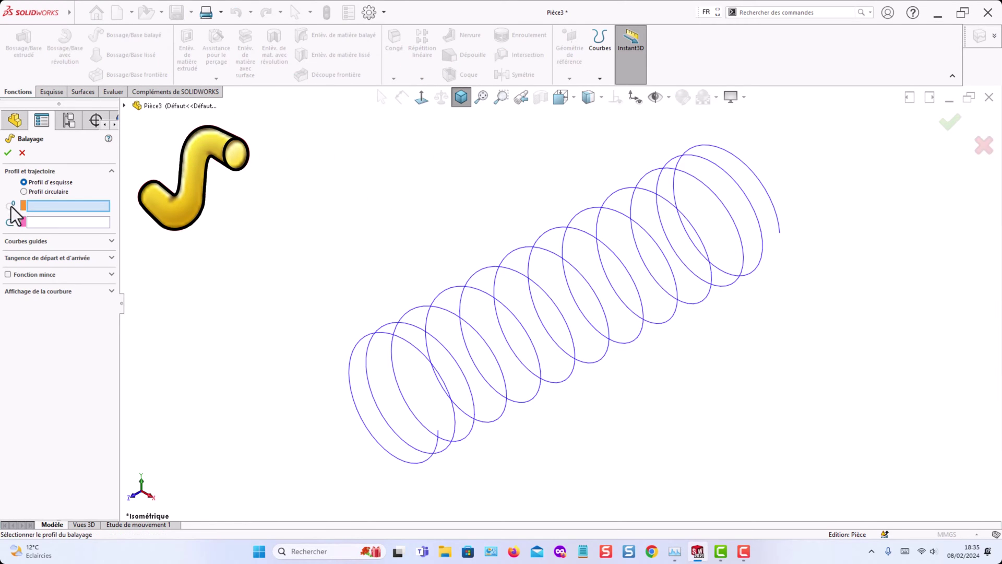
pyautogui.click(30, 192)
pyautogui.doubleClick(48, 220)
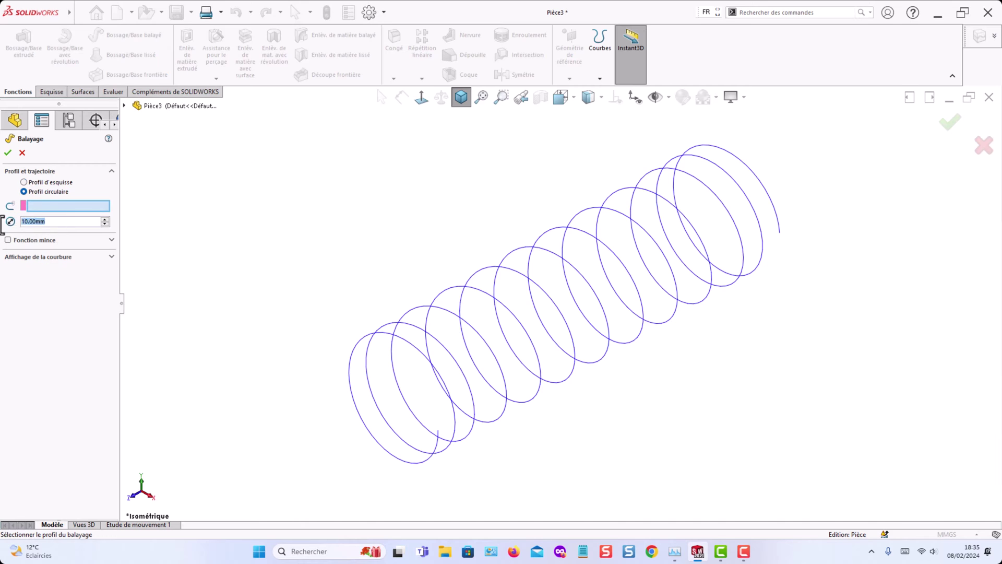
pyautogui.press('Return')
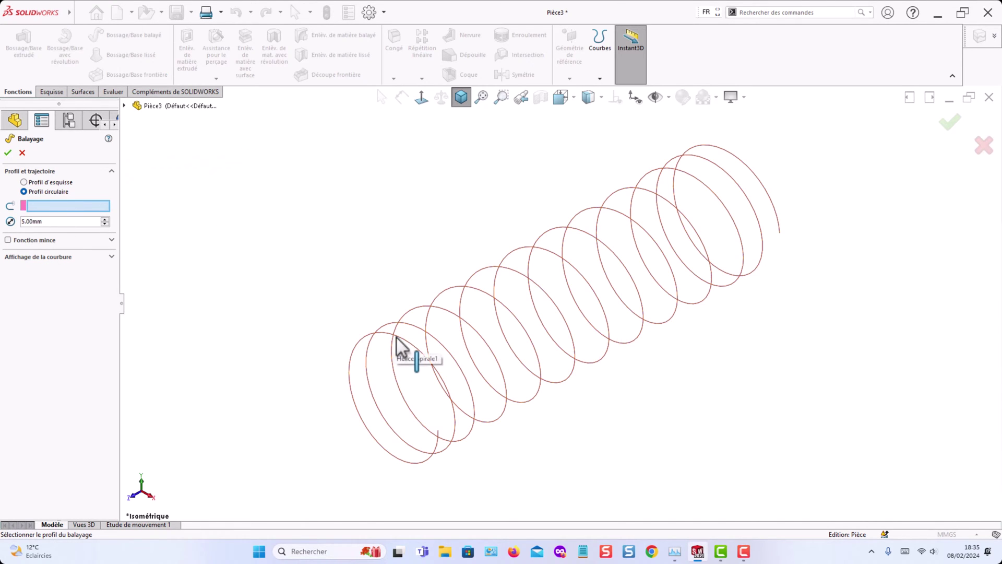
pyautogui.click(396, 340)
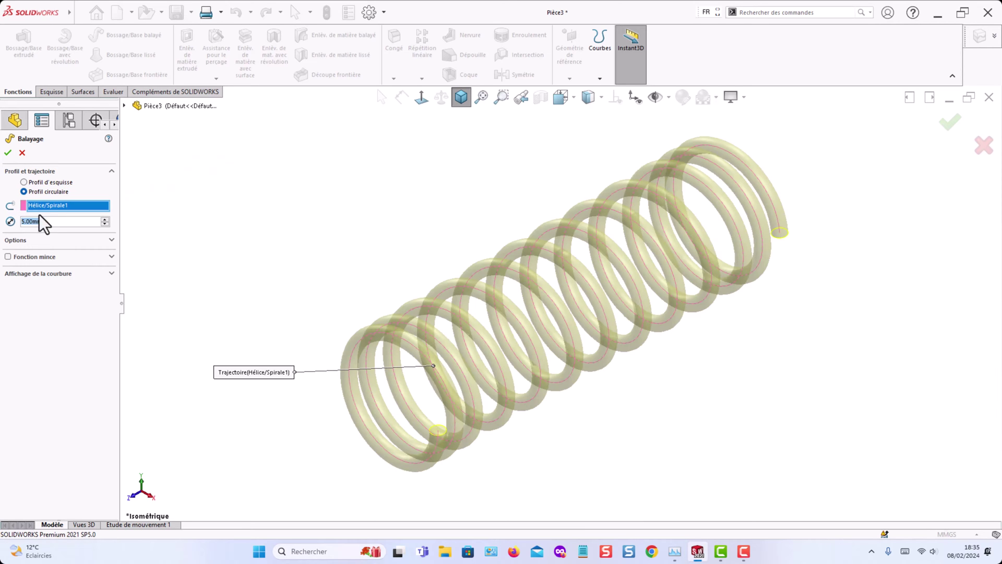
pyautogui.click(8, 153)
pyautogui.click(31, 264)
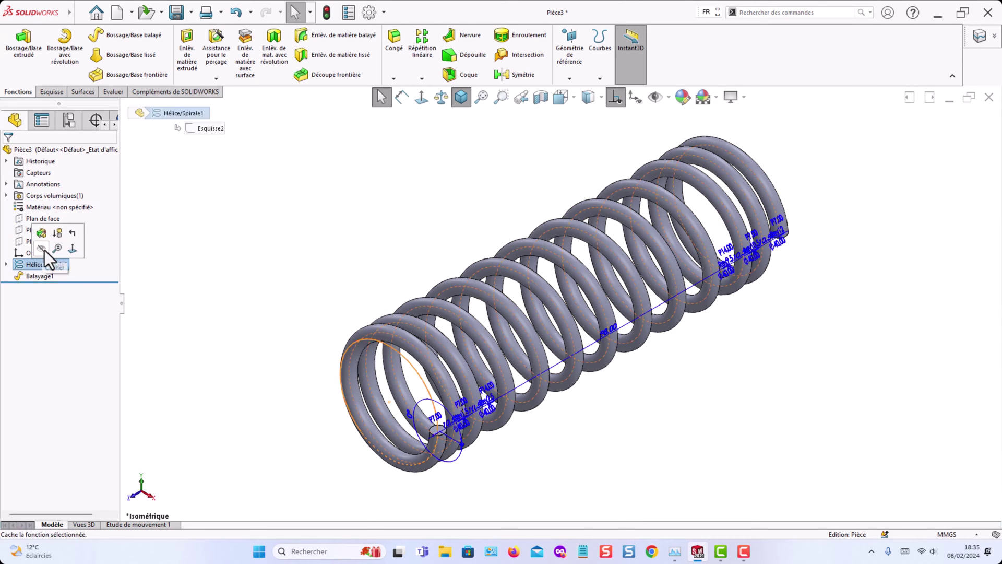
pyautogui.click(43, 249)
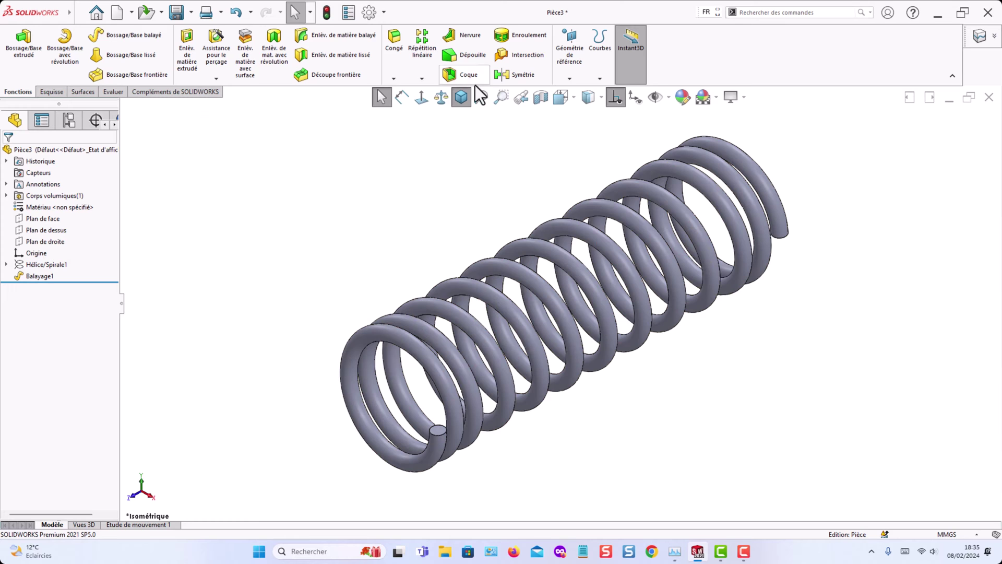
# Examine the wire ends at both extremities of the spring from several angles and in the right view.
pyautogui.moveTo(701, 335); pyautogui.dragTo(660, 365, button='middle')
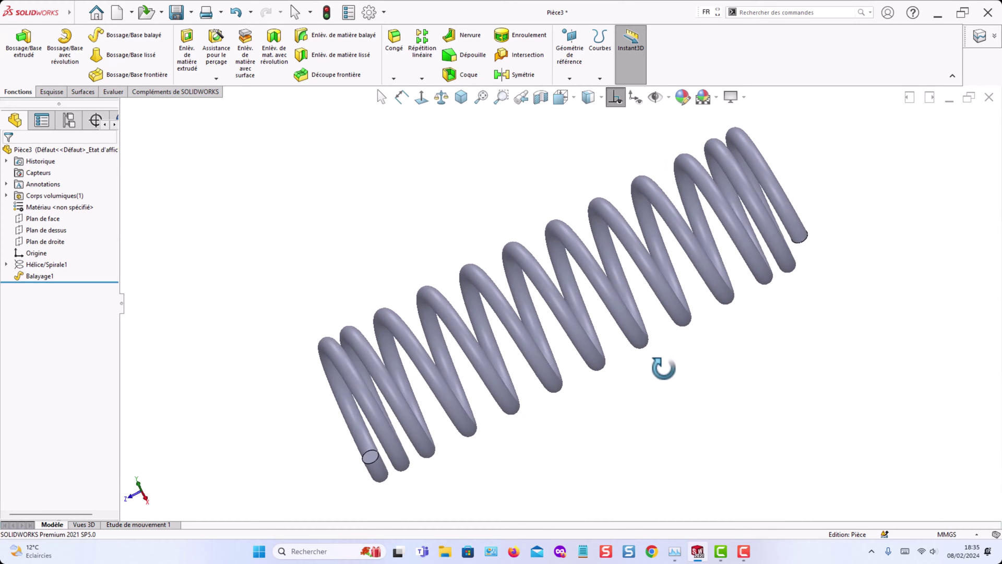
pyautogui.click(381, 469)
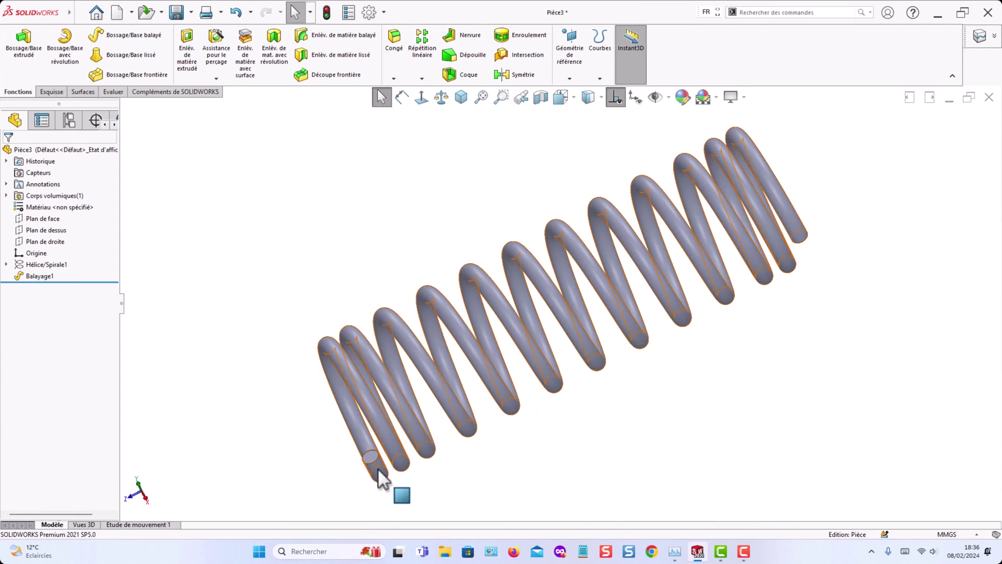
pyautogui.click(571, 99)
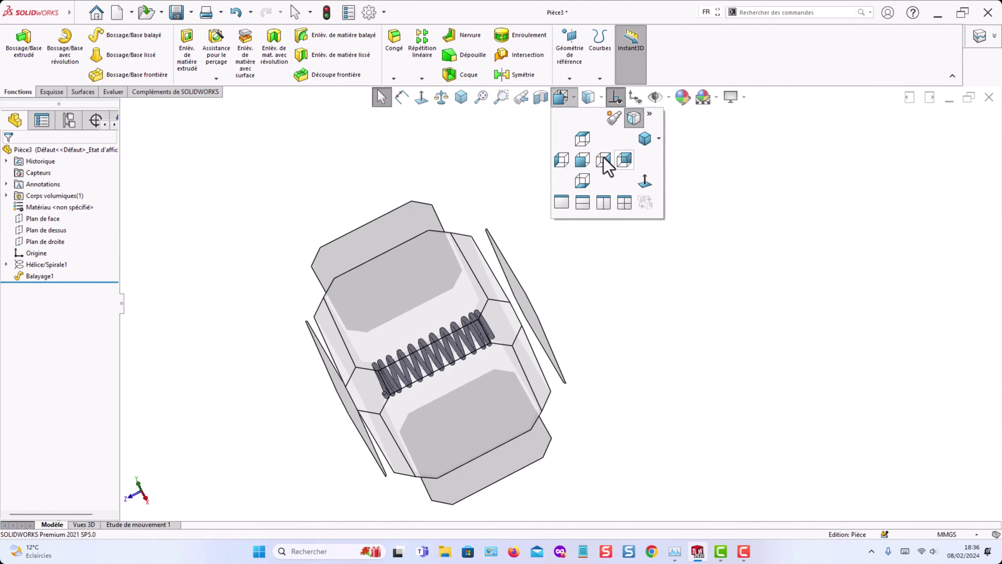
pyautogui.click(604, 159)
pyautogui.moveTo(499, 430); pyautogui.dragTo(302, 362, button='middle')
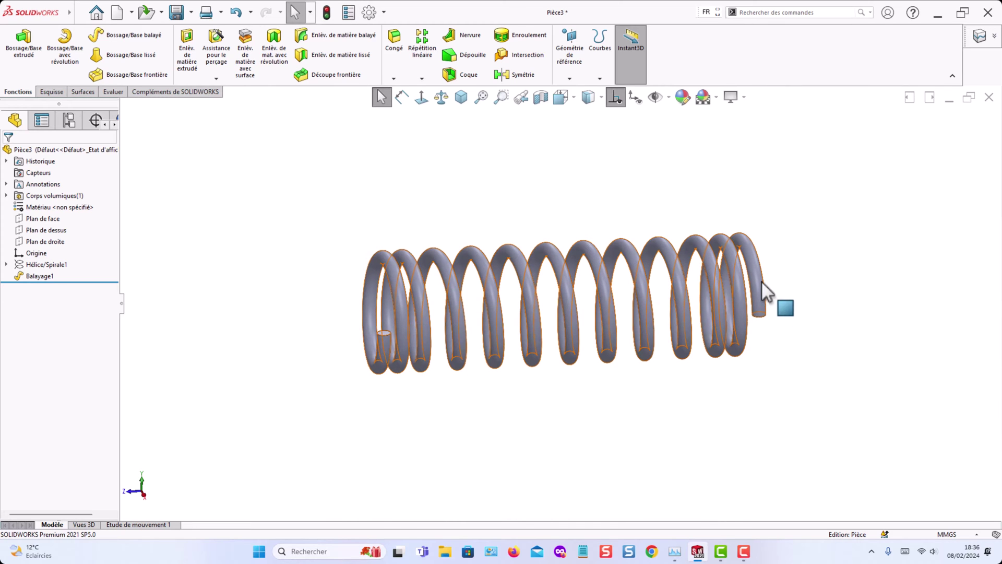
pyautogui.moveTo(471, 375); pyautogui.dragTo(554, 485, button='middle')
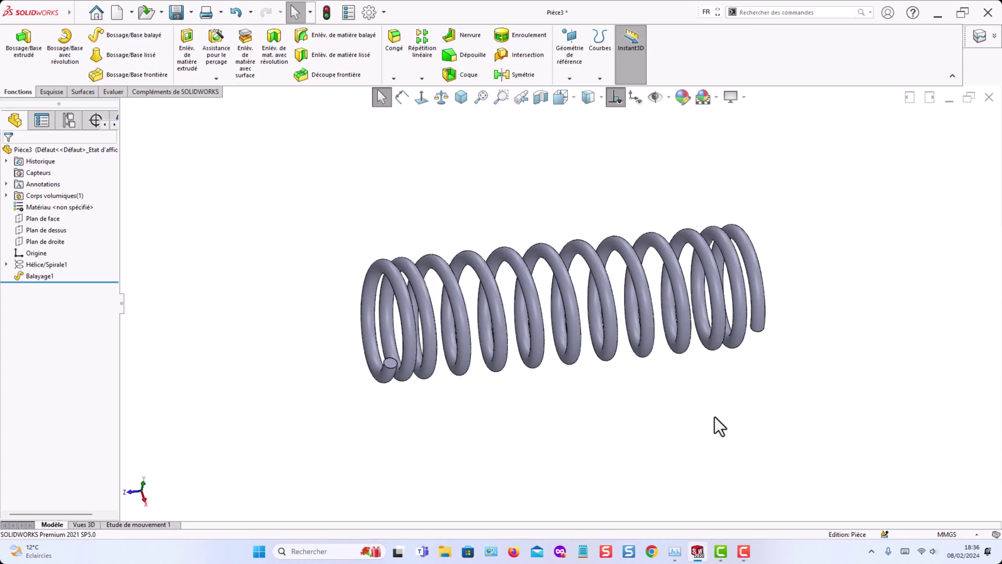
pyautogui.click(572, 99)
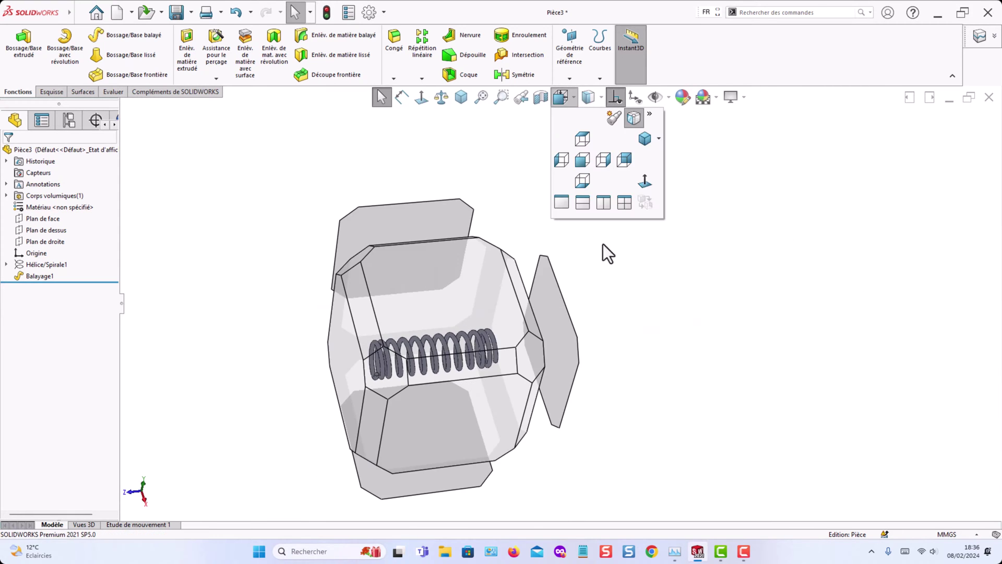
pyautogui.hotkey('ctrl', '4')
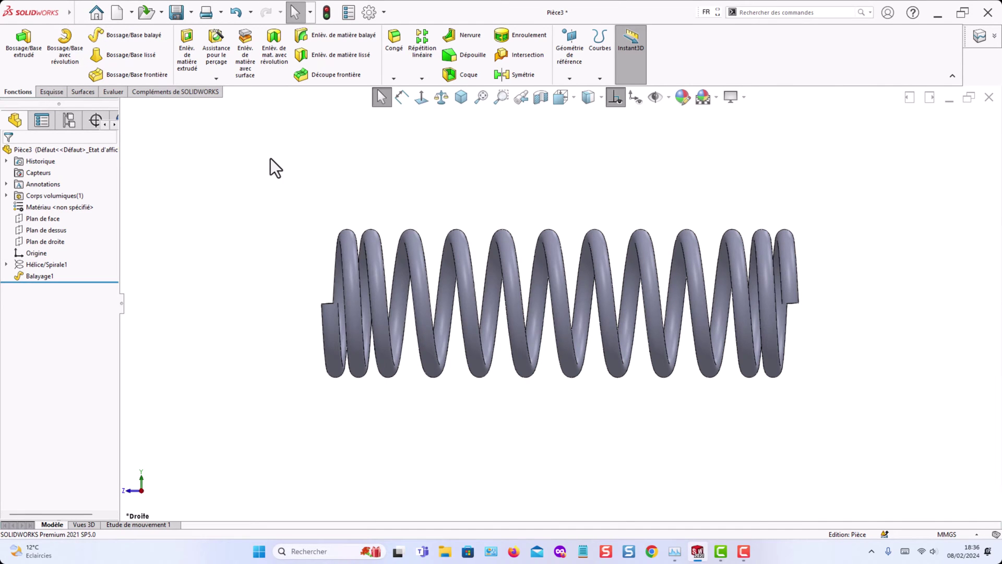
# Sketch a corner rectangle about 140 by 59 mm over the spring on the right plane, with its first edge aligned to the origin.
pyautogui.click(58, 92)
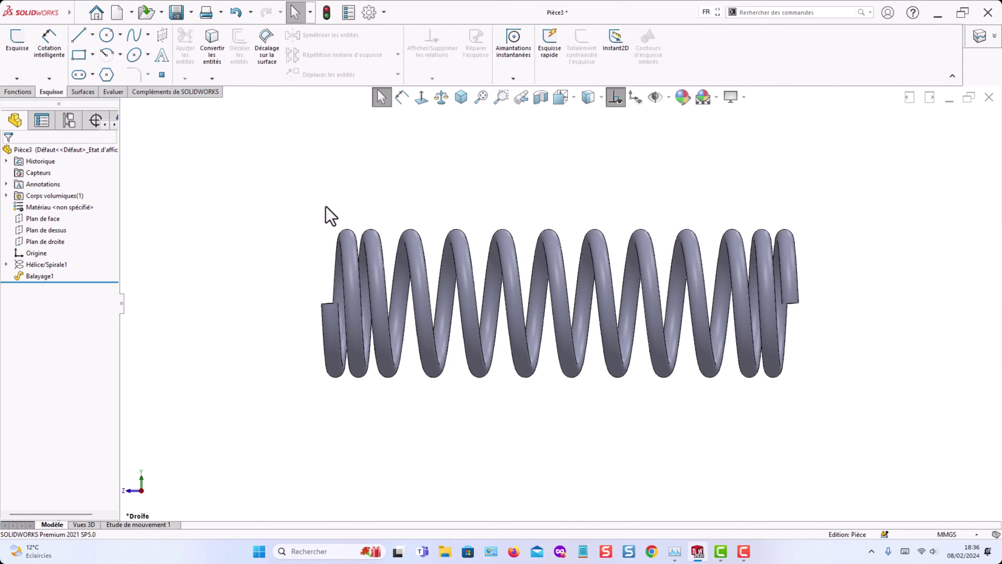
pyautogui.click(88, 56)
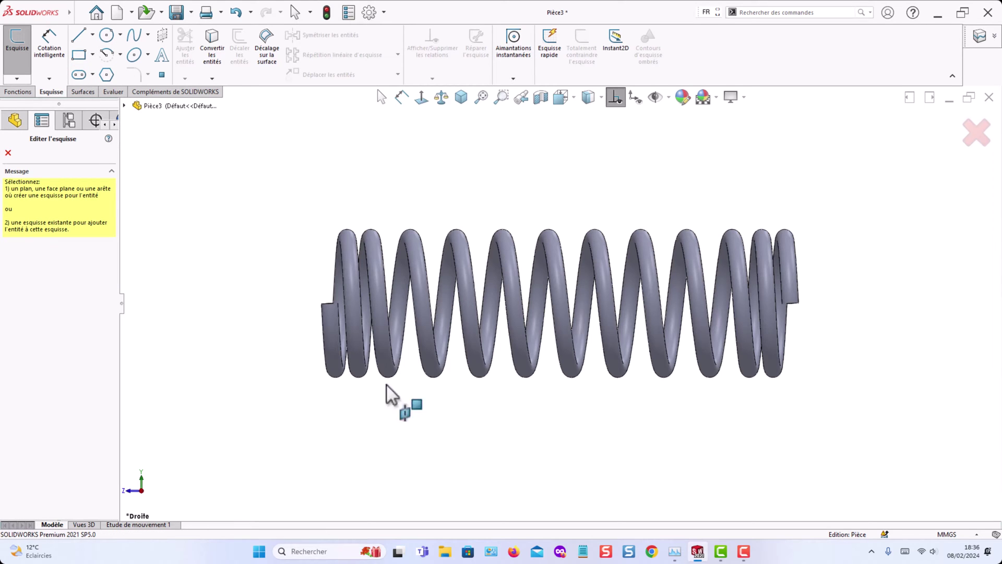
pyautogui.click(125, 106)
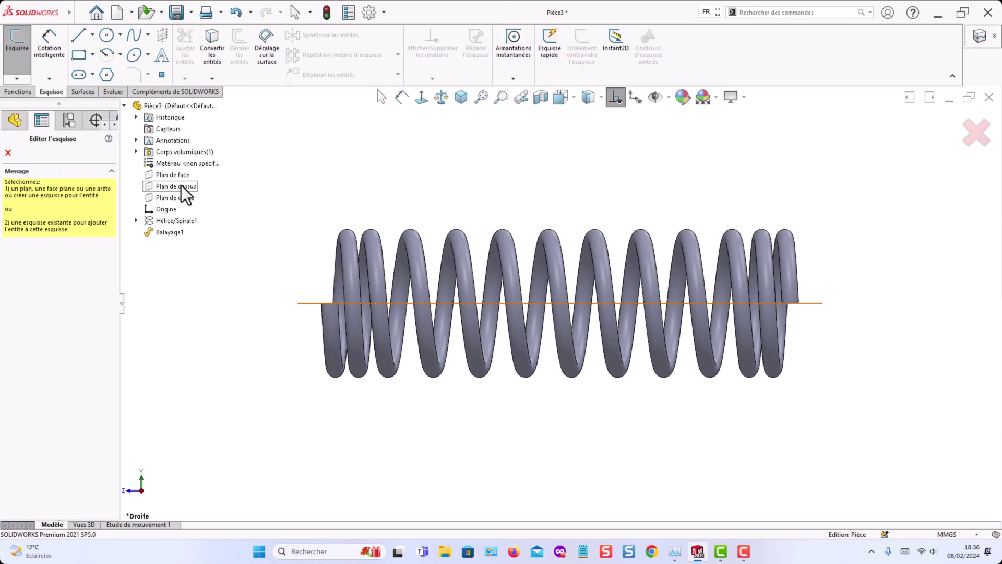
pyautogui.click(178, 199)
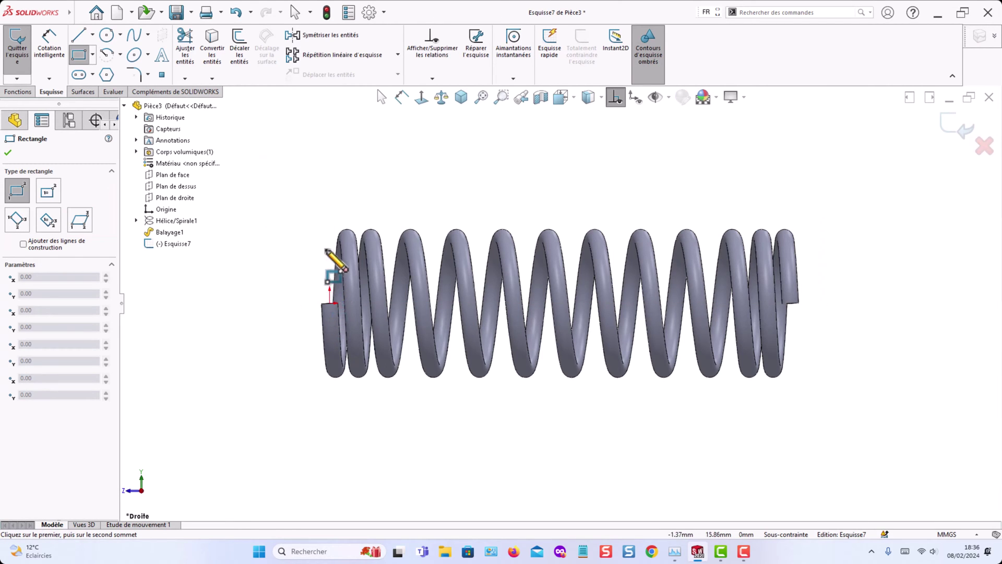
pyautogui.click(330, 209)
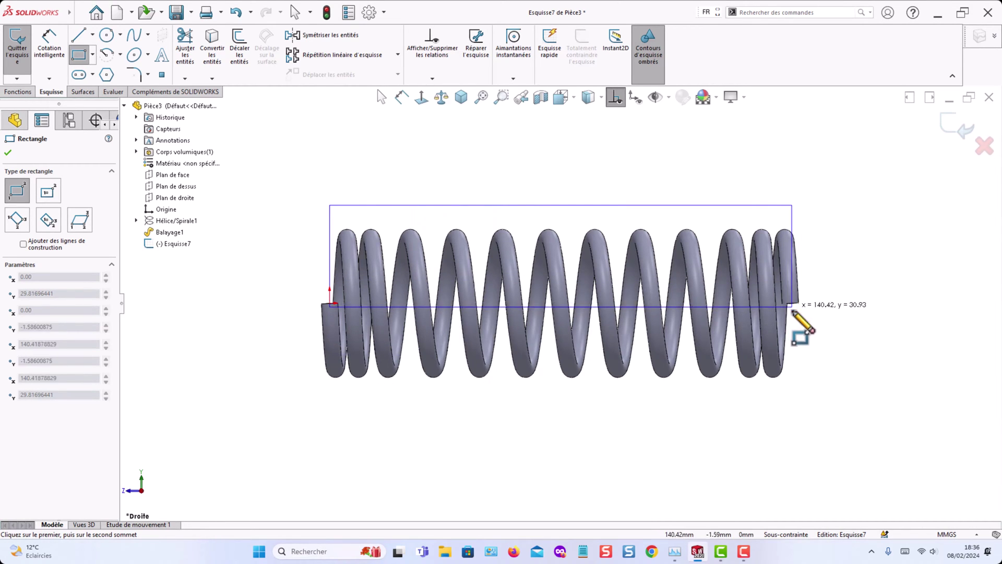
pyautogui.click(791, 400)
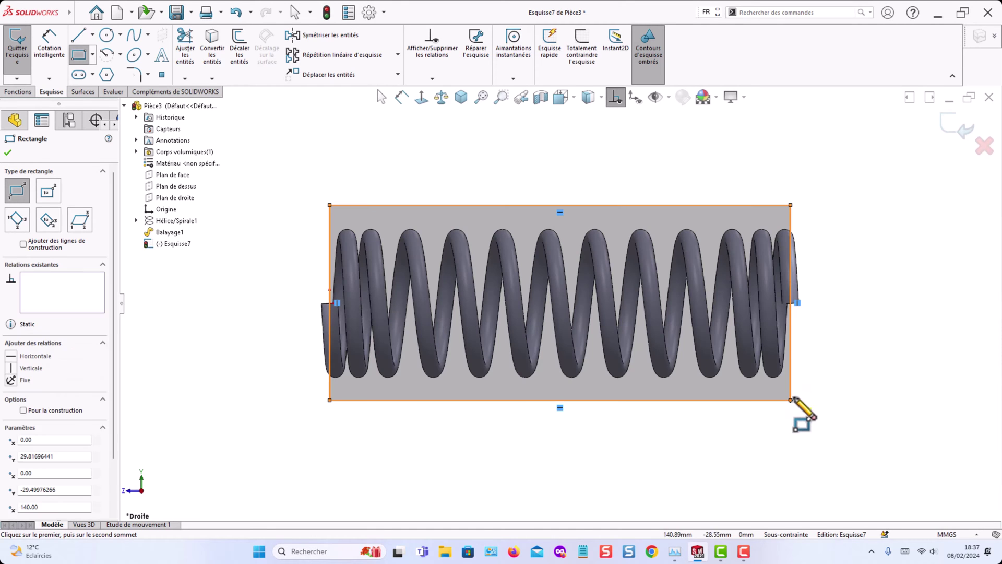
pyautogui.press('Escape')
# Dimension the rectangle's long side at 140 mm.
pyautogui.moveTo(308, 371); pyautogui.dragTo(269, 369, button='middle')
pyautogui.hotkey('ctrl', '8')
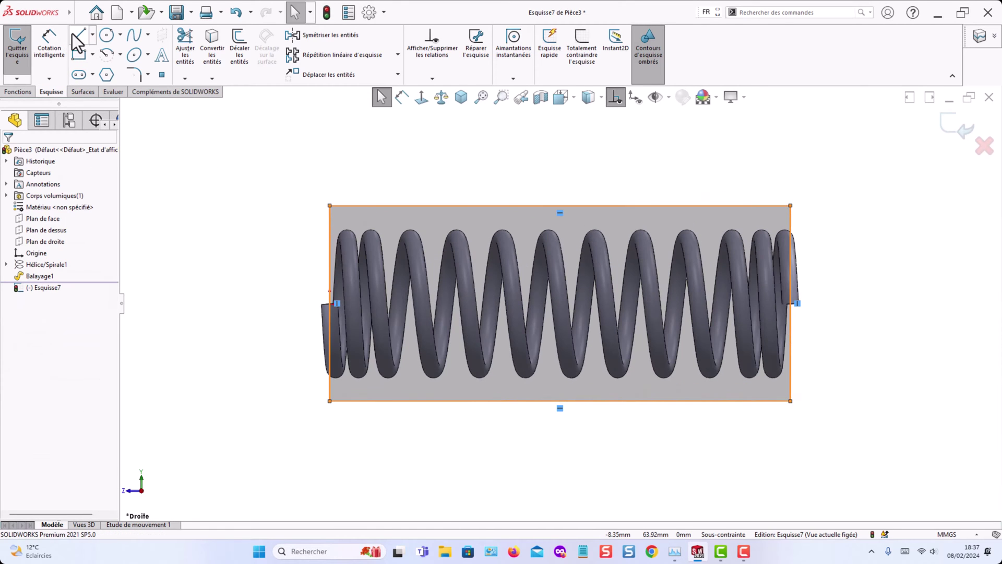
pyautogui.click(48, 46)
pyautogui.click(452, 205)
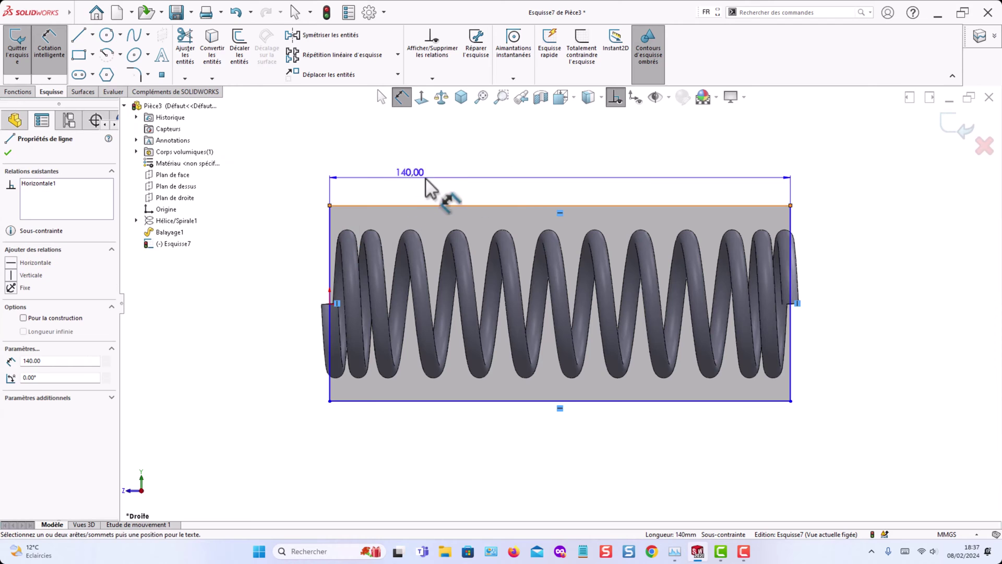
pyautogui.click(521, 177)
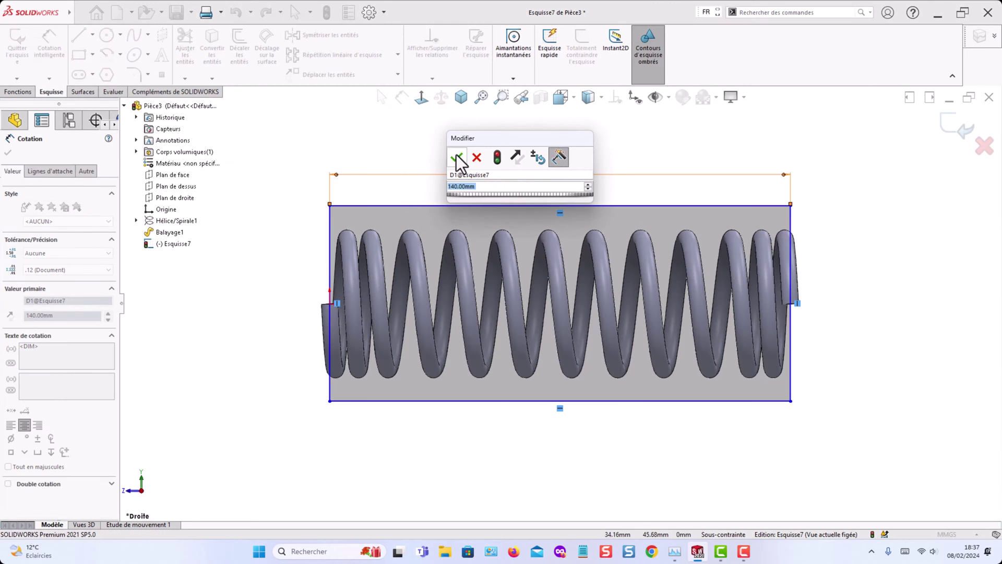
pyautogui.click(455, 155)
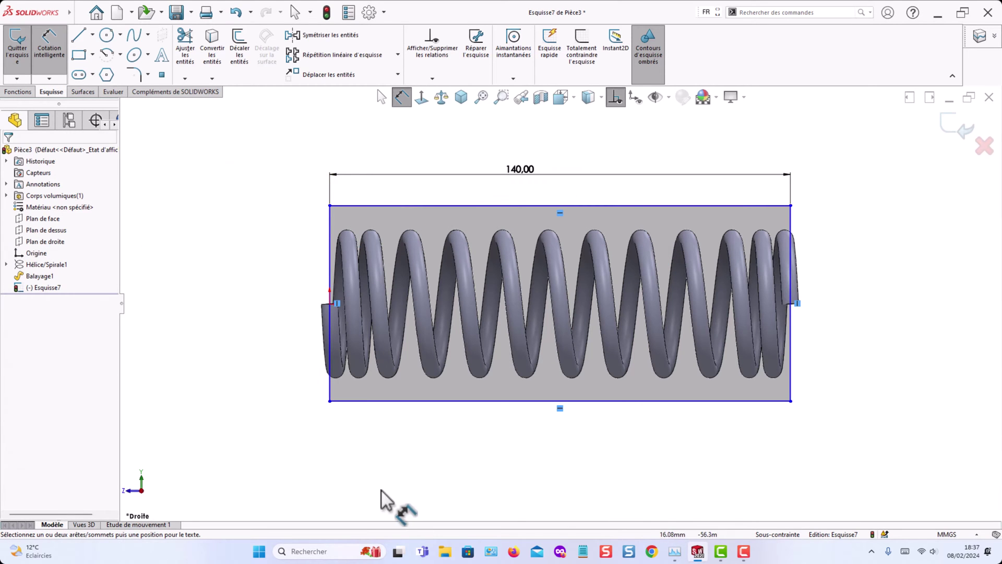
# Cut-extrude the rectangle through all in both directions, flipping the side to cut so only material outside the rectangle is removed.
pyautogui.click(12, 92)
pyautogui.click(187, 41)
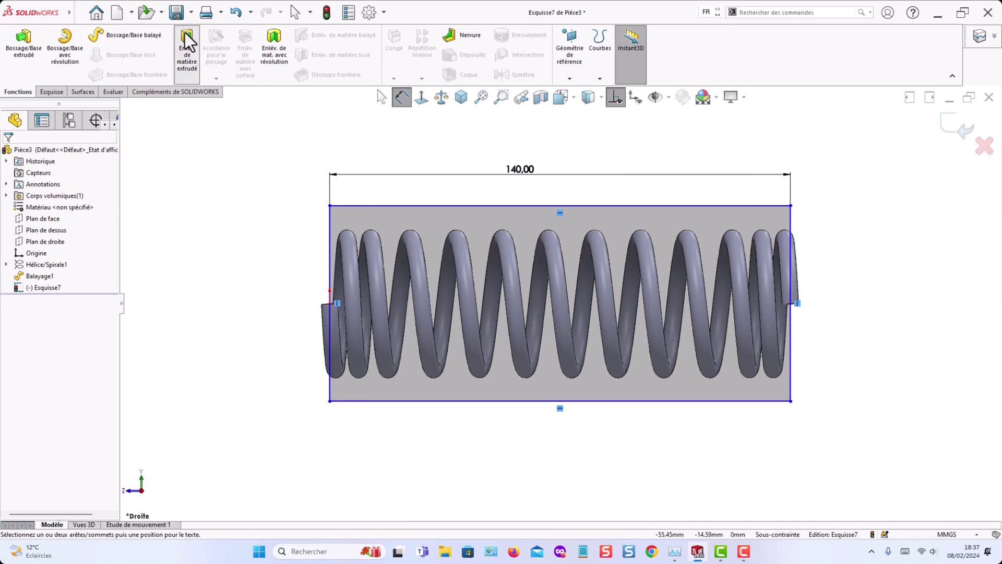
pyautogui.click(56, 215)
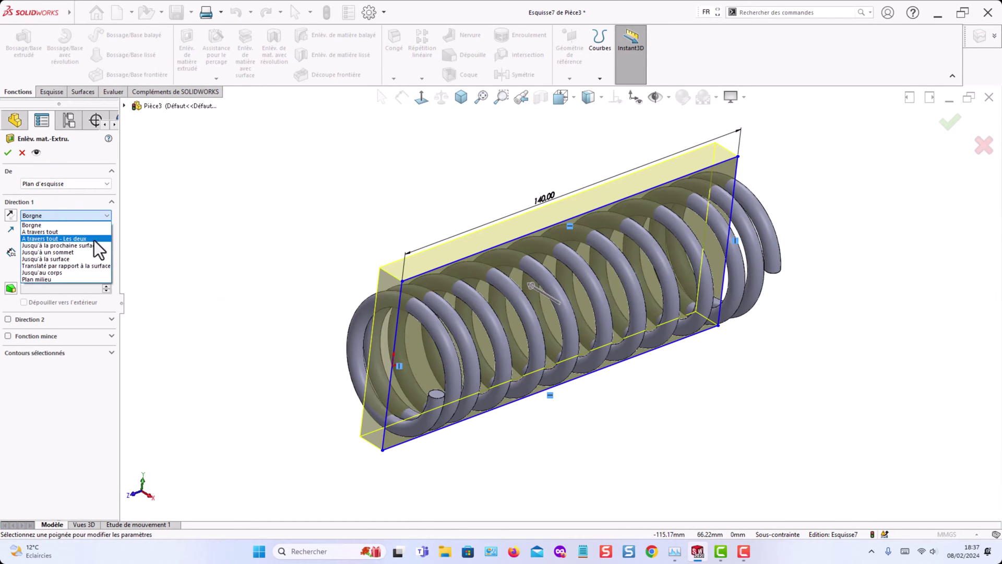
pyautogui.click(81, 238)
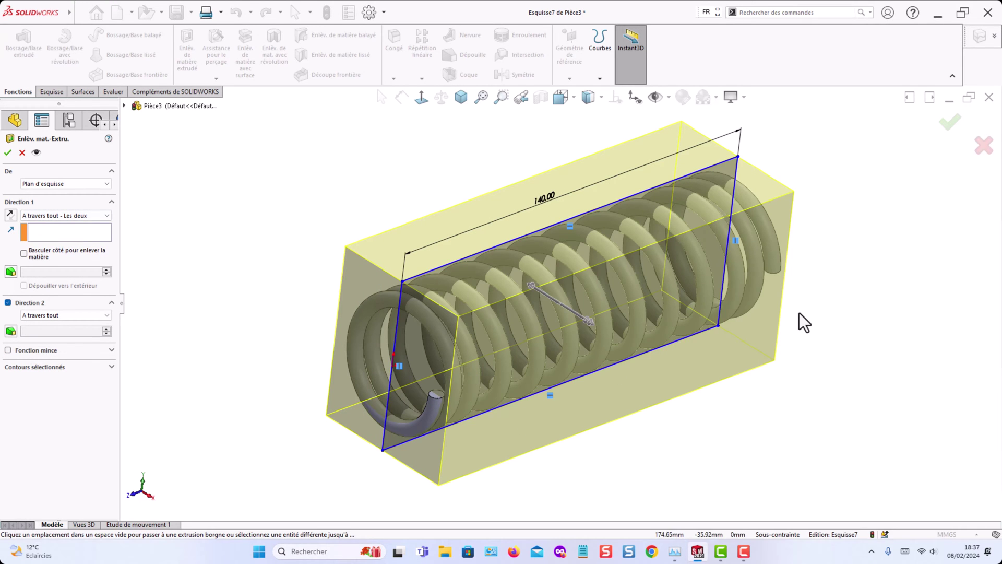
pyautogui.moveTo(799, 313)
pyautogui.mouseDown(button='middle')
pyautogui.moveTo(832, 320)
pyautogui.moveTo(718, 365)
pyautogui.moveTo(778, 306)
pyautogui.moveTo(738, 240)
pyautogui.moveTo(712, 261)
pyautogui.moveTo(787, 296)
pyautogui.mouseUp(button='middle')
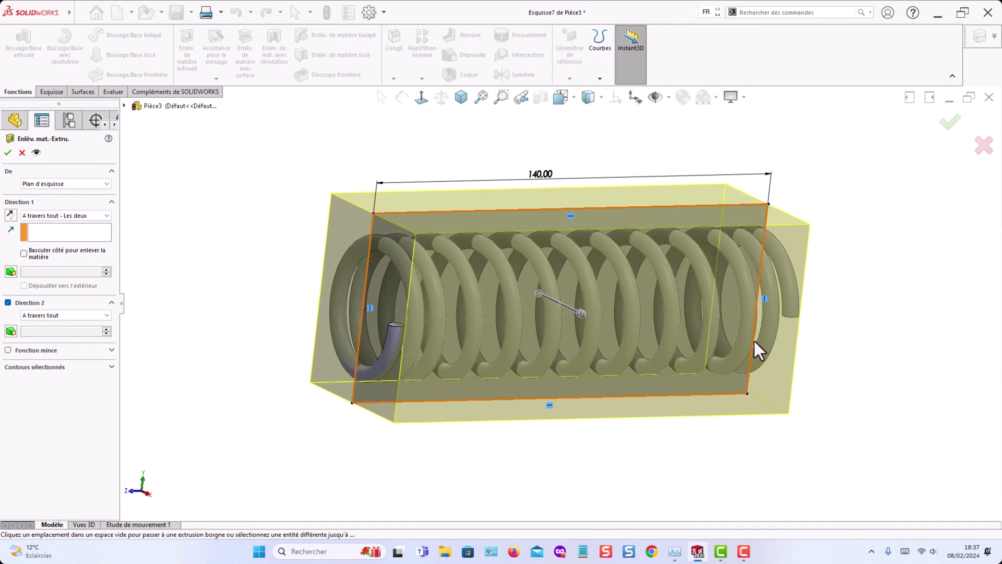
pyautogui.moveTo(754, 339); pyautogui.dragTo(723, 308, button='middle')
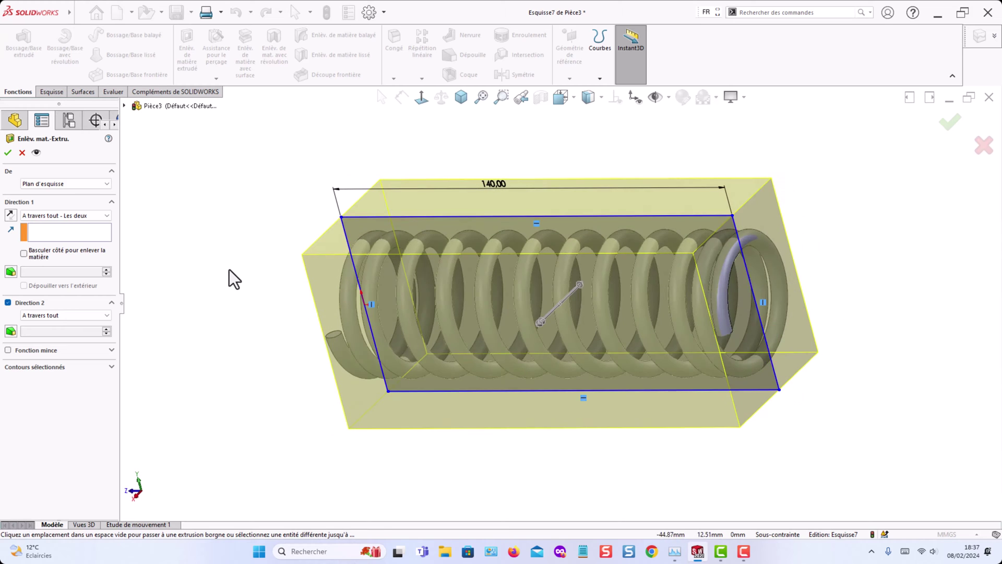
pyautogui.moveTo(230, 270); pyautogui.dragTo(201, 265, button='middle')
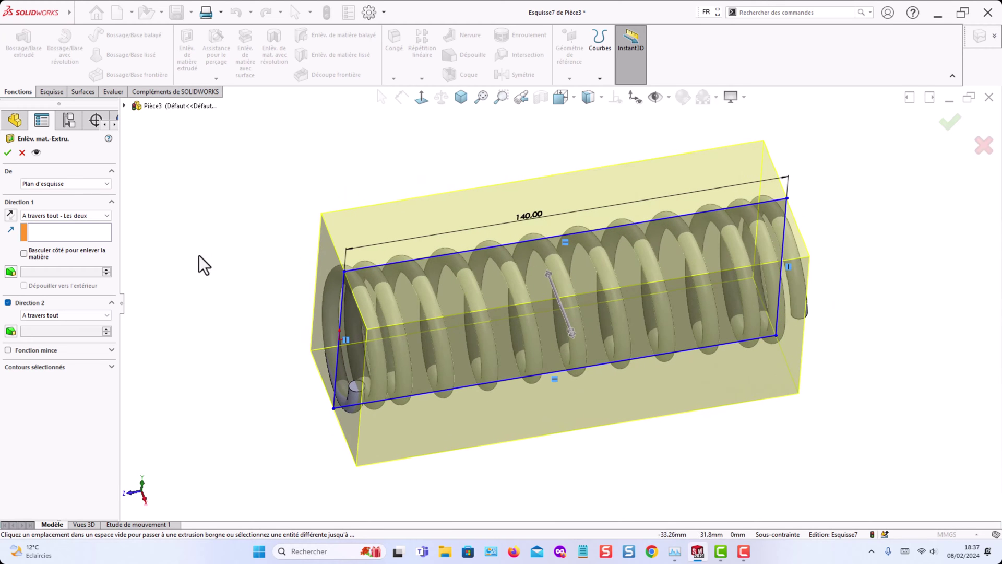
pyautogui.click(24, 254)
pyautogui.moveTo(345, 444); pyautogui.dragTo(474, 445, button='middle')
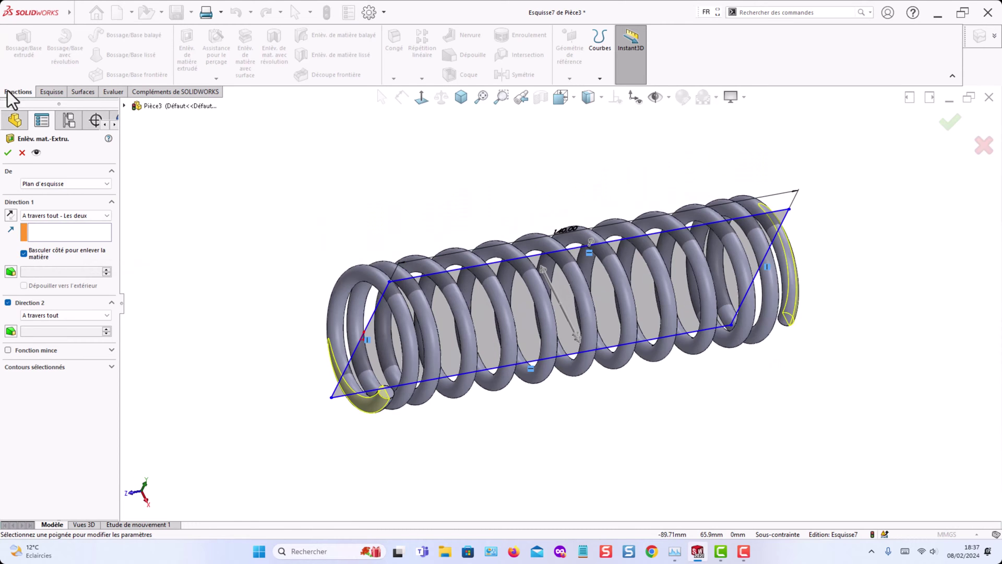
pyautogui.click(7, 152)
# Inspect the flat cut faces at both ends of the spring.
pyautogui.click(382, 402)
pyautogui.moveTo(382, 402); pyautogui.dragTo(788, 470, button='middle')
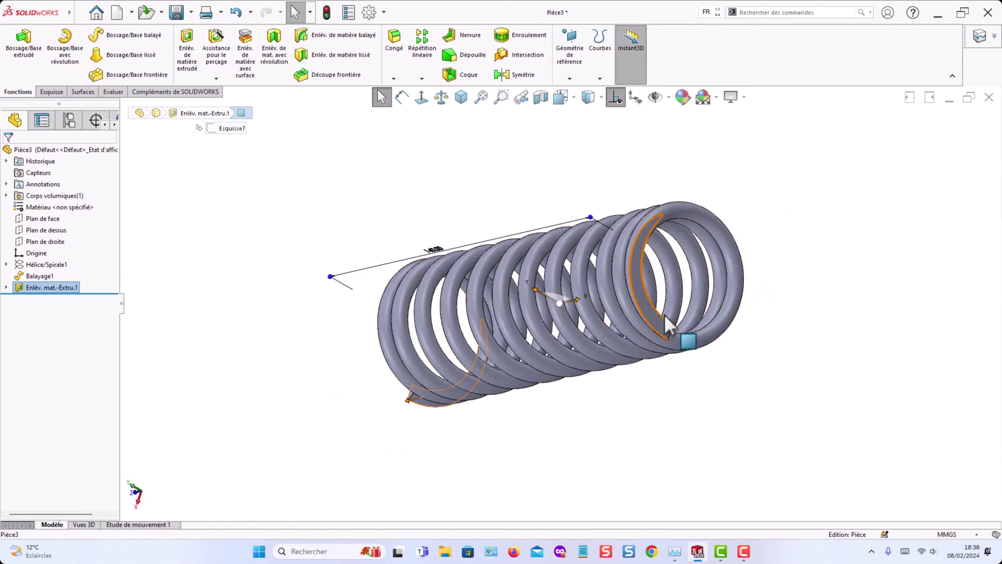
pyautogui.moveTo(664, 314)
pyautogui.mouseDown(button='middle')
pyautogui.moveTo(872, 302)
pyautogui.moveTo(847, 317)
pyautogui.mouseUp(button='middle')
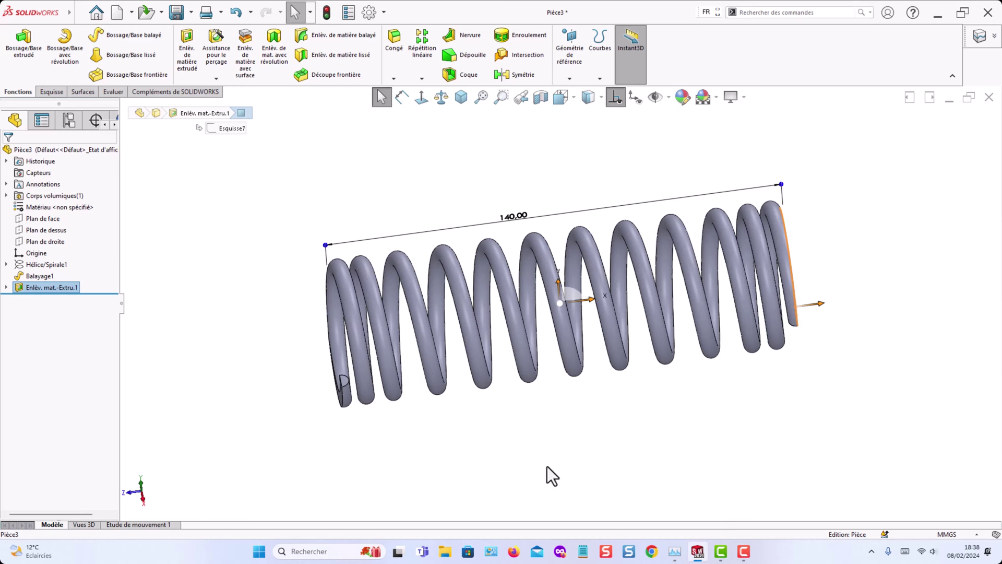
# Create a reference axis through the spring's centre at the intersection of the right plane and the top plane.
pyautogui.click(597, 425)
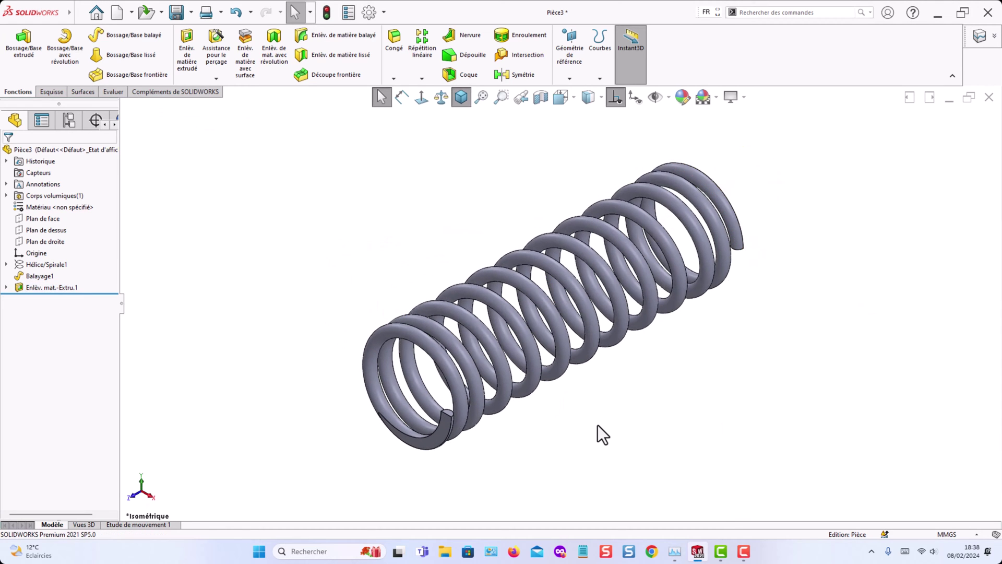
pyautogui.scroll(-1, 762, 327)
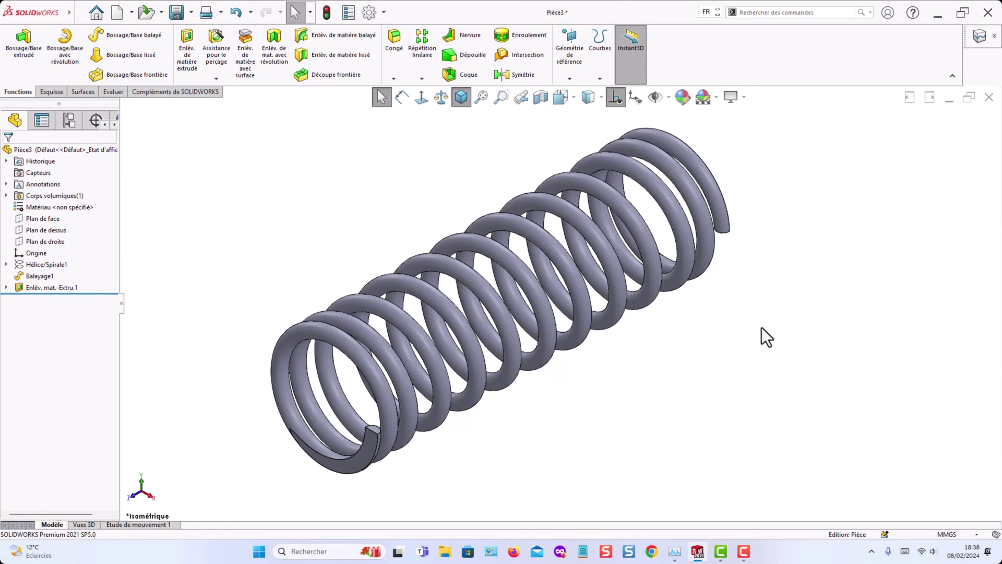
pyautogui.scroll(2, 653, 302)
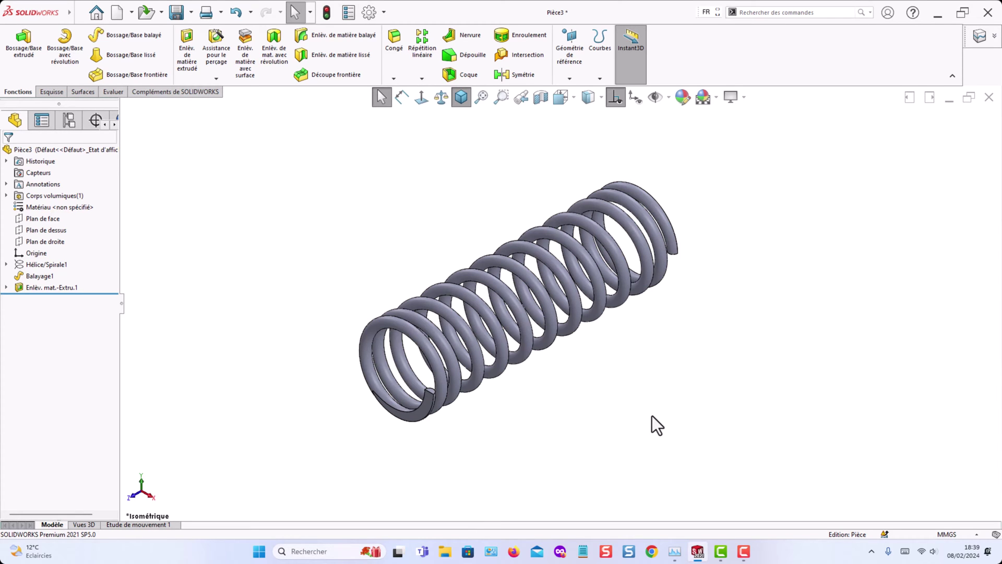
pyautogui.click(571, 80)
pyautogui.click(576, 104)
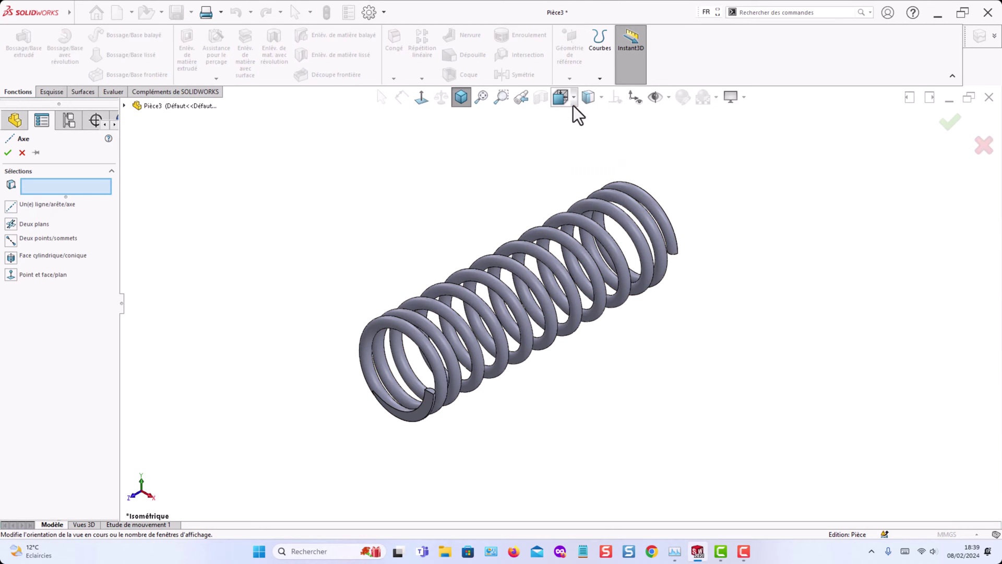
pyautogui.click(26, 225)
pyautogui.click(125, 106)
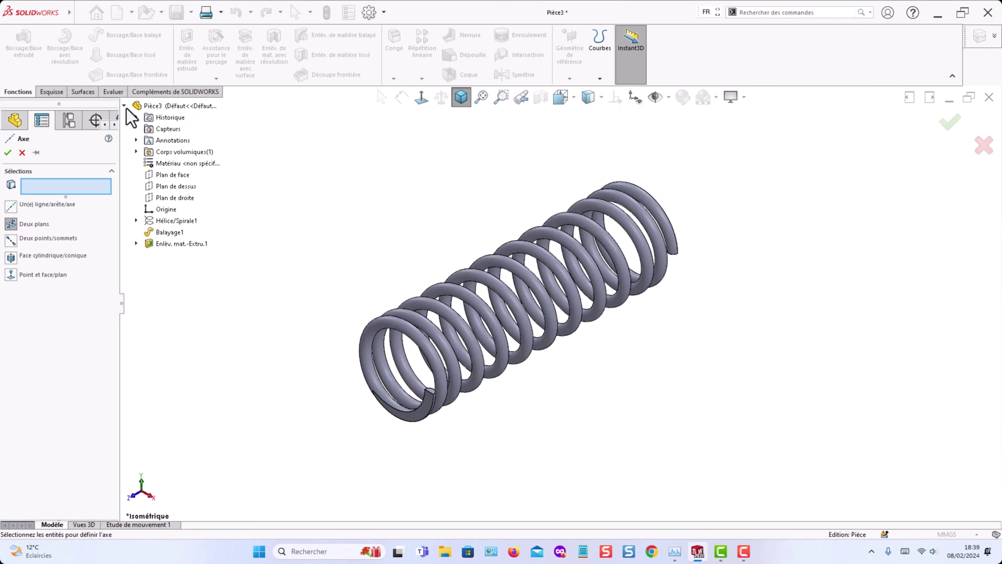
pyautogui.click(178, 198)
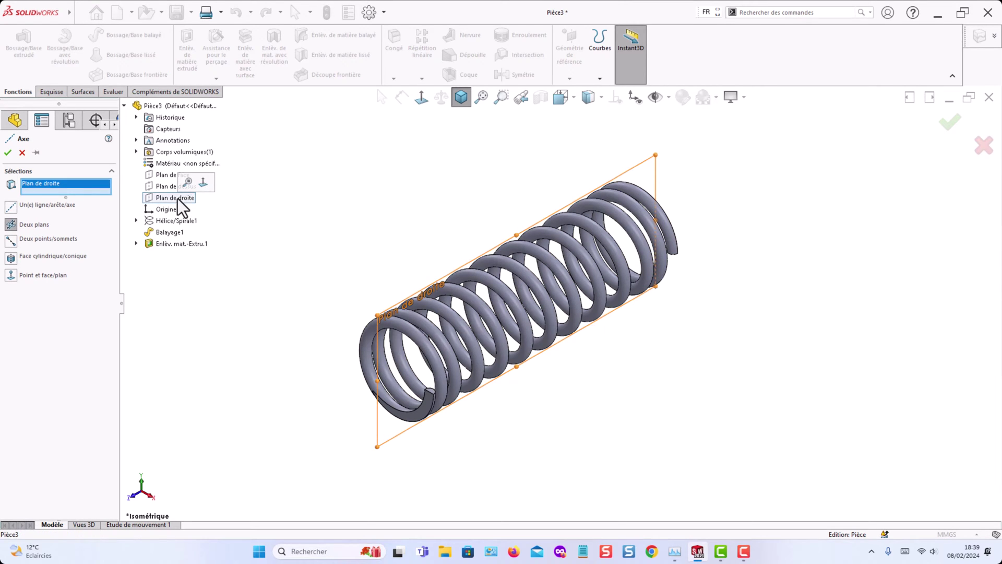
pyautogui.click(179, 186)
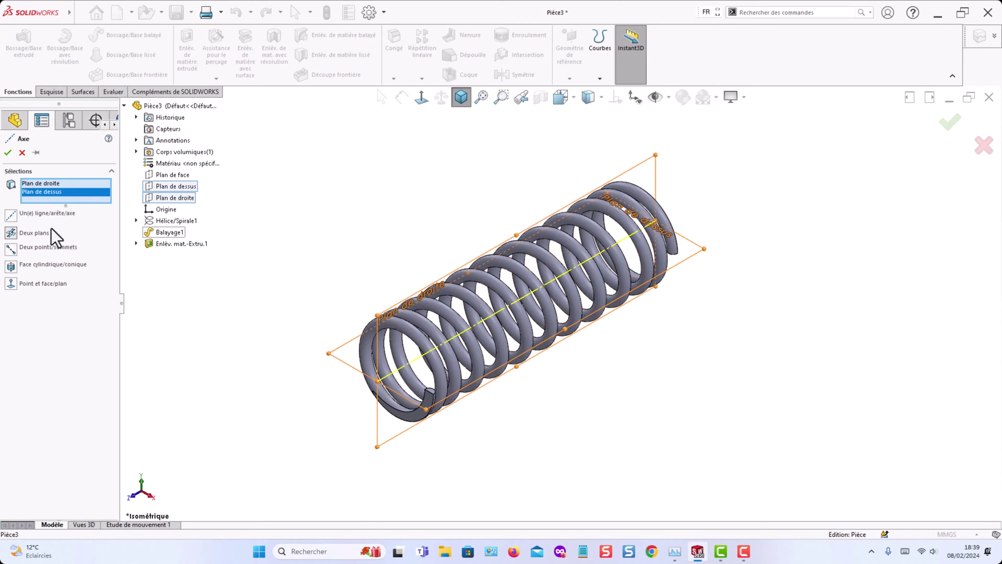
pyautogui.click(7, 153)
# Examine the finished spring and its central axis from several distances and angles.
pyautogui.moveTo(681, 424); pyautogui.dragTo(780, 360, button='middle')
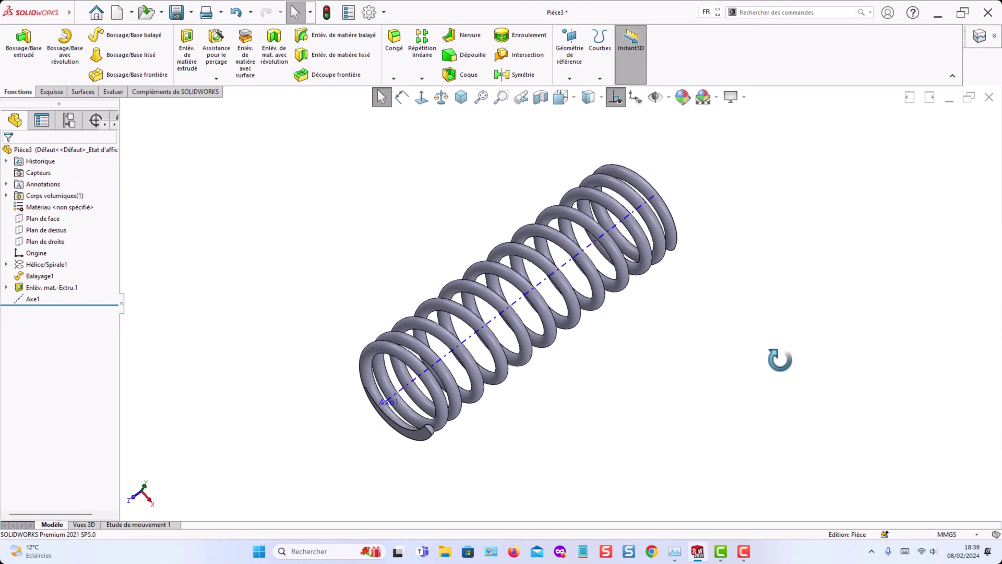
pyautogui.scroll(3, 616, 396)
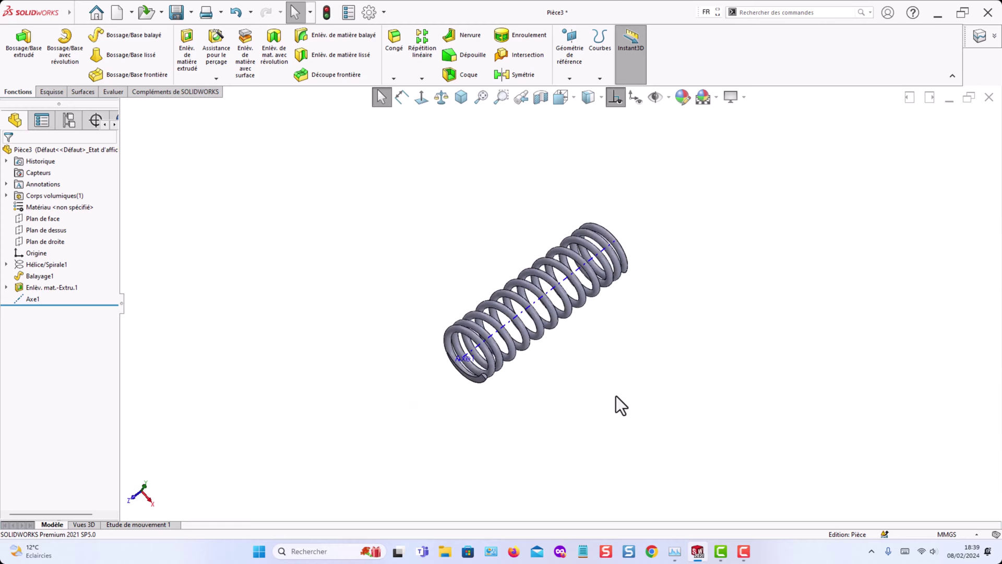
pyautogui.scroll(-2, 616, 396)
pyautogui.scroll(-4, 552, 280)
pyautogui.scroll(4, 553, 280)
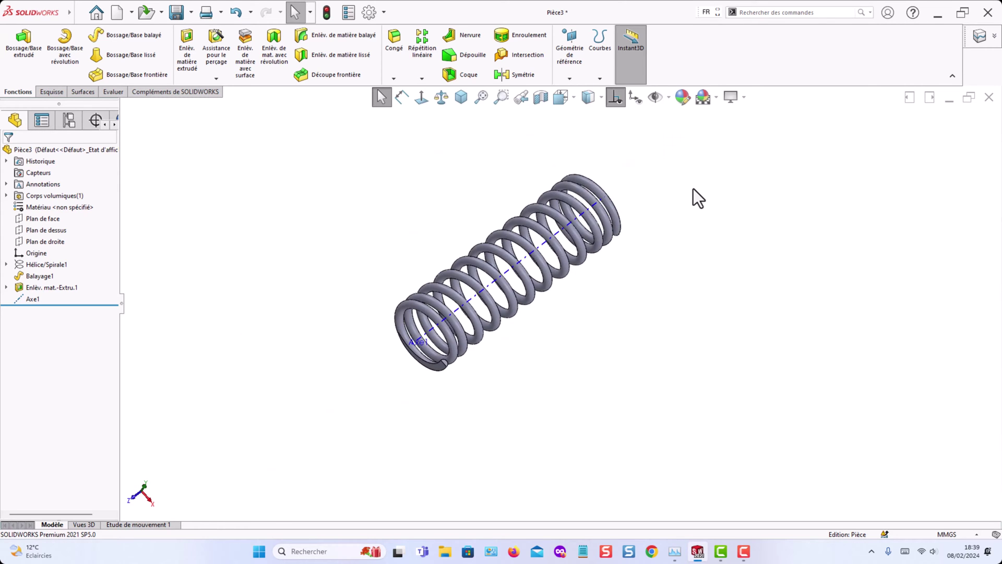
pyautogui.scroll(-3, 693, 190)
pyautogui.scroll(3, 293, 323)
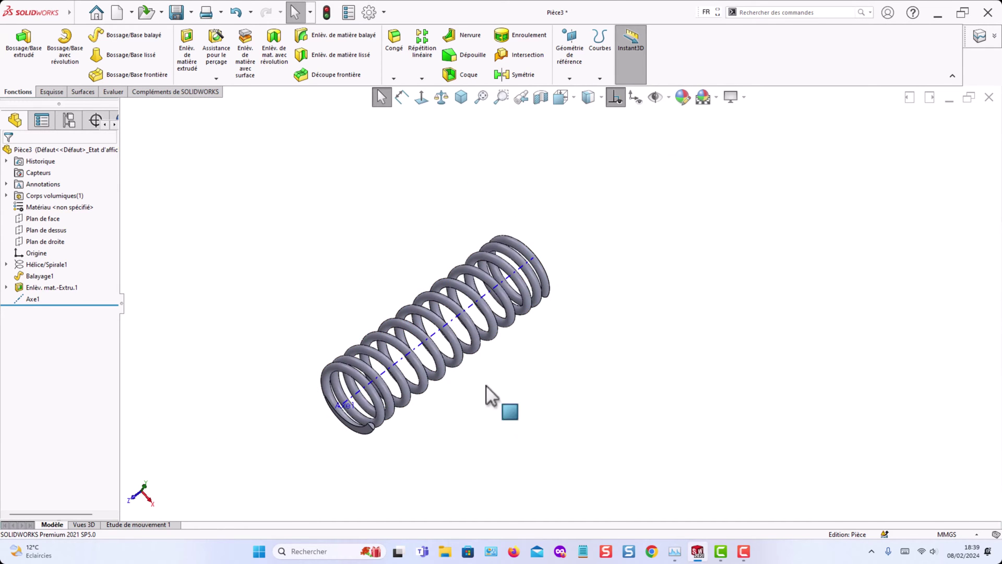
pyautogui.scroll(-2, 421, 428)
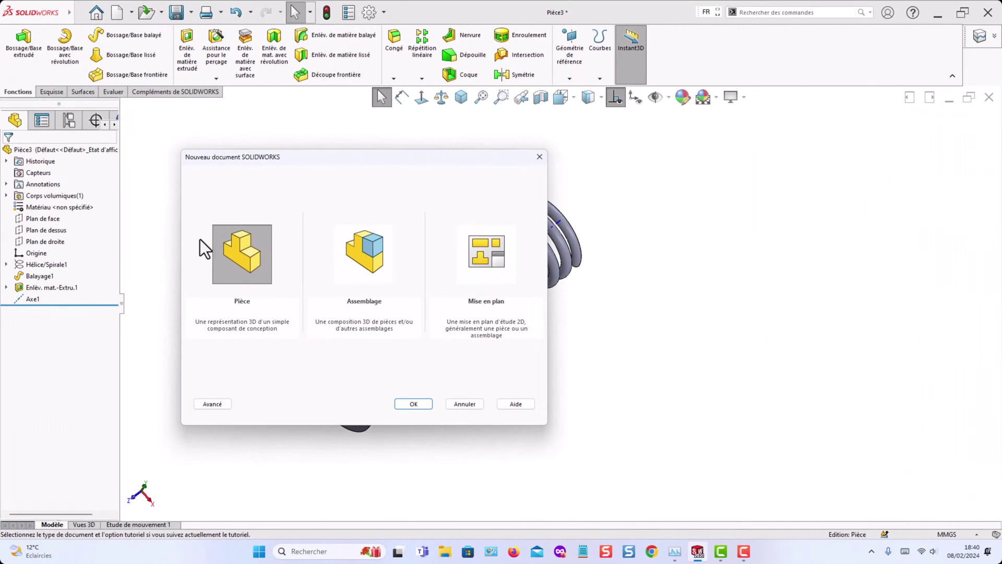
# Create a new part and sketch a circle about 9 mm in diameter on the front plane, centred about 38 mm beside the origin.
pyautogui.click(421, 405)
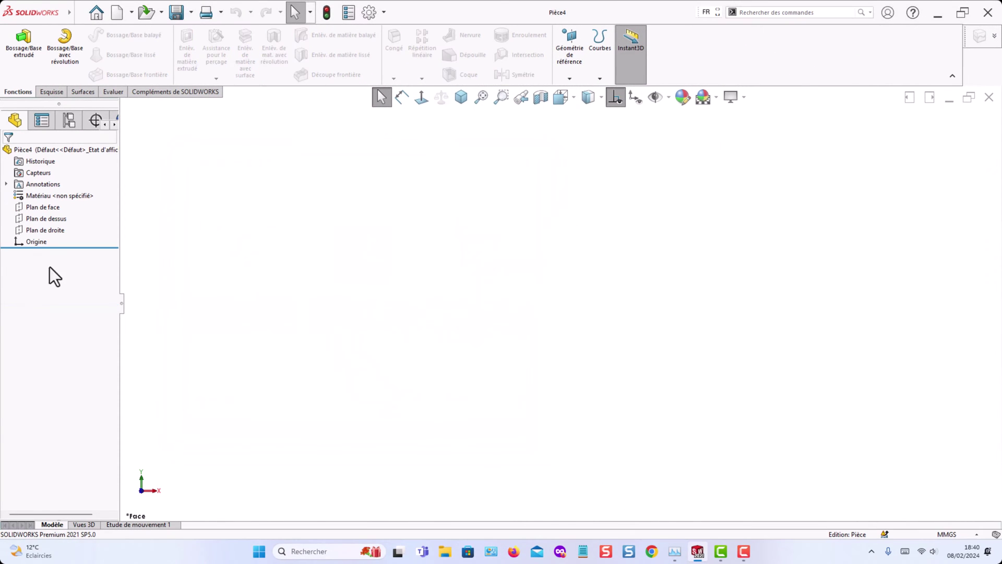
pyautogui.click(37, 208)
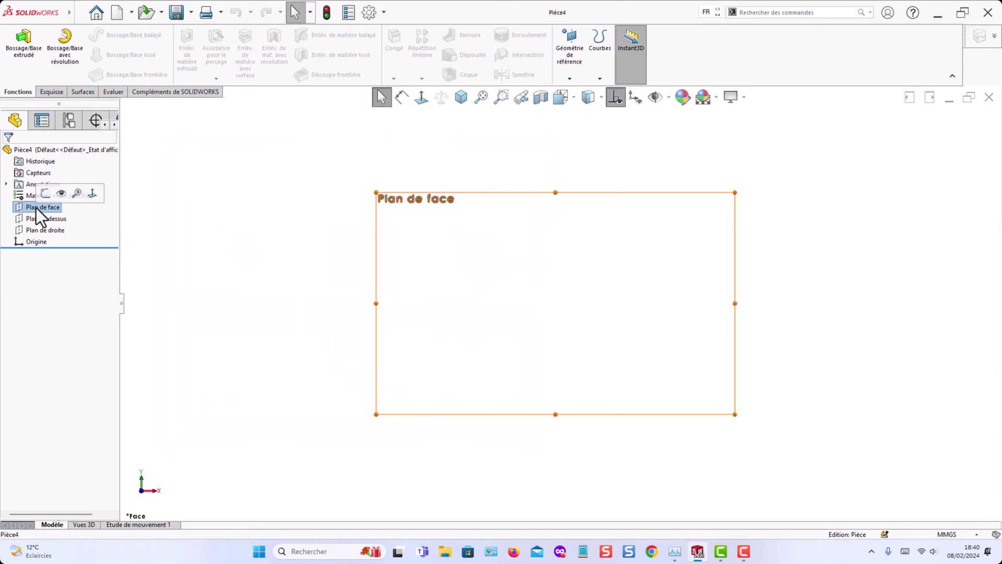
pyautogui.click(45, 193)
pyautogui.click(106, 35)
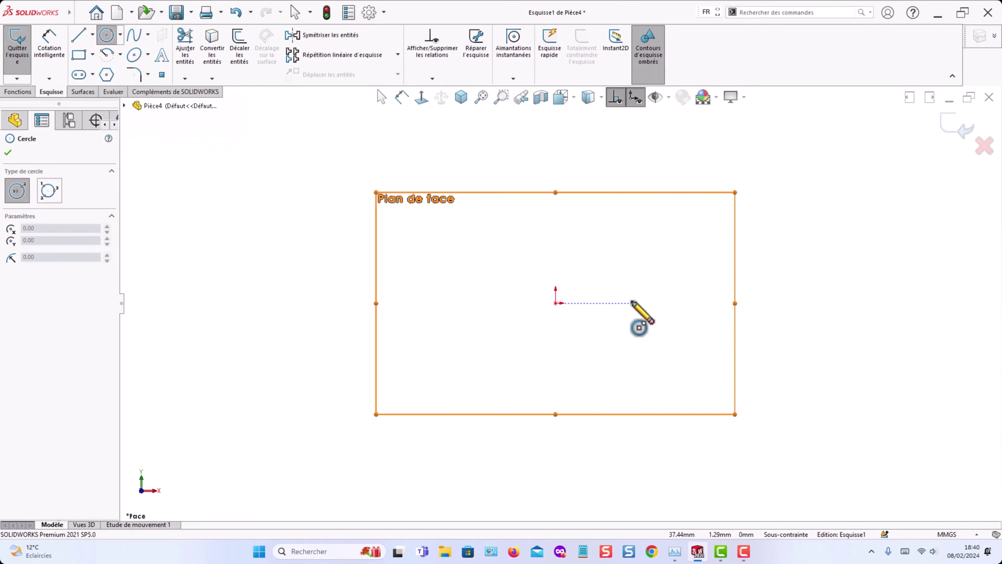
pyautogui.click(631, 301)
pyautogui.click(641, 301)
# Dimension the circle's diameter at 5 mm.
pyautogui.click(402, 97)
pyautogui.click(639, 293)
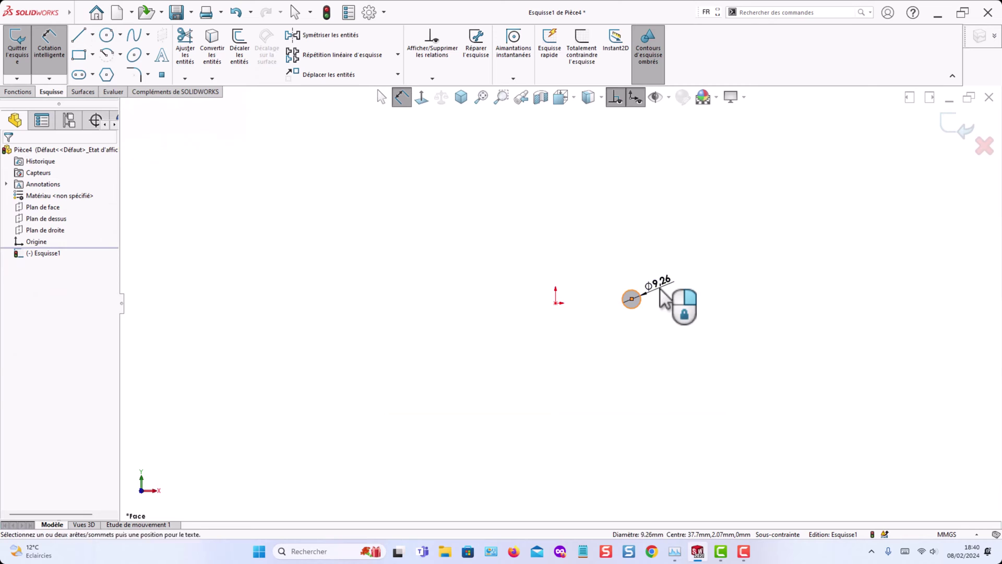
pyautogui.click(662, 295)
pyautogui.write('5')
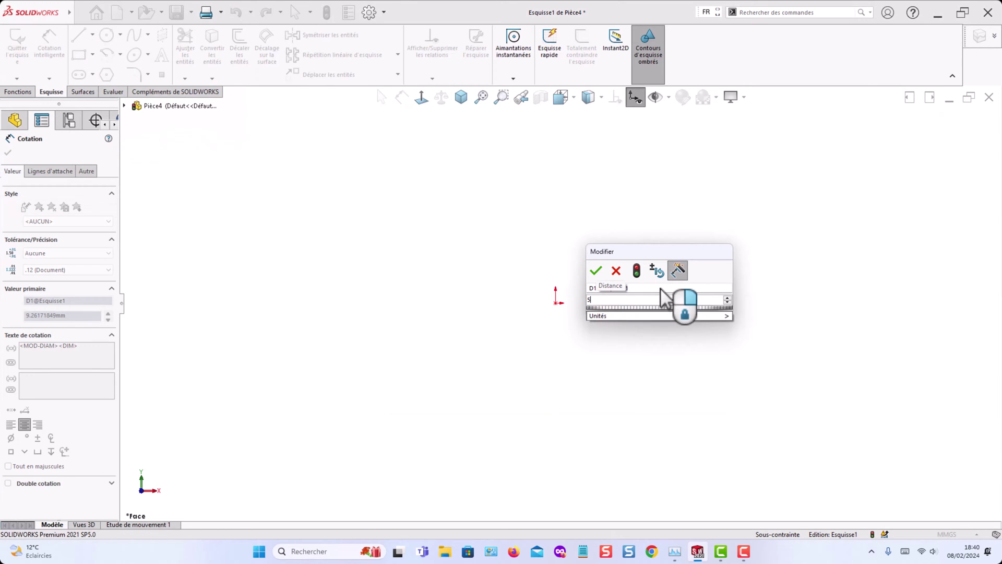
pyautogui.click(595, 270)
# Add a horizontal relation between the circle's centre and the origin.
pyautogui.click(631, 299)
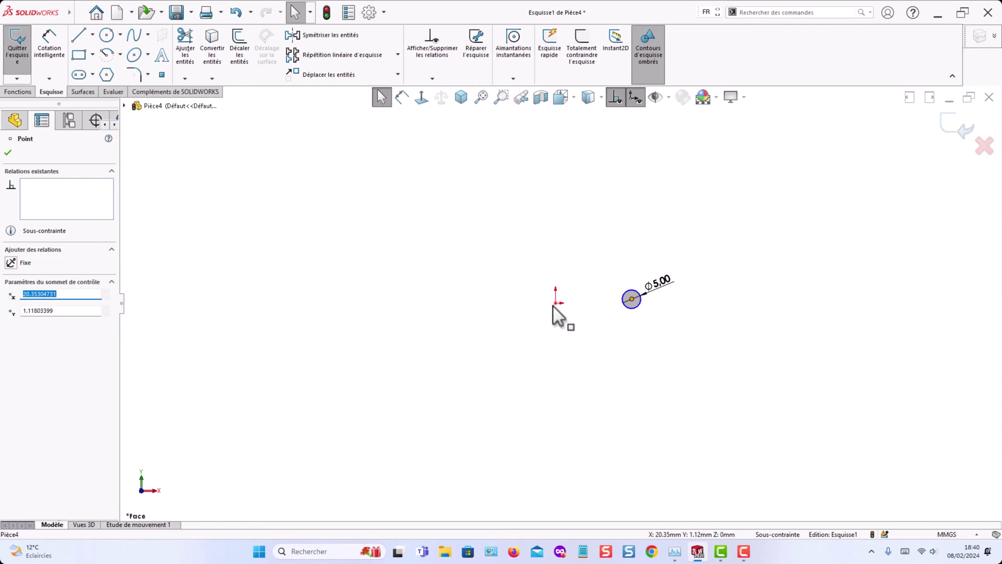
pyautogui.keyDown('ctrl'); pyautogui.click(556, 302); pyautogui.keyUp('ctrl')
pyautogui.click(584, 258)
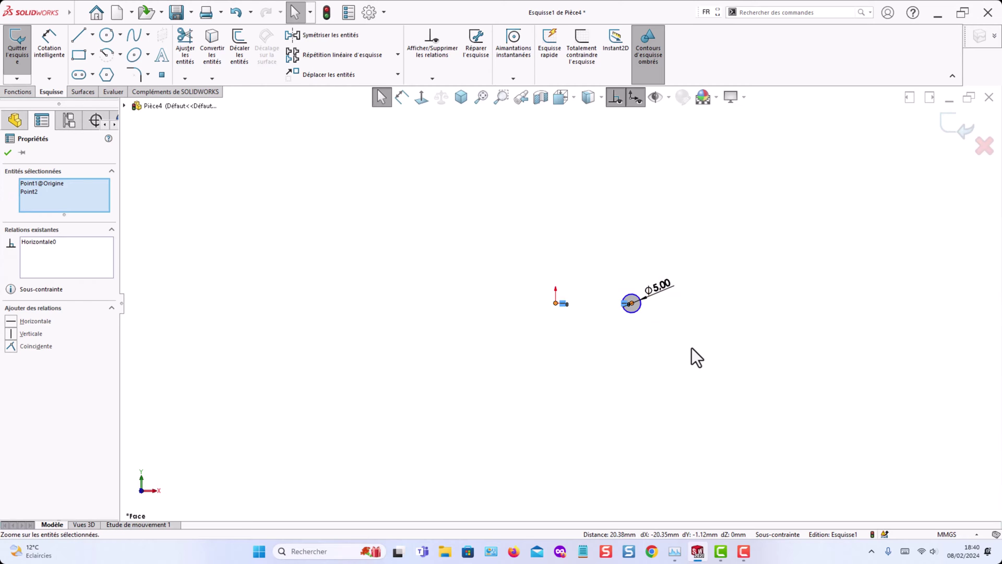
pyautogui.click(691, 347)
# Dimension the distance from the origin to the circle's centre at 20 mm and close the sketch.
pyautogui.click(50, 42)
pyautogui.click(631, 304)
pyautogui.click(556, 302)
pyautogui.click(597, 331)
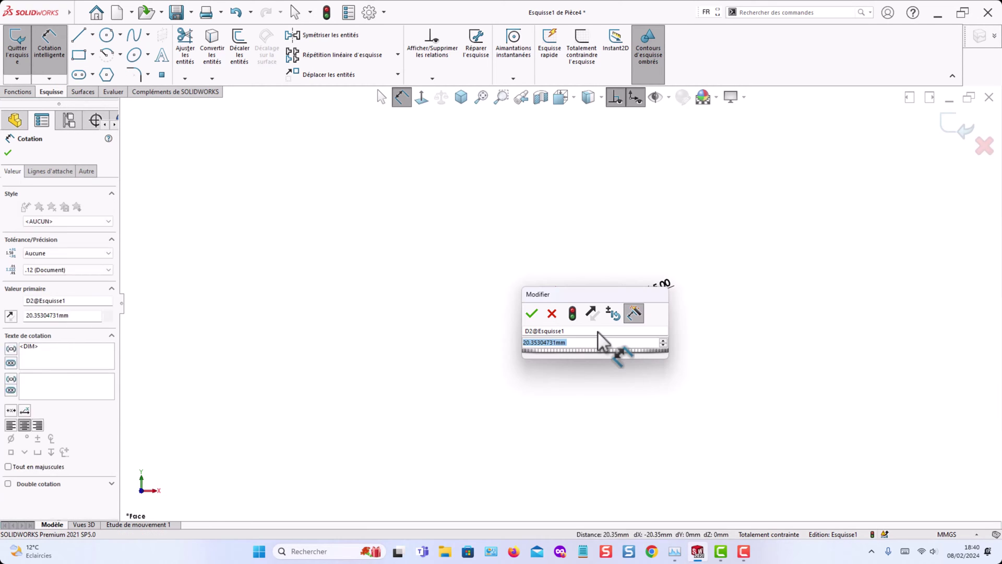
pyautogui.write('20')
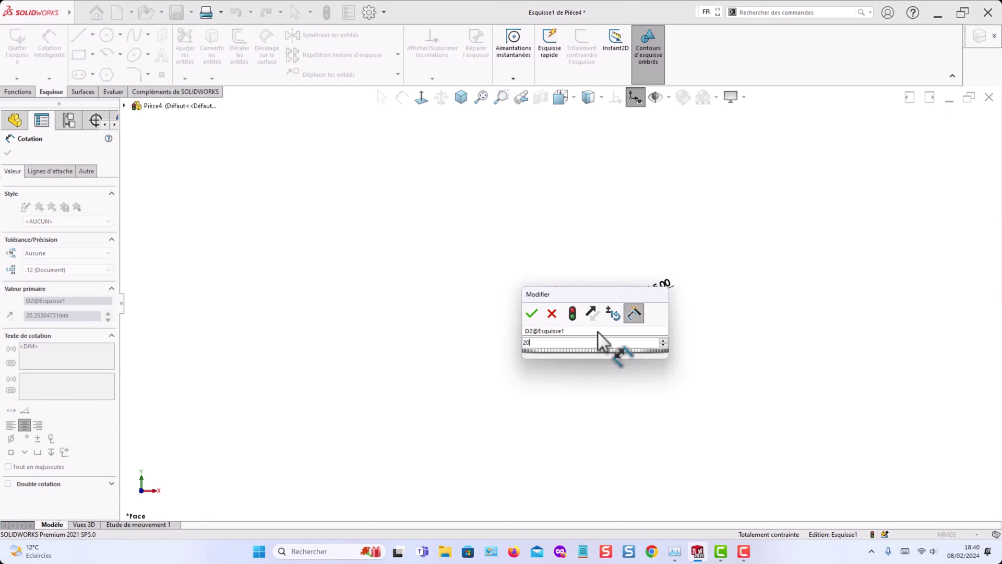
pyautogui.press('Return')
pyautogui.click(324, 15)
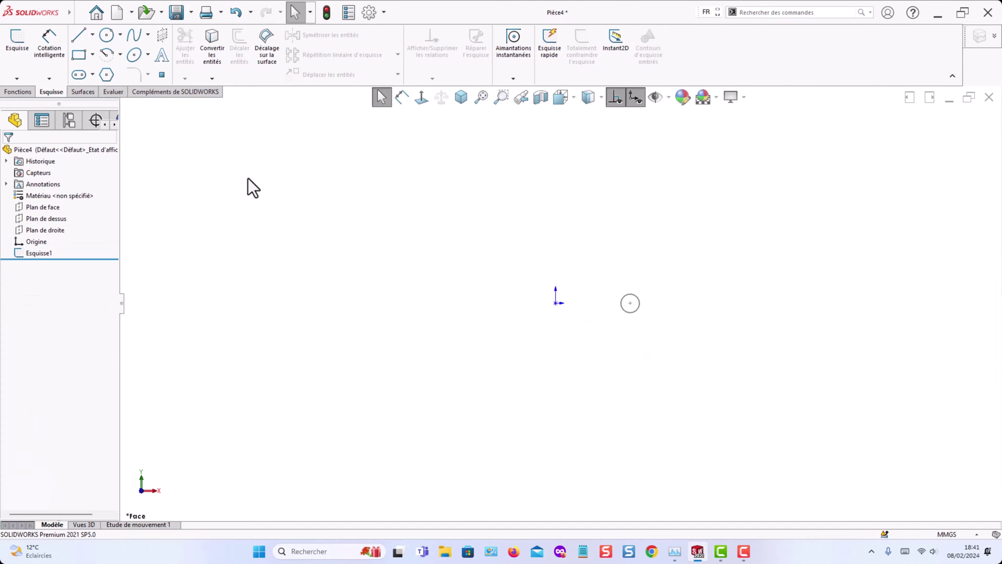
# Sketch a vertical line about 27 mm long upward from the origin in a new sketch on the front plane.
pyautogui.click(79, 36)
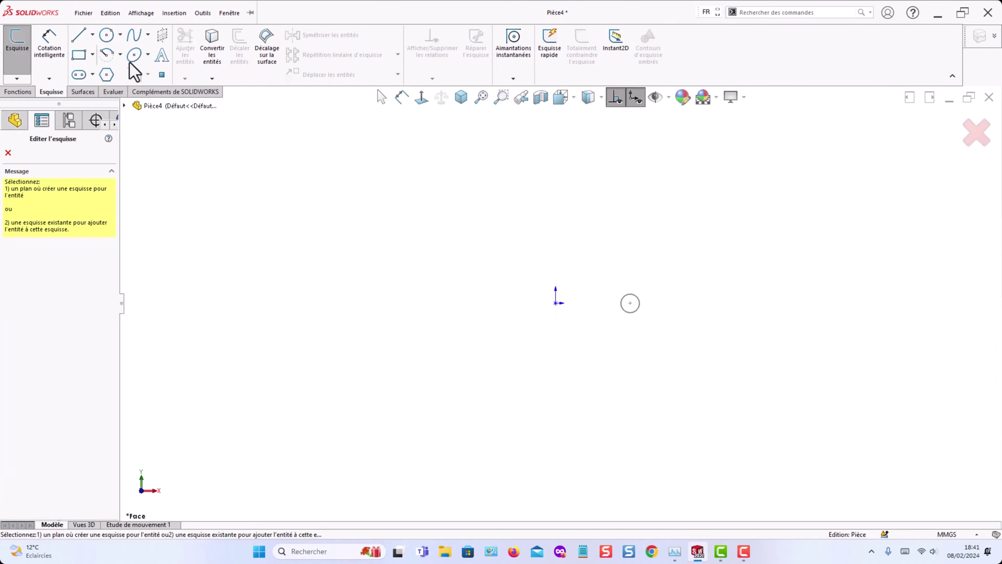
pyautogui.click(131, 104)
pyautogui.click(172, 164)
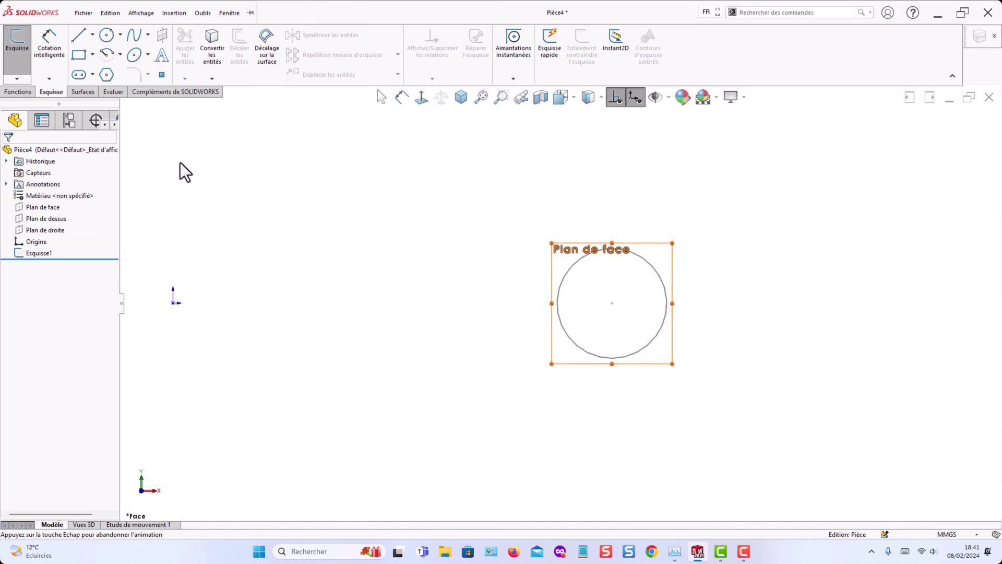
pyautogui.scroll(5, 244, 232)
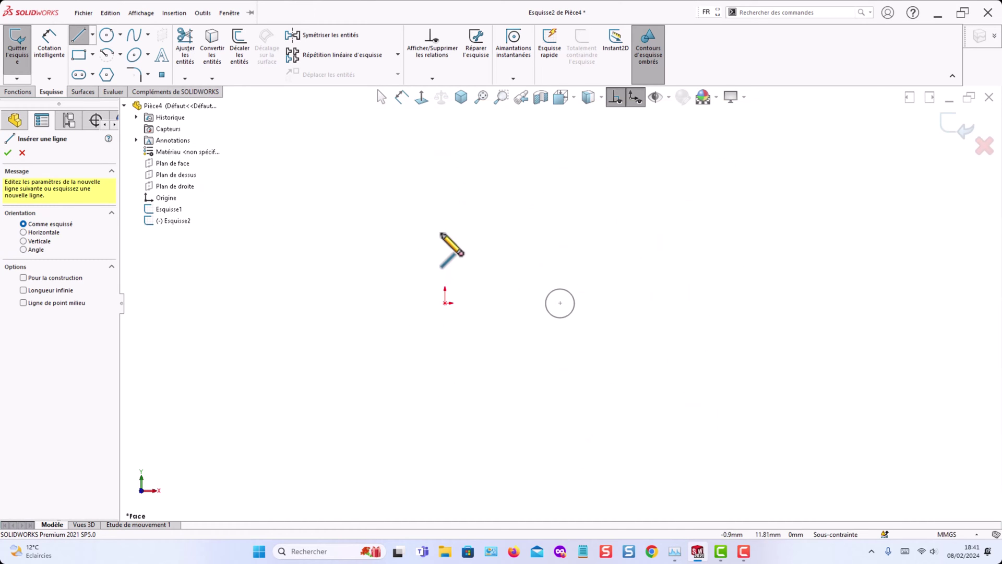
pyautogui.scroll(-2, 439, 230)
pyautogui.click(461, 344)
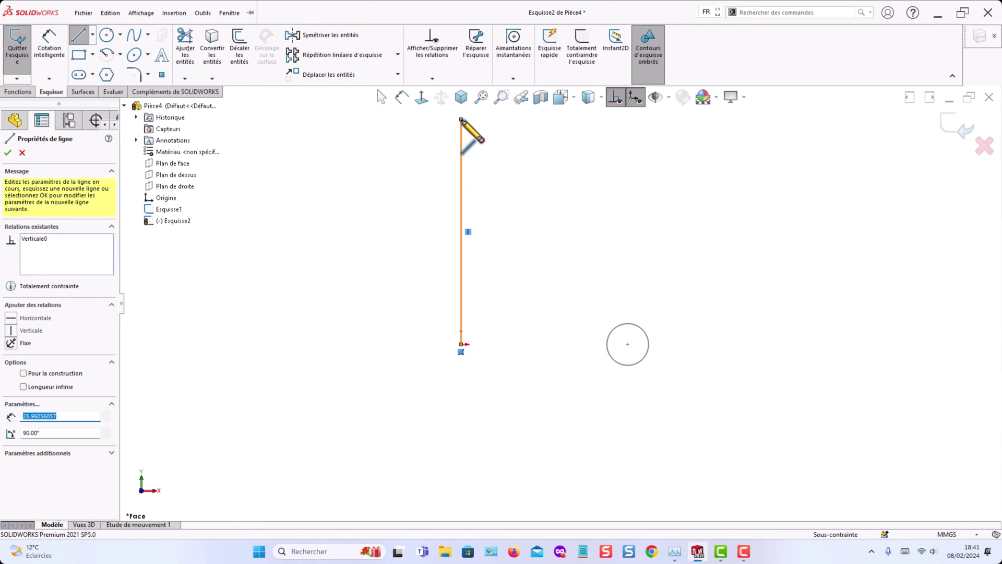
pyautogui.doubleClick(486, 120)
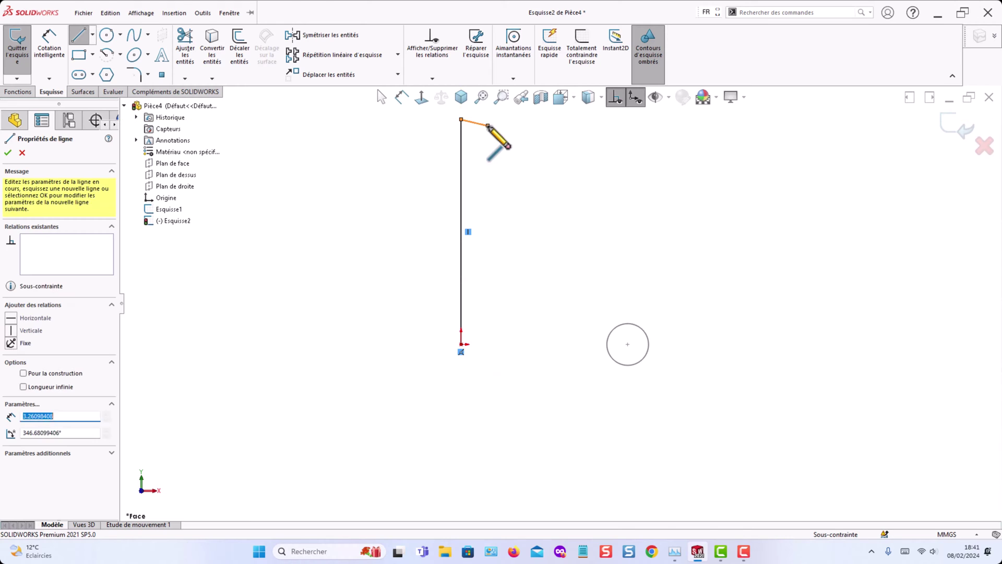
# Dimension the vertical line at 140 mm, and delete that dimension while keeping the line.
pyautogui.click(49, 46)
pyautogui.click(459, 188)
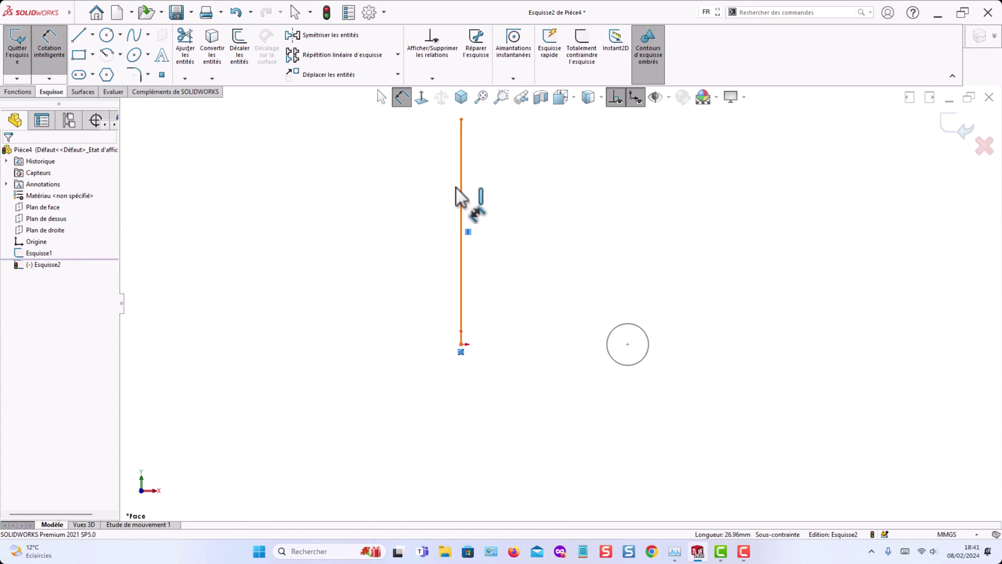
pyautogui.click(411, 202)
pyautogui.write('140')
pyautogui.press('Return')
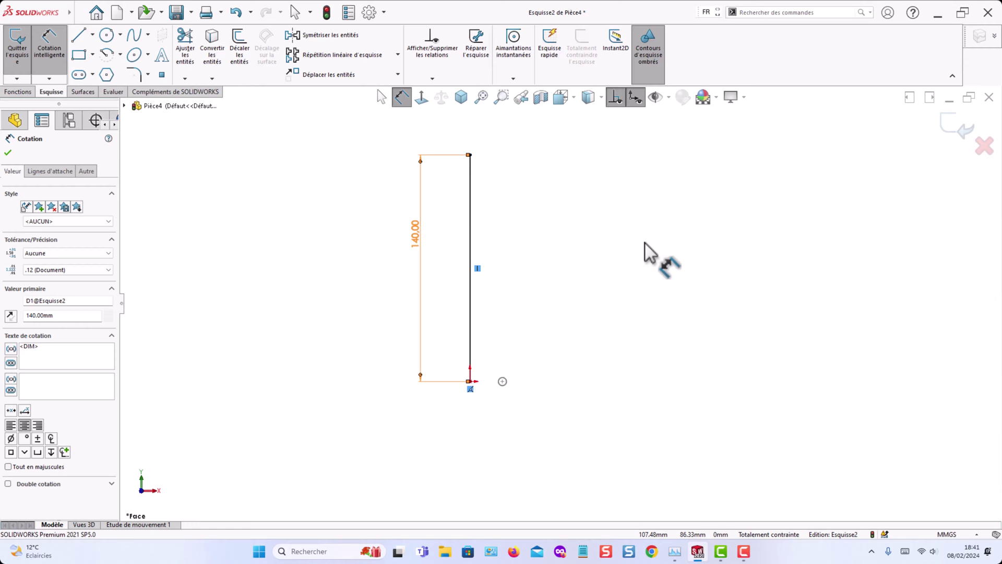
pyautogui.press('Delete')
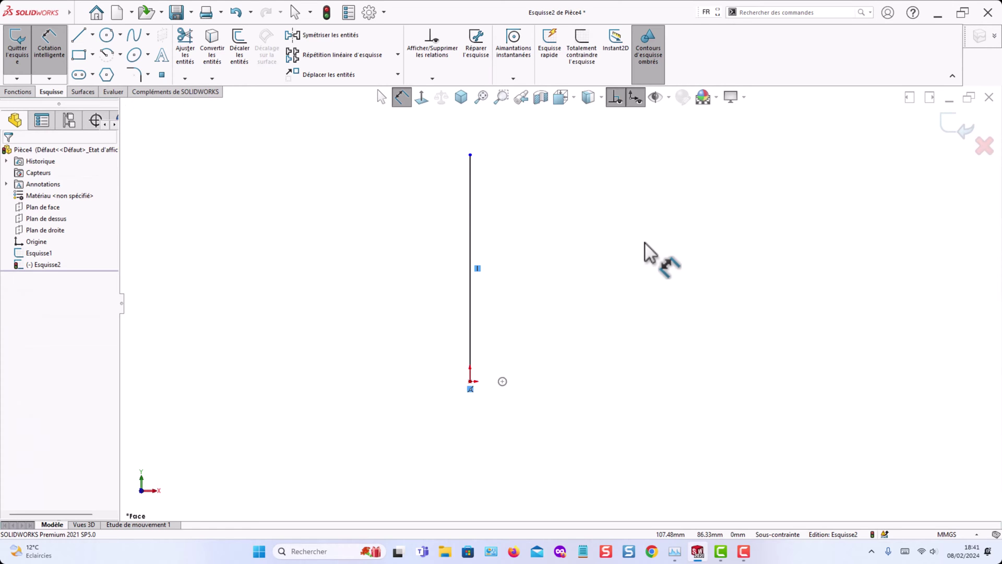
pyautogui.rightClick(504, 163)
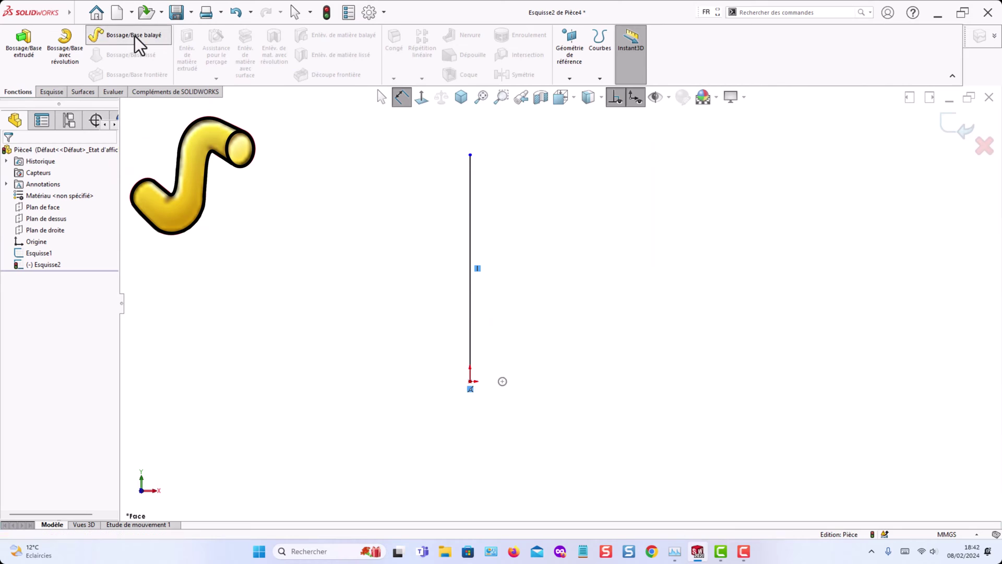
# Start a swept boss using the small circle sketch as the profile and the vertical line as the path.
pyautogui.click(135, 36)
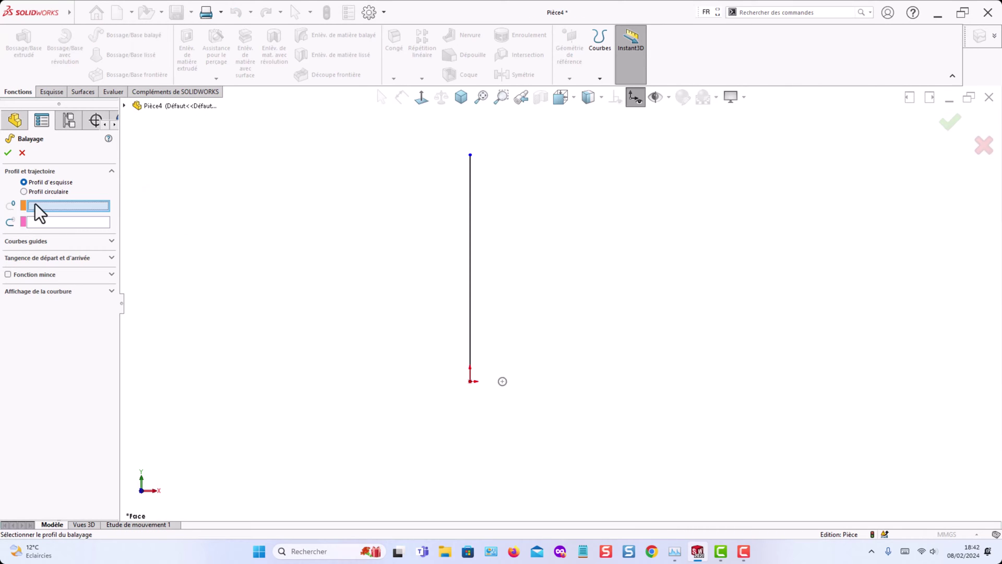
pyautogui.click(504, 382)
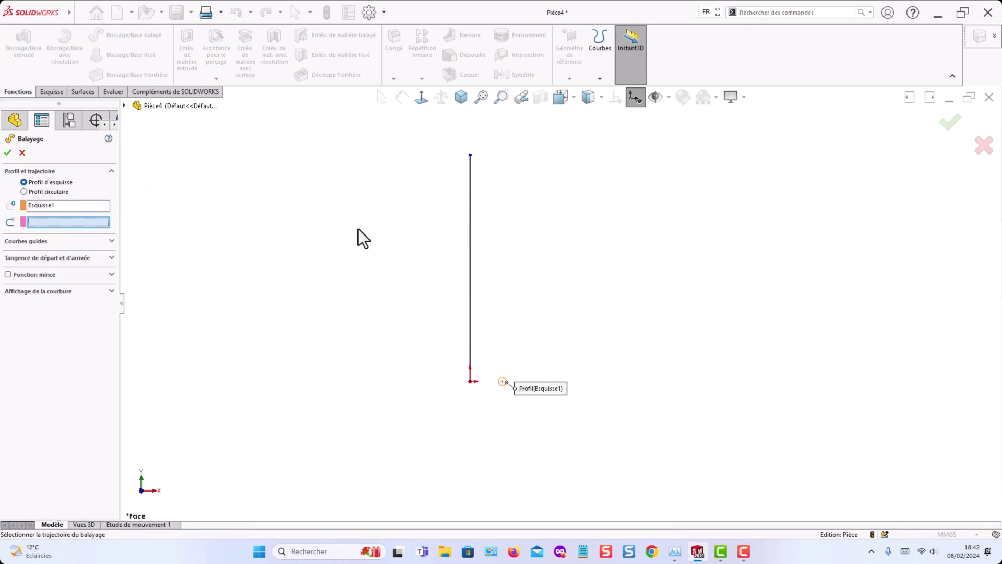
pyautogui.click(470, 234)
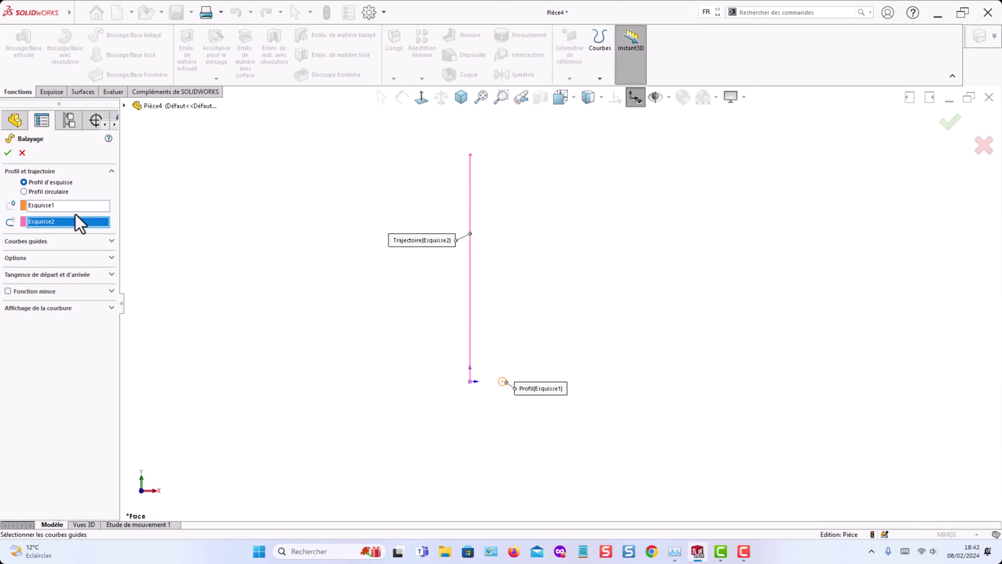
# Specify a profile twist of 10 revolutions for the sweep and create the spring.
pyautogui.click(112, 258)
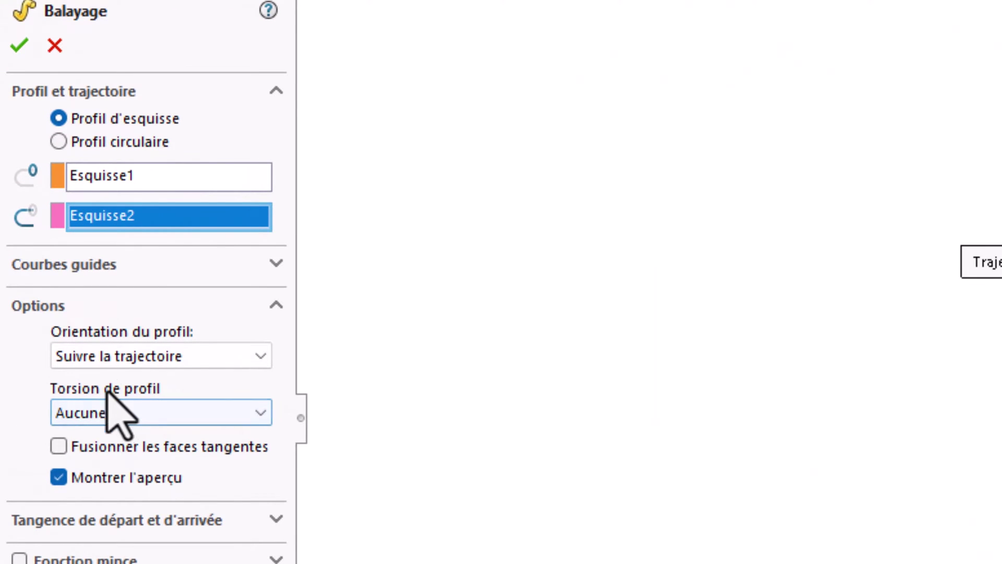
pyautogui.click(263, 415)
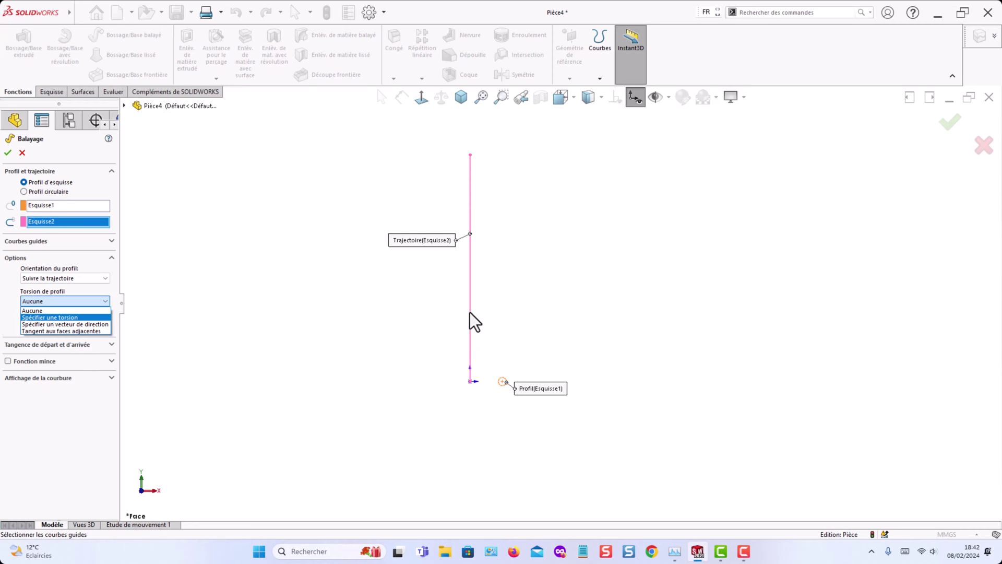
pyautogui.click(99, 317)
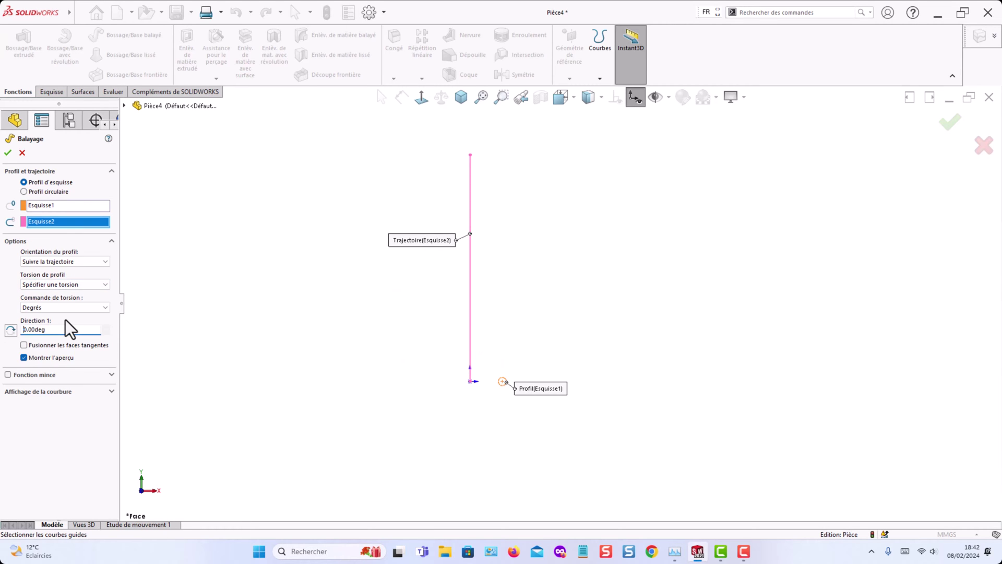
pyautogui.click(105, 307)
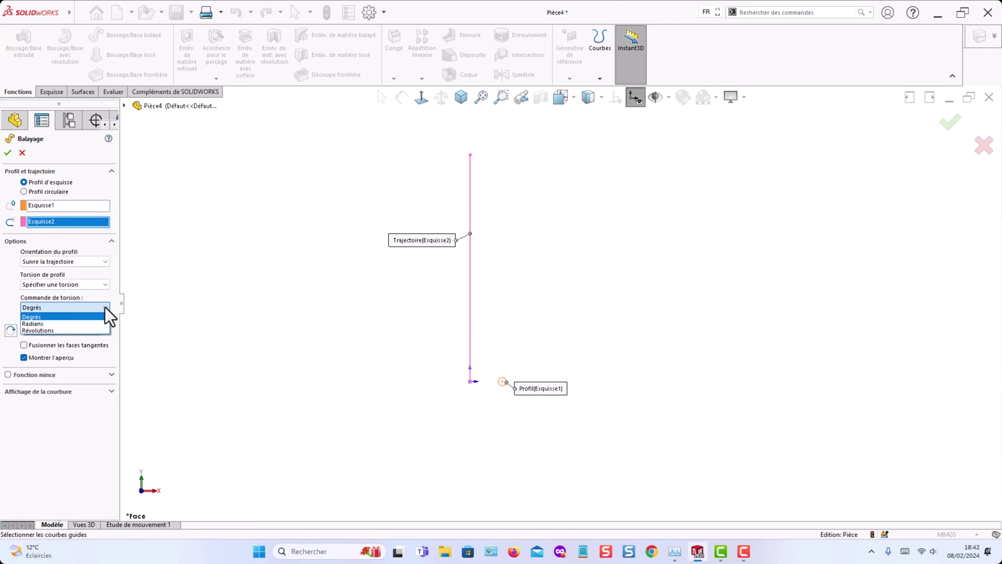
pyautogui.click(33, 330)
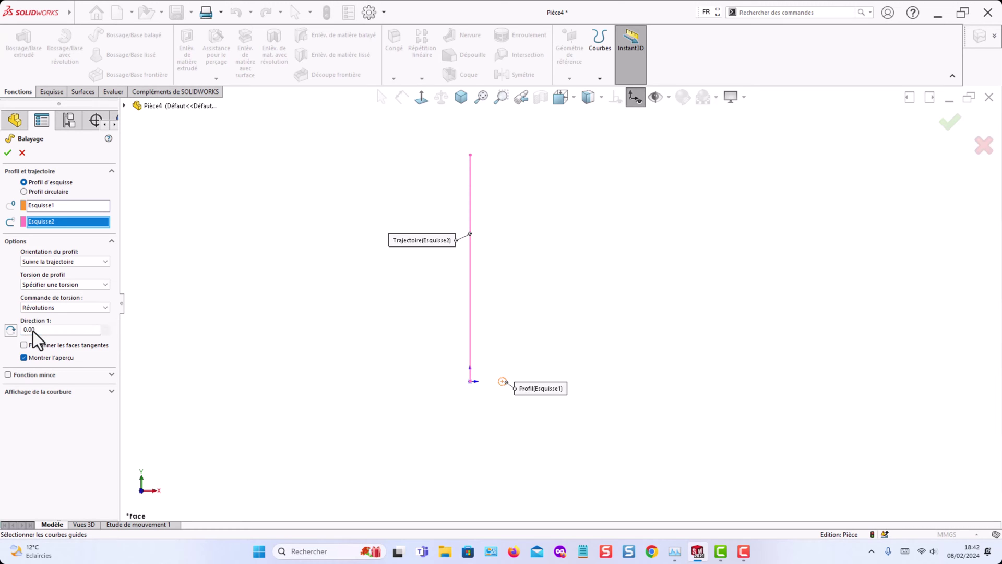
pyautogui.click(42, 330)
pyautogui.press('Return')
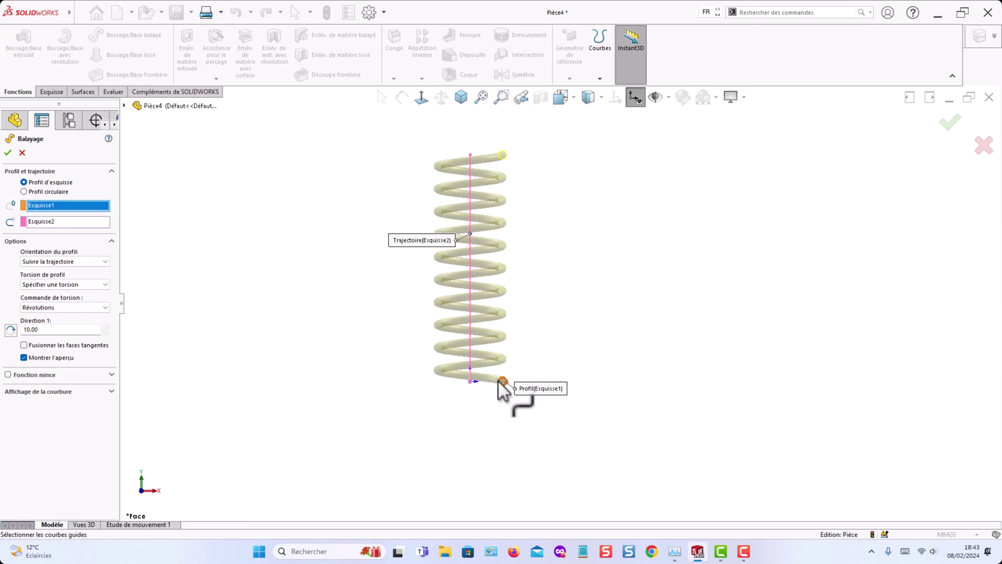
pyautogui.click(7, 152)
# Edit the sweep's path sketch, stretch the vertical line to about 177 mm, and close the sketch.
pyautogui.moveTo(577, 304); pyautogui.dragTo(520, 285, button='middle')
pyautogui.click(433, 97)
pyautogui.click(6, 264)
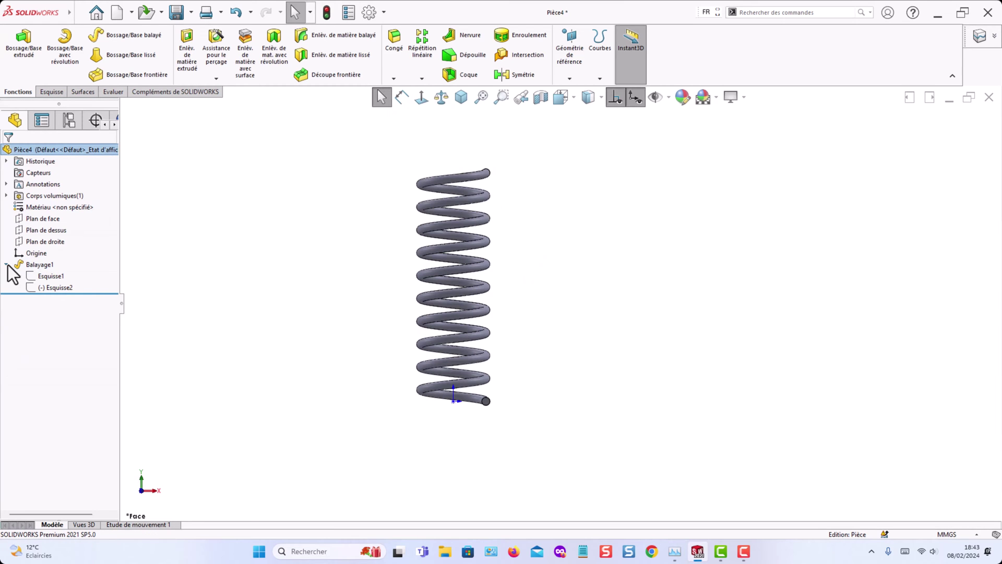
pyautogui.click(58, 288)
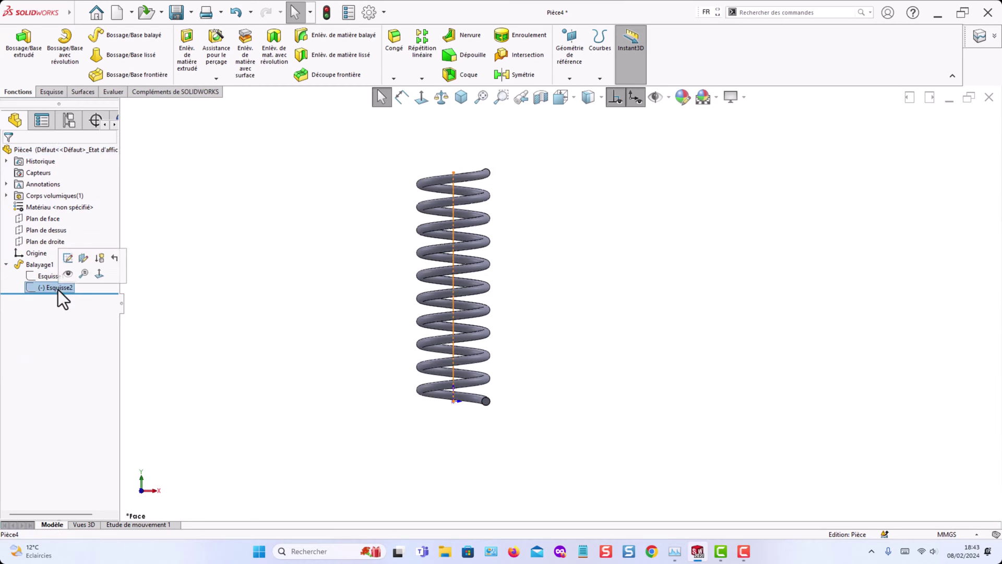
pyautogui.click(67, 258)
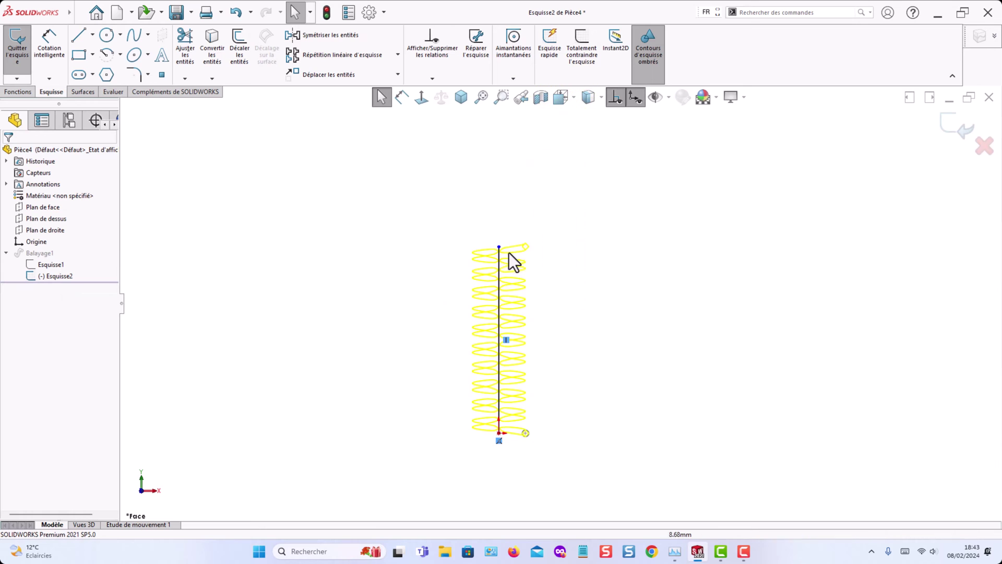
pyautogui.moveTo(500, 246); pyautogui.dragTo(499, 198)
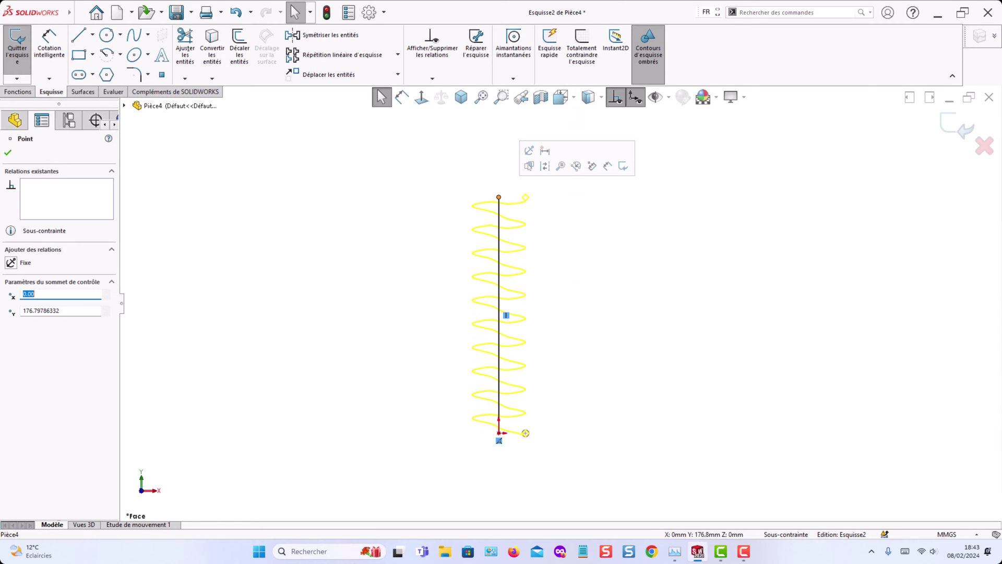
pyautogui.click(957, 126)
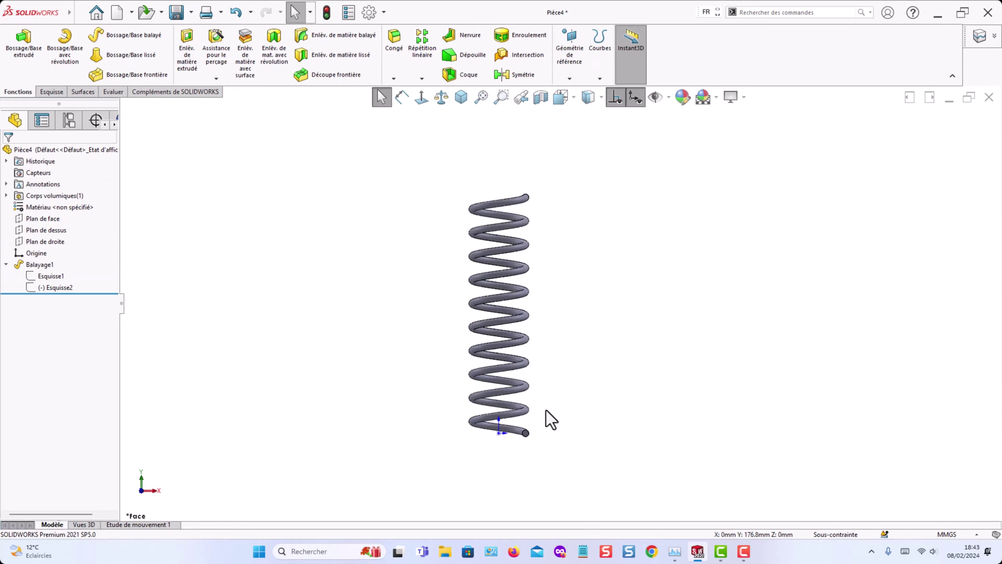
# Reopen the sweep's path sketch, shorten the vertical line to about 95 mm, and close the sketch.
pyautogui.click(57, 286)
pyautogui.click(66, 257)
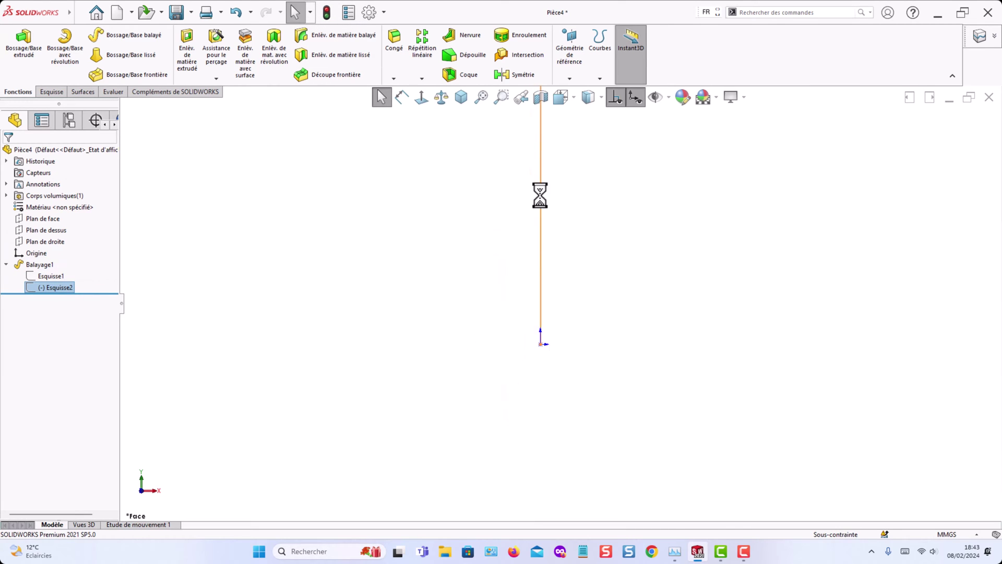
pyautogui.scroll(-2, 621, 164)
pyautogui.moveTo(504, 270); pyautogui.dragTo(503, 347)
pyautogui.scroll(-5, 527, 397)
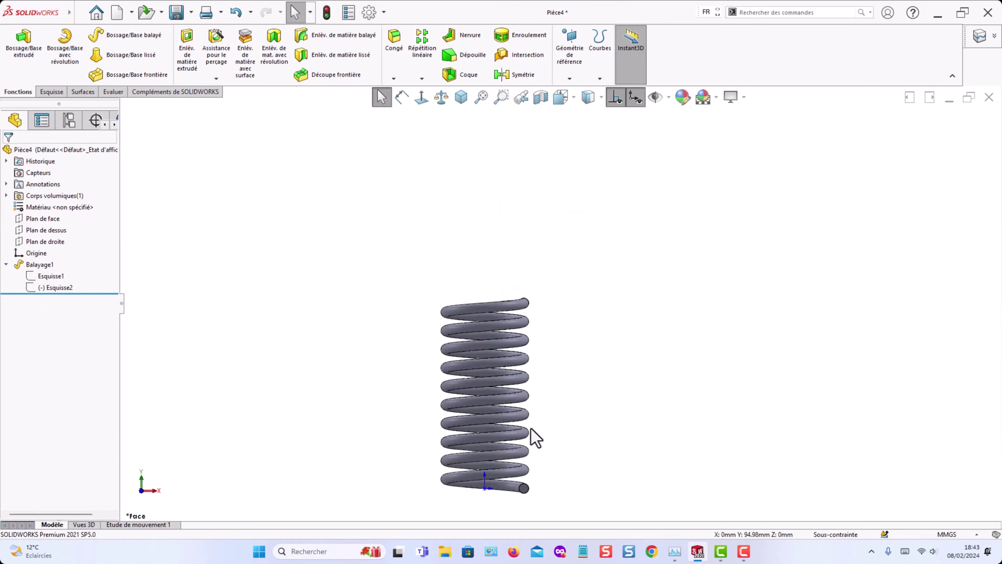
pyautogui.scroll(2, 525, 461)
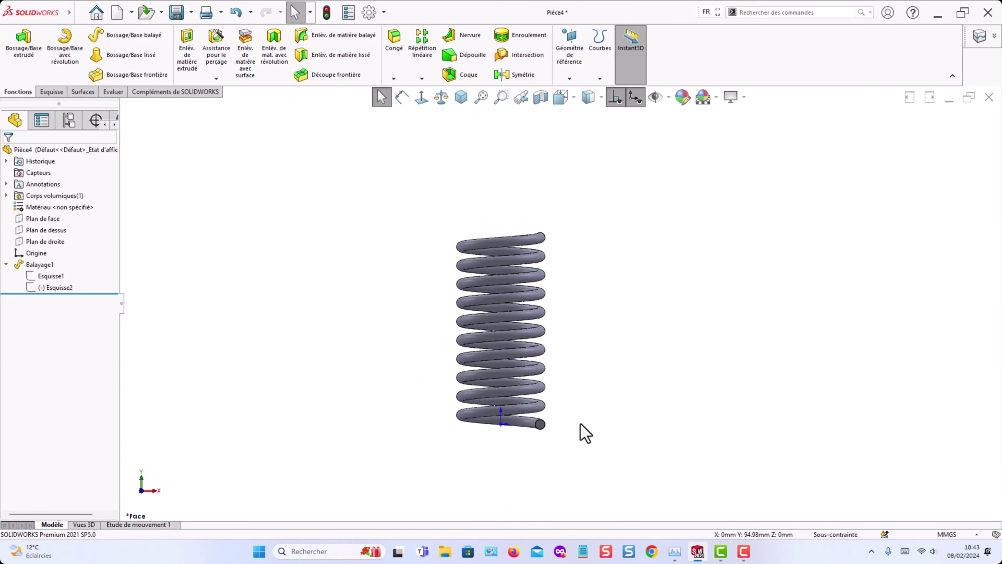
pyautogui.moveTo(580, 424); pyautogui.dragTo(492, 407, button='middle')
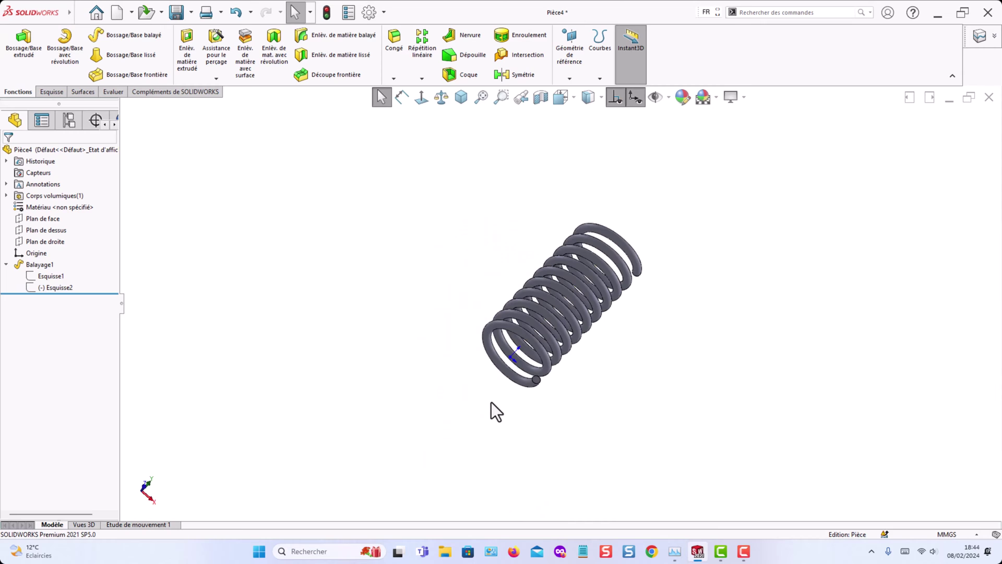
pyautogui.click(68, 288)
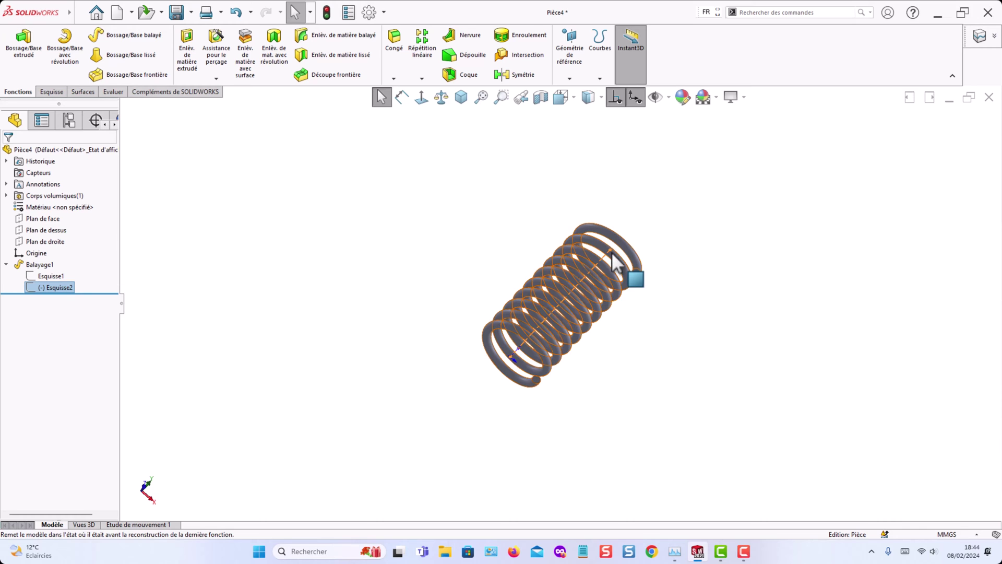
pyautogui.click(364, 279)
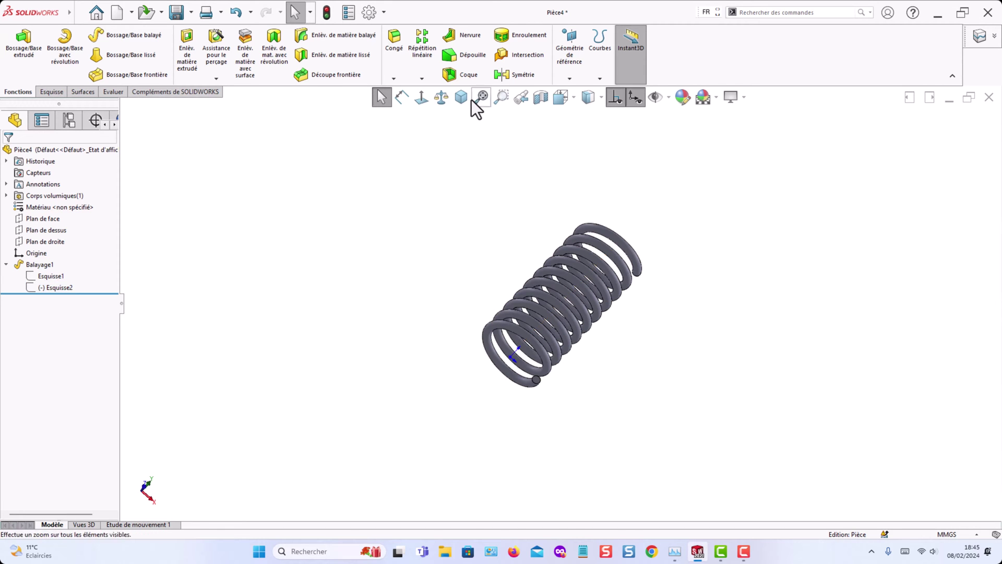
pyautogui.click(461, 97)
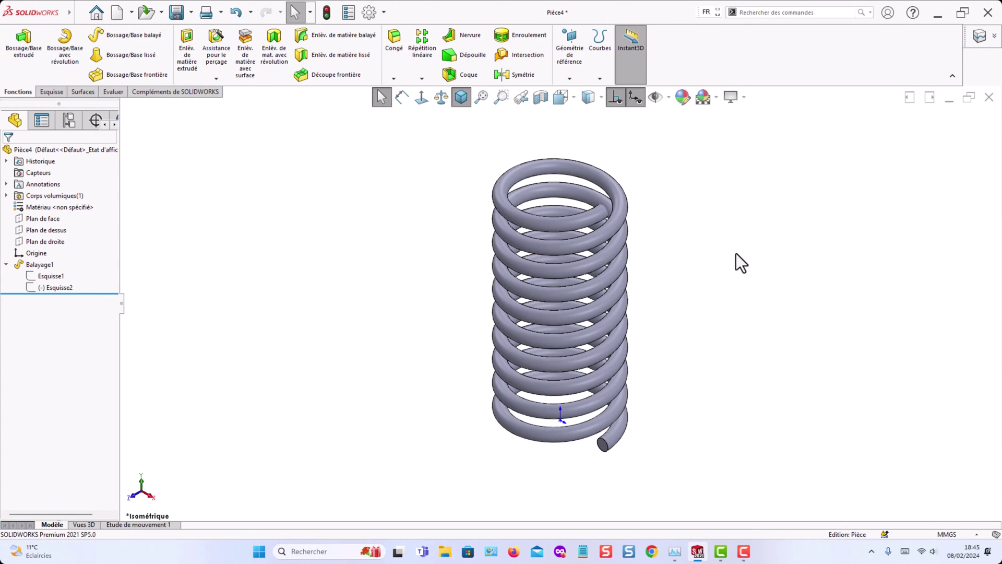
# Create a new part document.
pyautogui.click(80, 9)
pyautogui.click(91, 35)
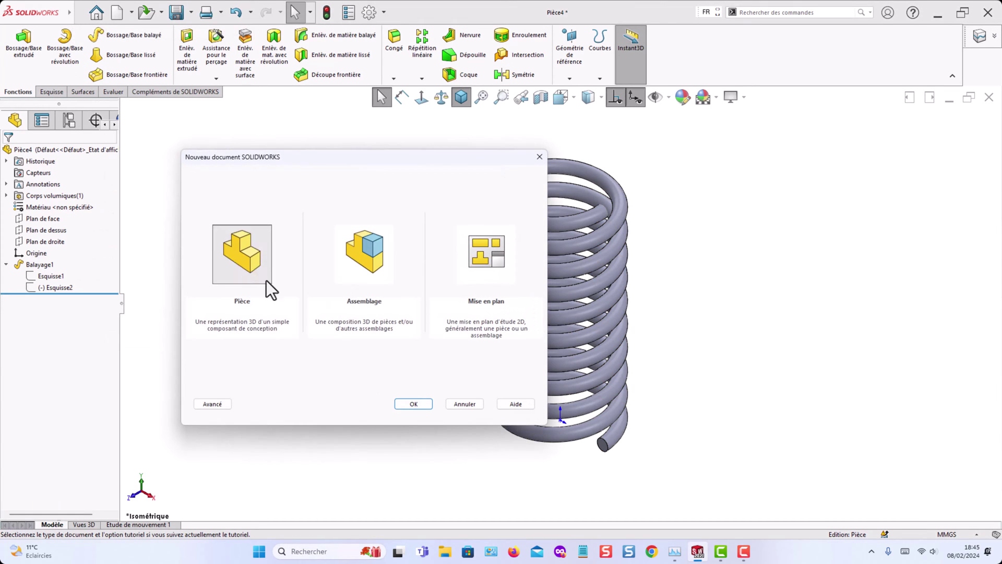
pyautogui.click(414, 404)
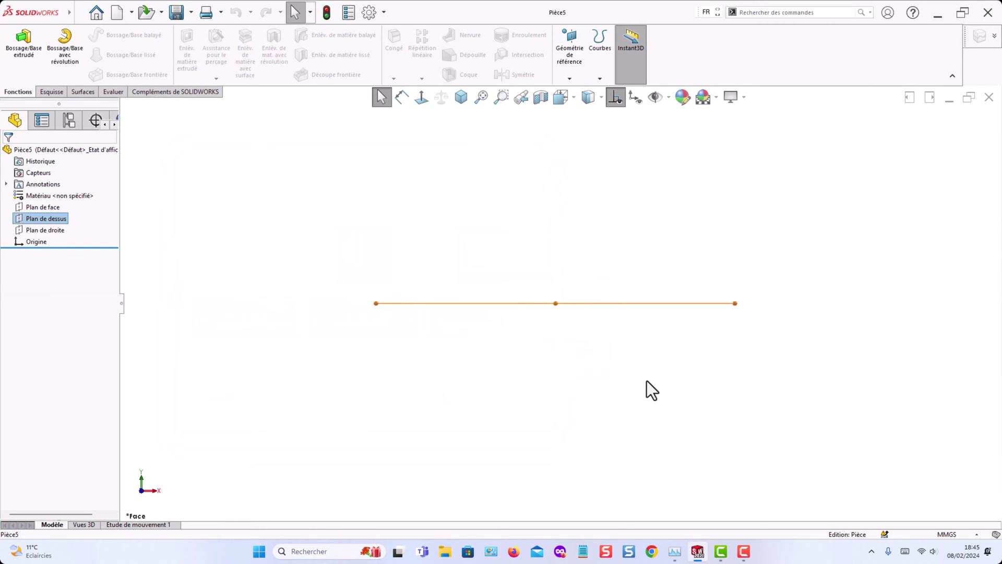
# Sketch a circle about 62 mm in diameter centred on the origin on the top plane.
pyautogui.click(421, 100)
pyautogui.click(51, 92)
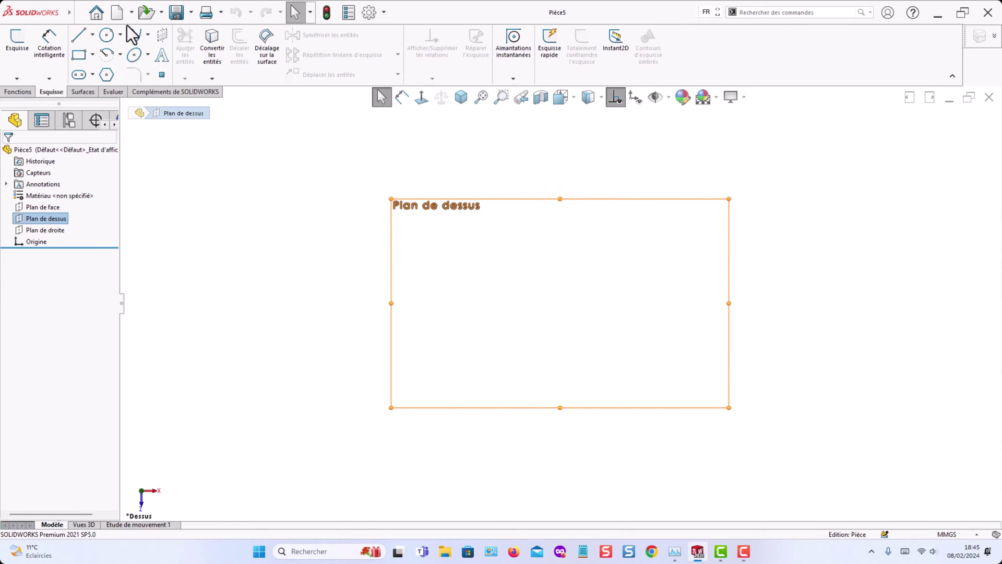
pyautogui.click(107, 35)
pyautogui.click(560, 303)
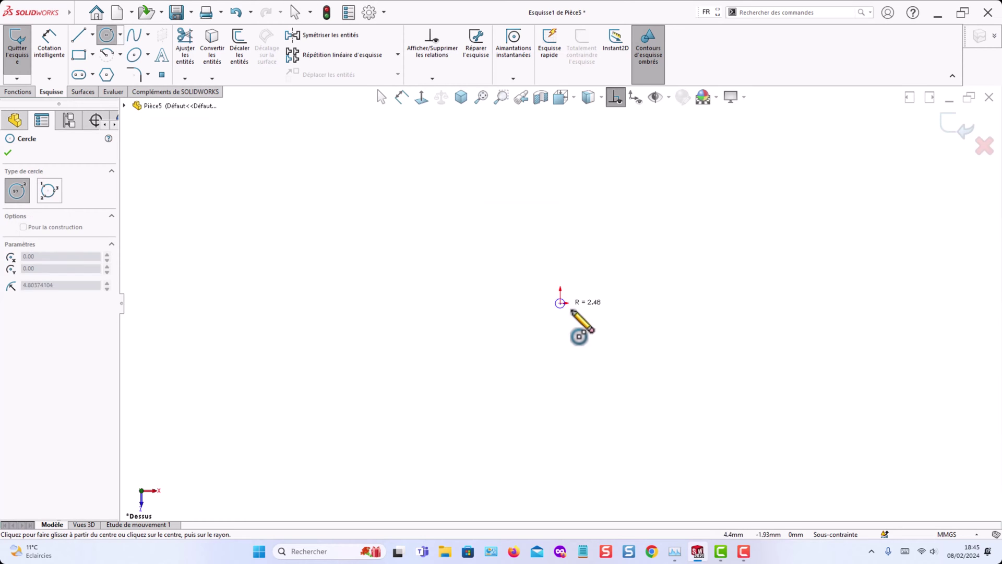
pyautogui.click(604, 340)
pyautogui.press('Escape')
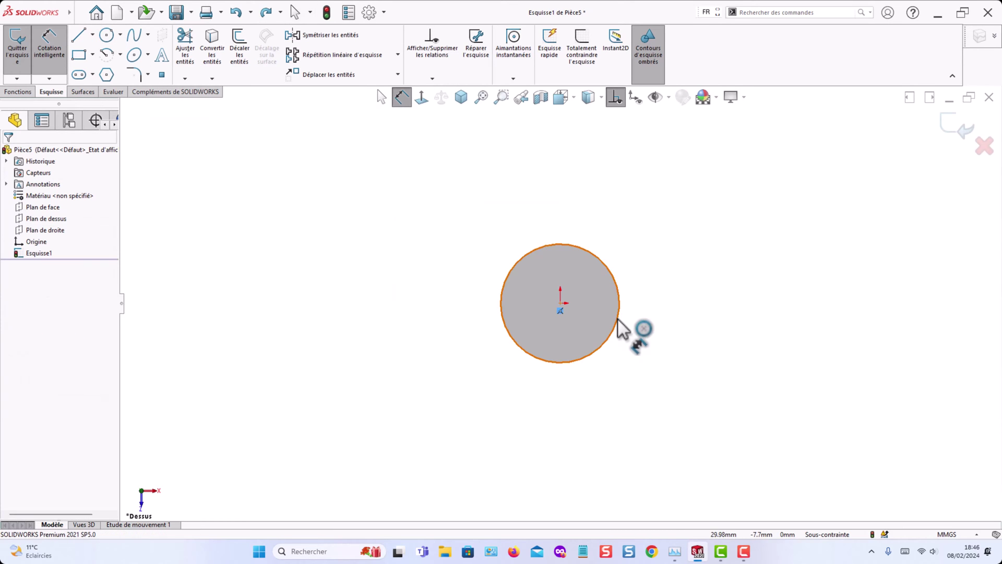
# Dimension the circle's diameter at 40 mm.
pyautogui.click(617, 325)
pyautogui.click(659, 309)
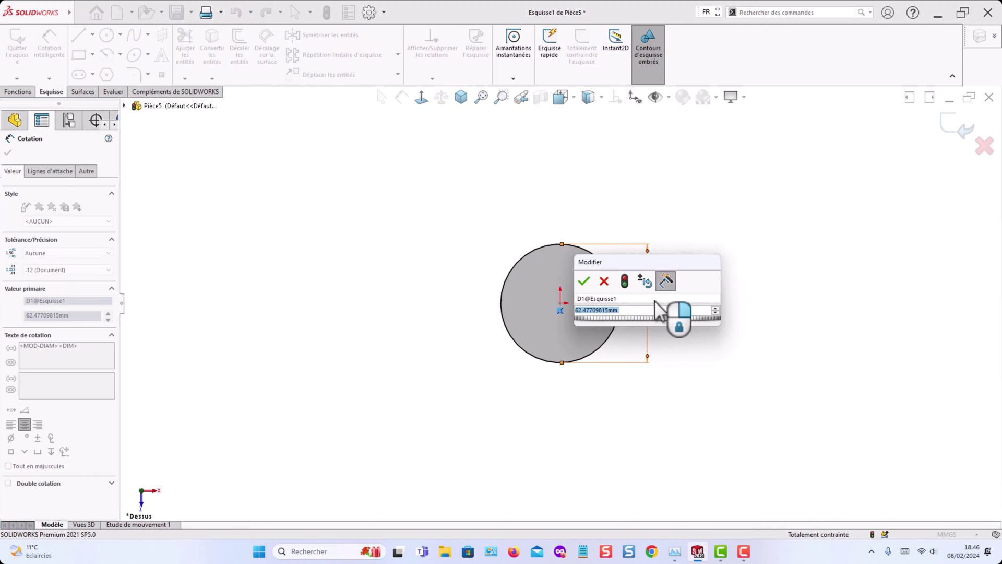
pyautogui.write('40')
pyautogui.press('Return')
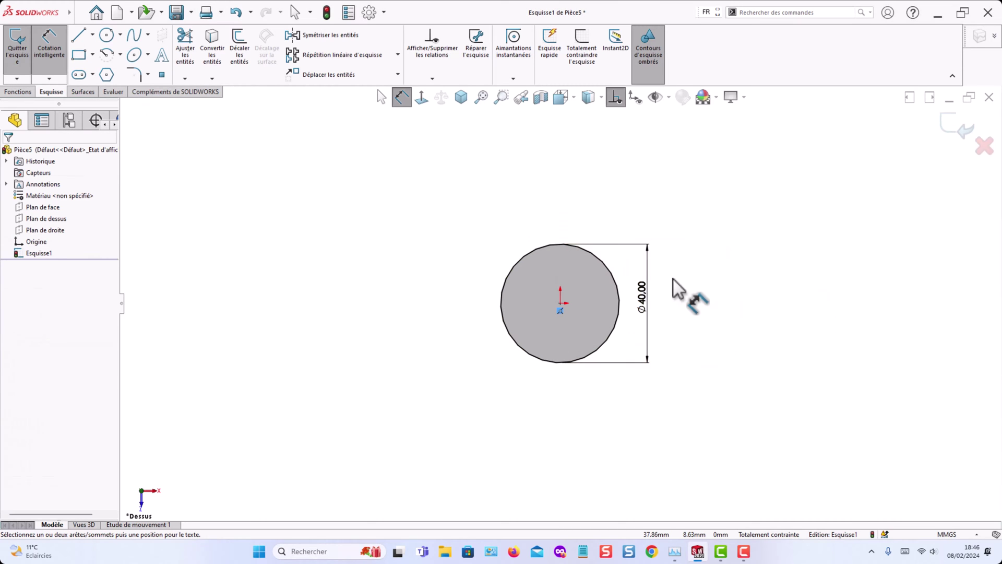
# Extrude the circle upward as a blind boss 140 mm long.
pyautogui.click(461, 97)
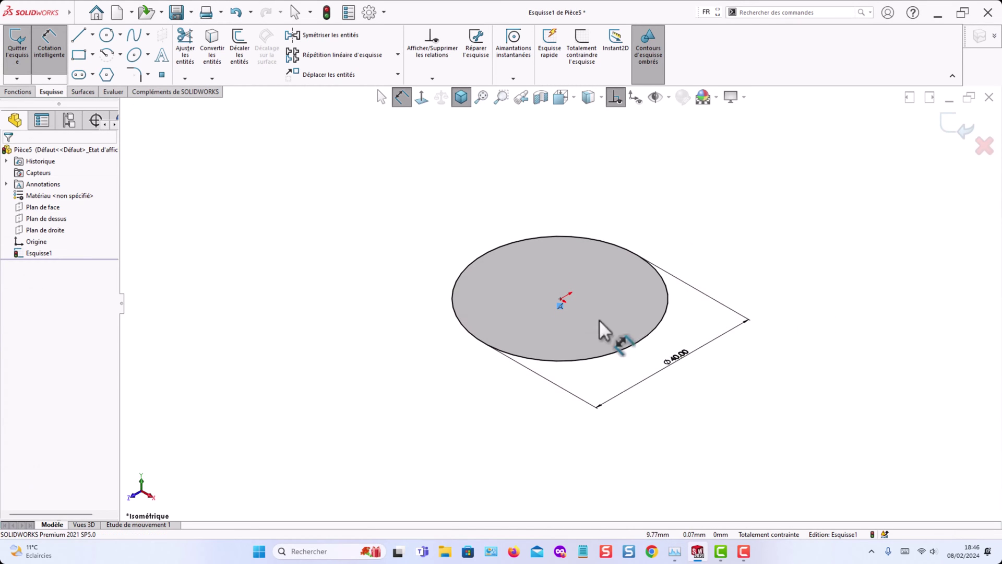
pyautogui.click(18, 91)
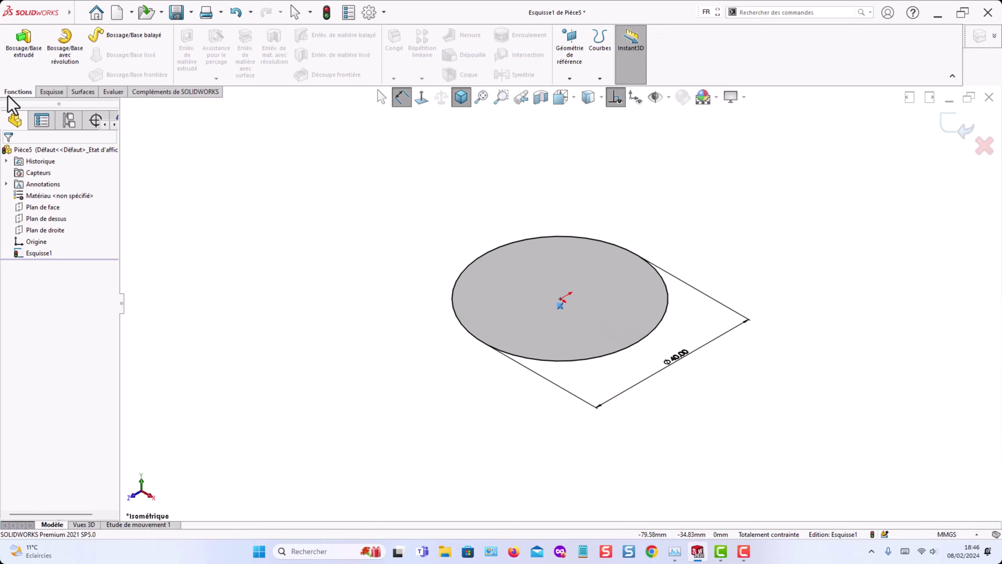
pyautogui.click(22, 45)
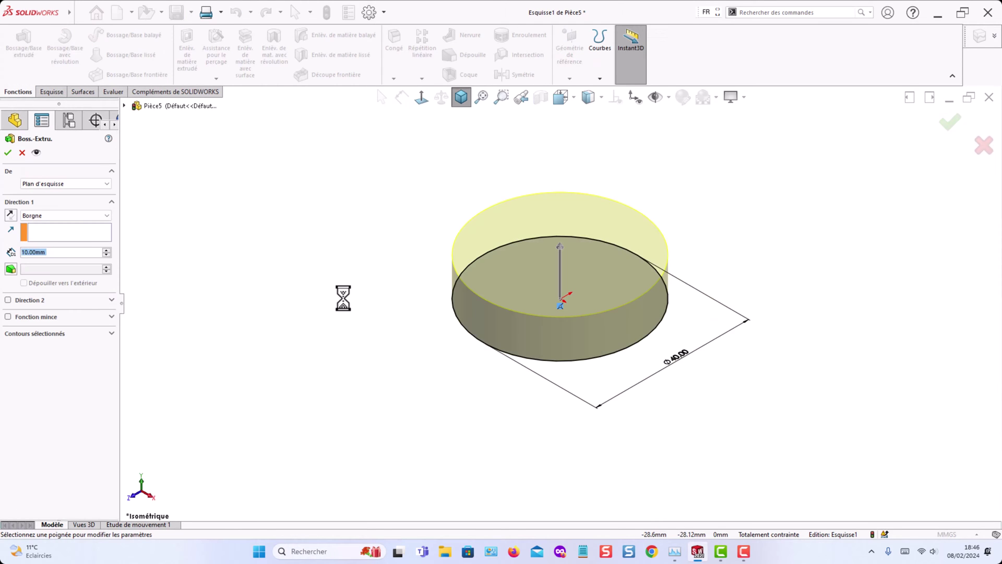
pyautogui.write('14')
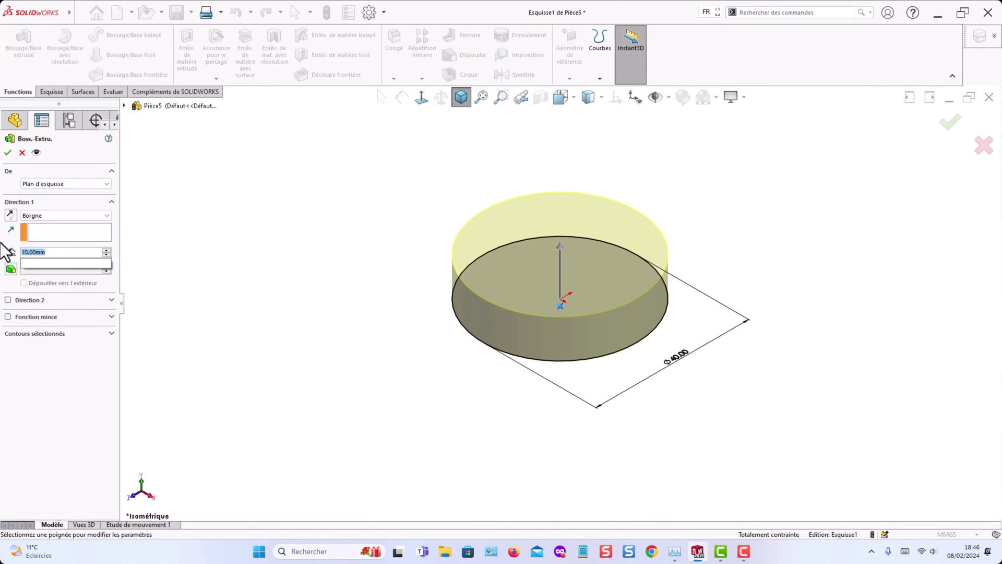
pyautogui.write('0')
pyautogui.press('Return')
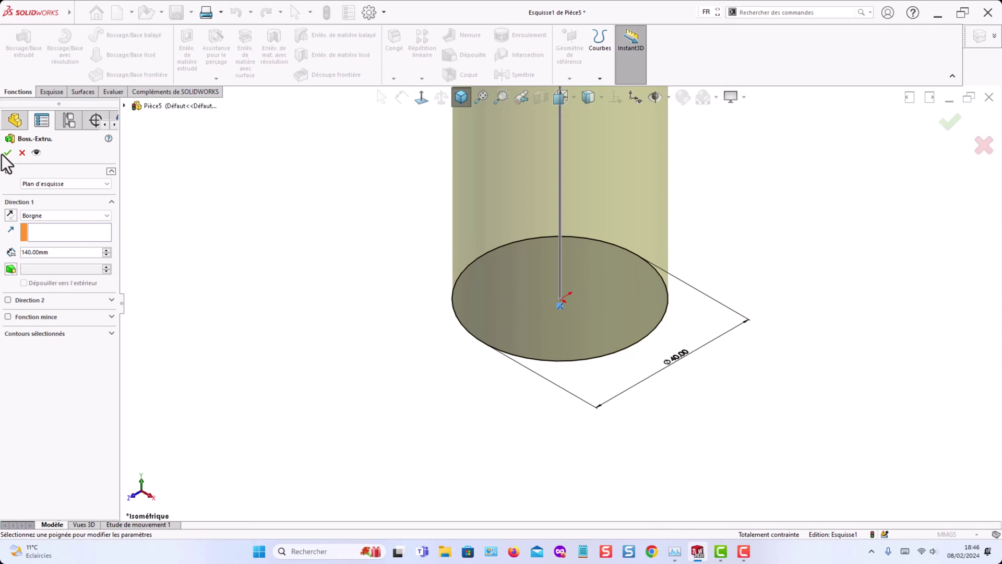
pyautogui.press('f')
pyautogui.press('Return')
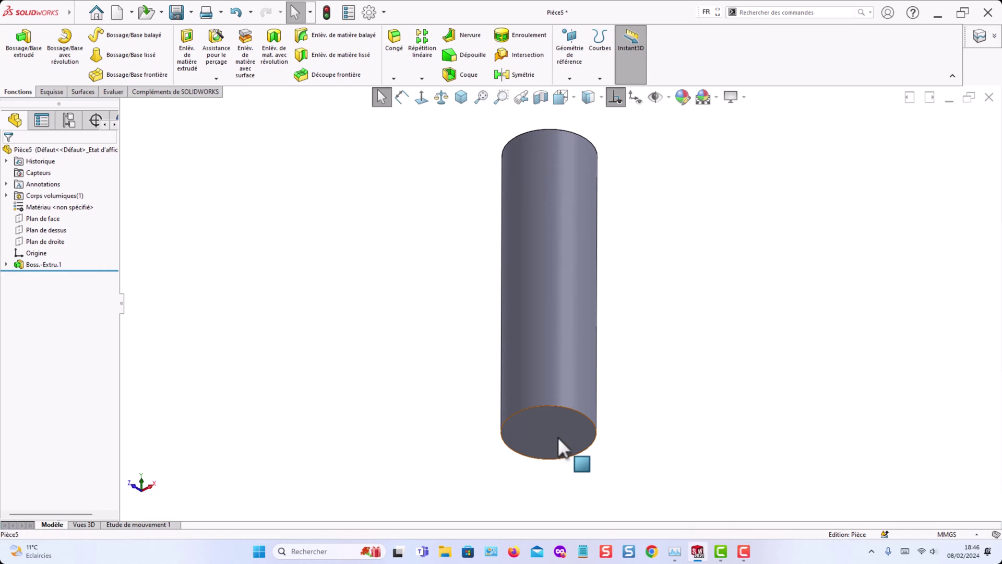
# Sketch a horizontal line about 36 mm long from the origin on the cylinder's bottom face, extending beyond its edge.
pyautogui.click(558, 437)
pyautogui.click(422, 97)
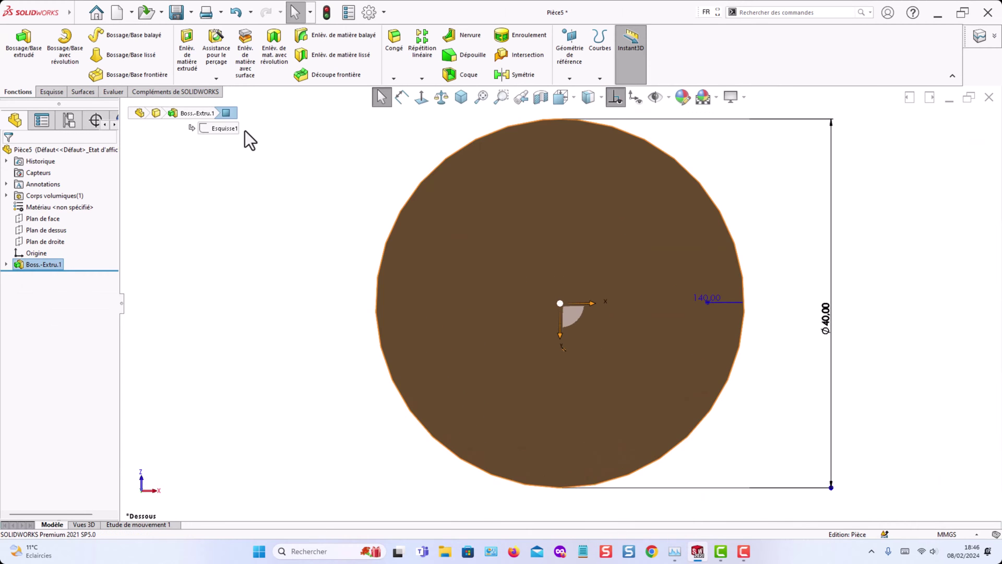
pyautogui.press('l')
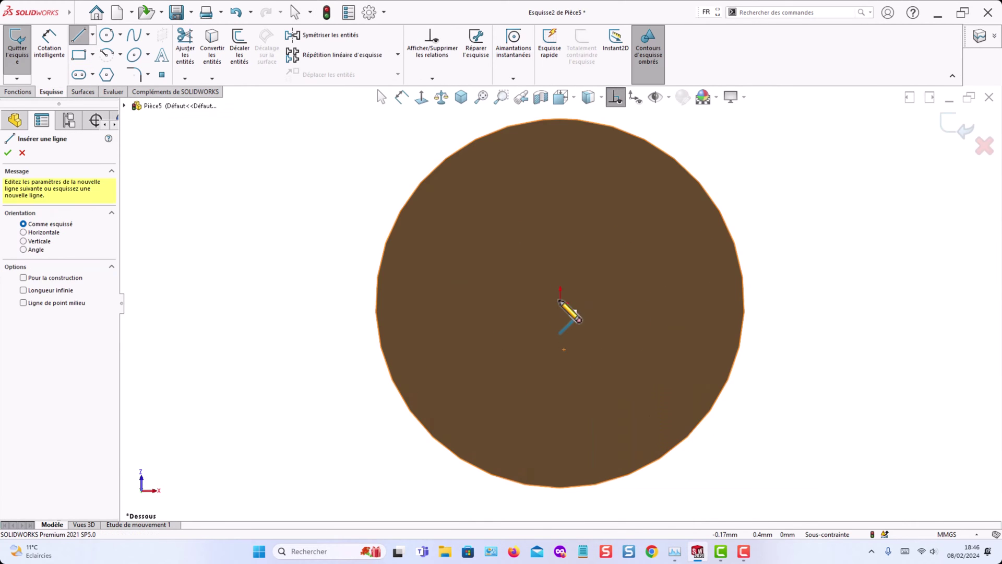
pyautogui.click(560, 303)
pyautogui.click(224, 302)
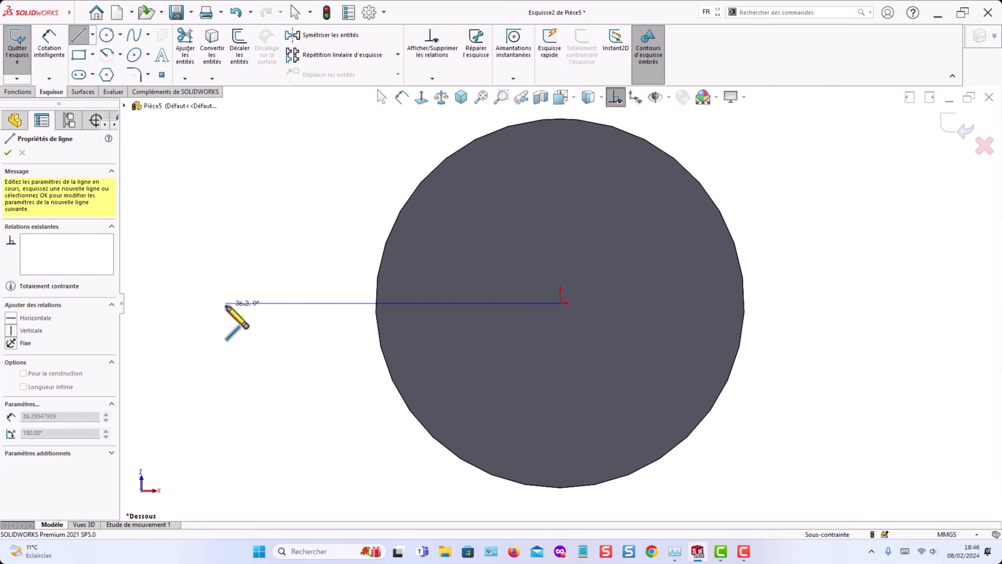
pyautogui.press('Escape')
pyautogui.click(462, 98)
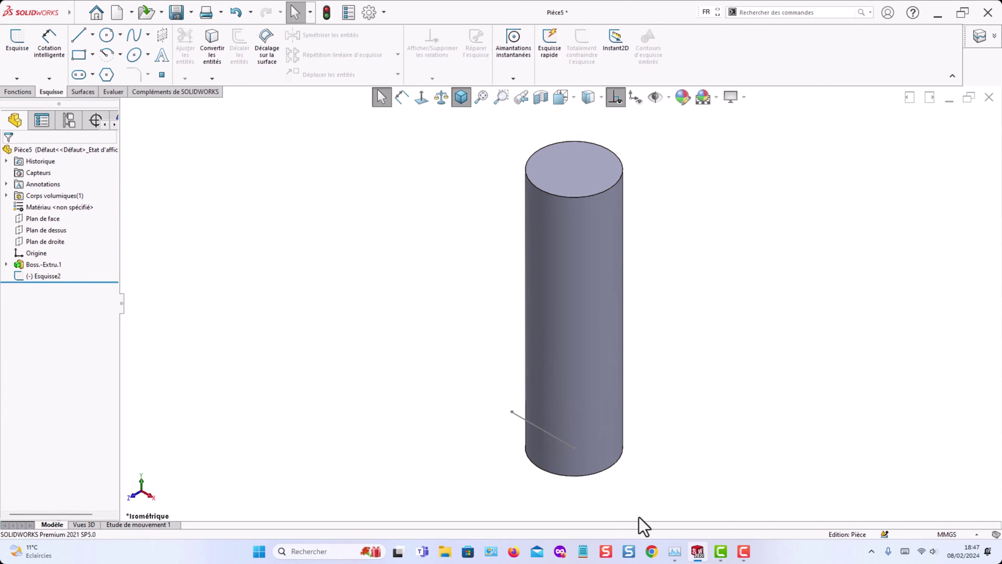
# Sketch a vertical line on the front plane from the origin up to the cylinder's top edge.
pyautogui.click(50, 220)
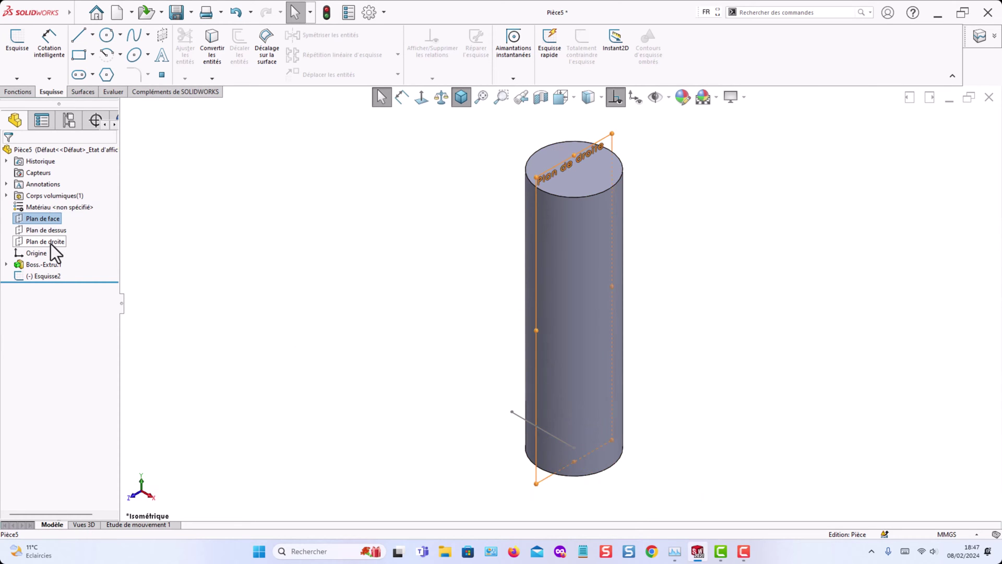
pyautogui.click(51, 243)
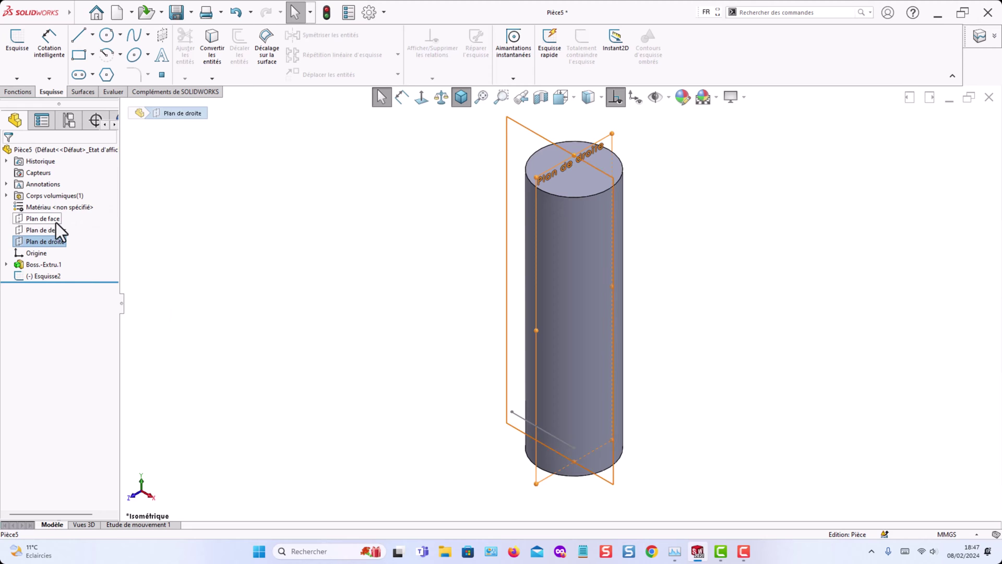
pyautogui.click(56, 221)
pyautogui.click(421, 99)
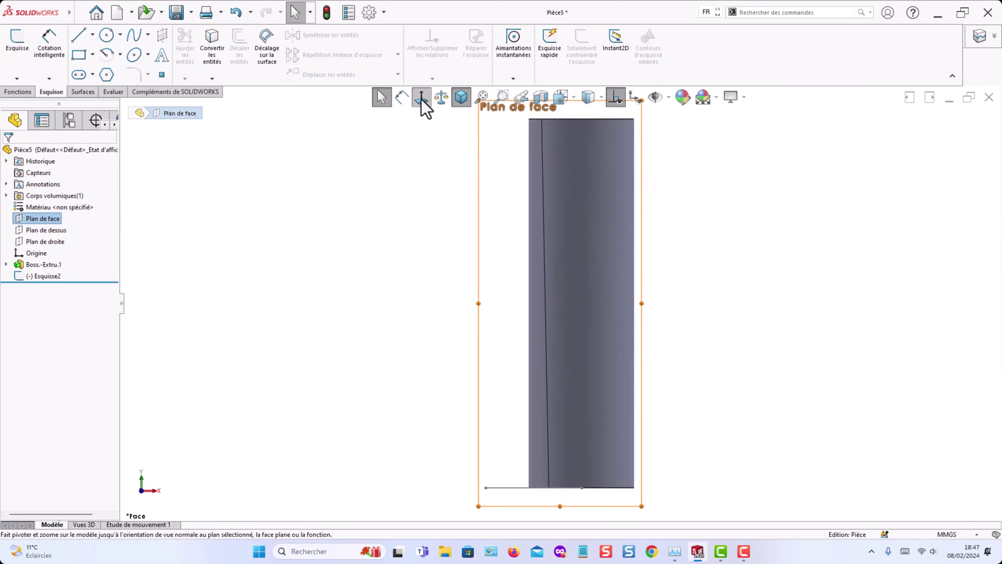
pyautogui.click(78, 35)
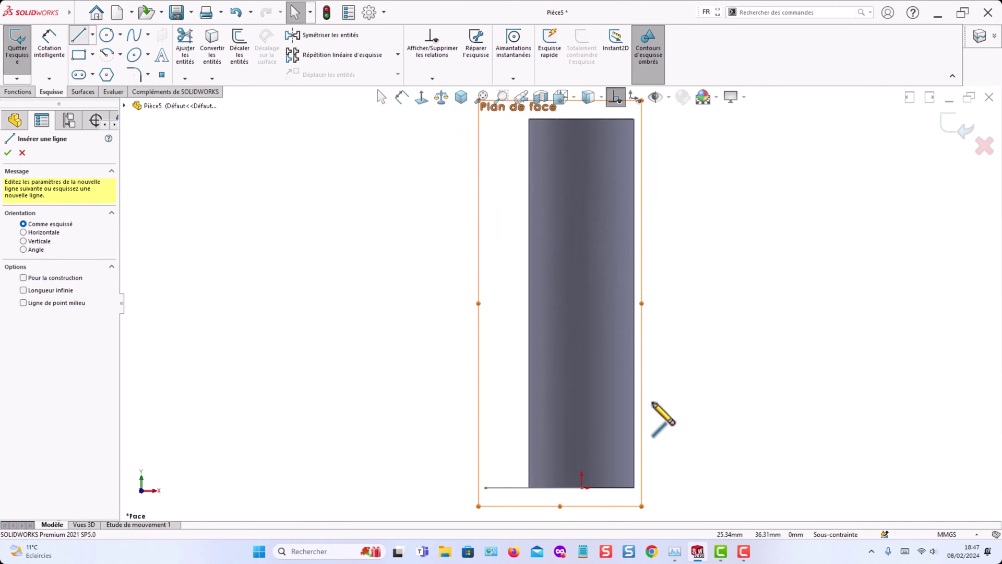
pyautogui.click(583, 488)
pyautogui.click(581, 119)
pyautogui.press('Escape')
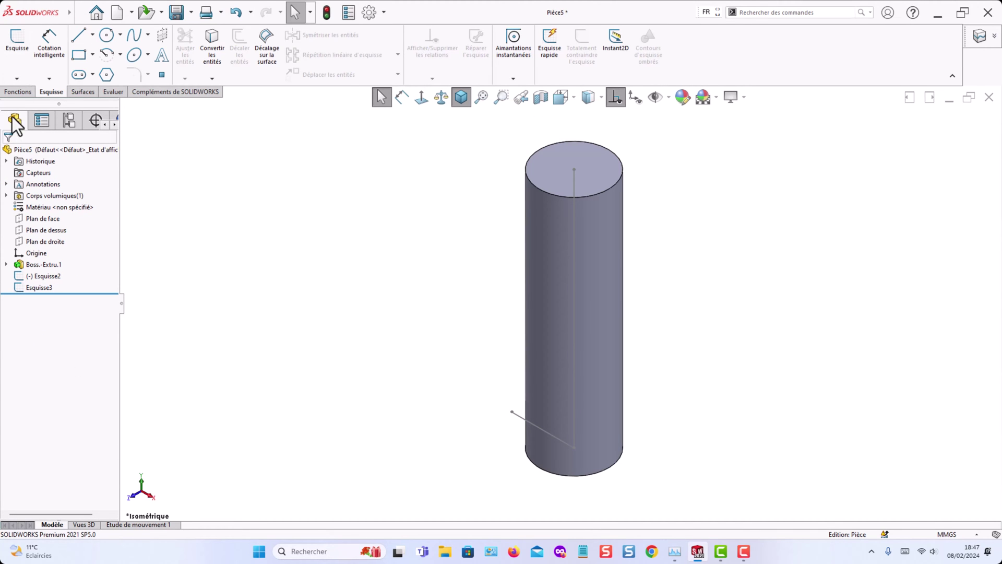
# Set up a swept surface with the horizontal line as profile and the vertical line as path.
pyautogui.click(18, 92)
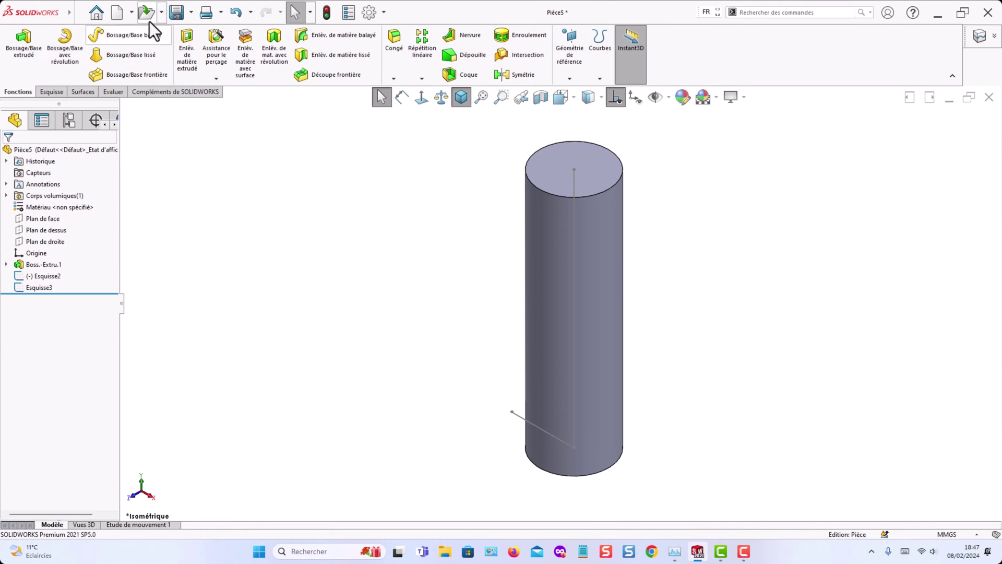
pyautogui.click(138, 31)
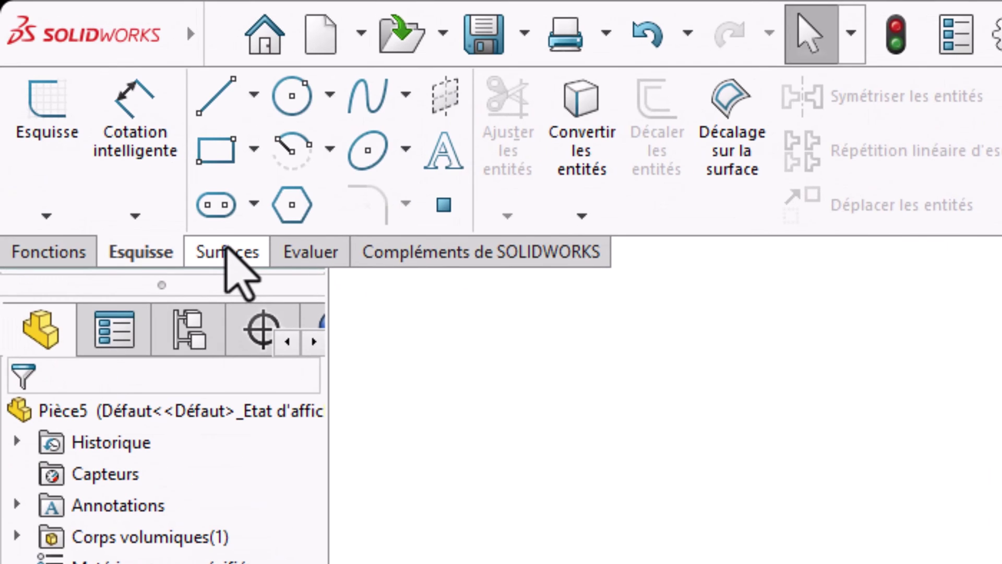
pyautogui.click(229, 253)
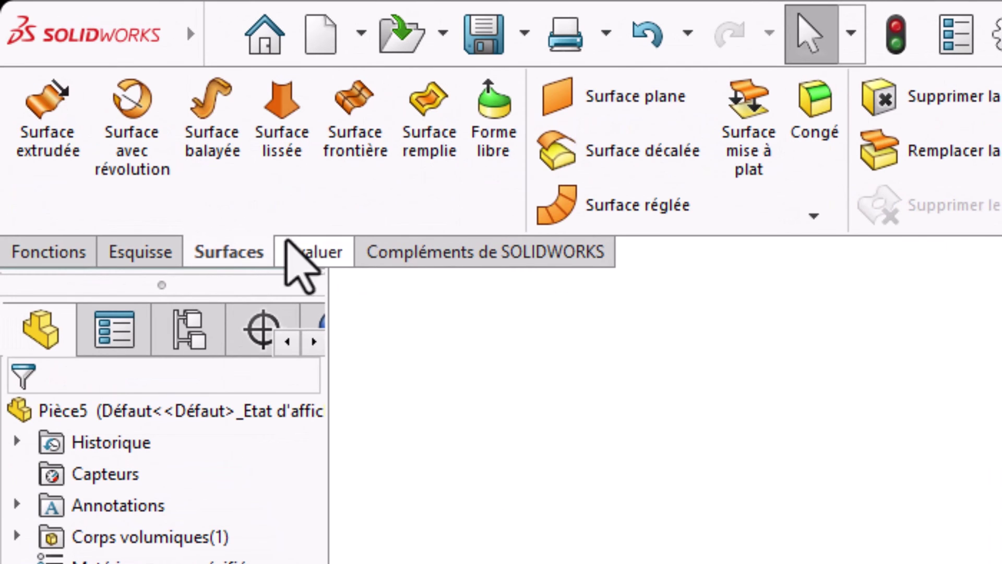
pyautogui.click(208, 151)
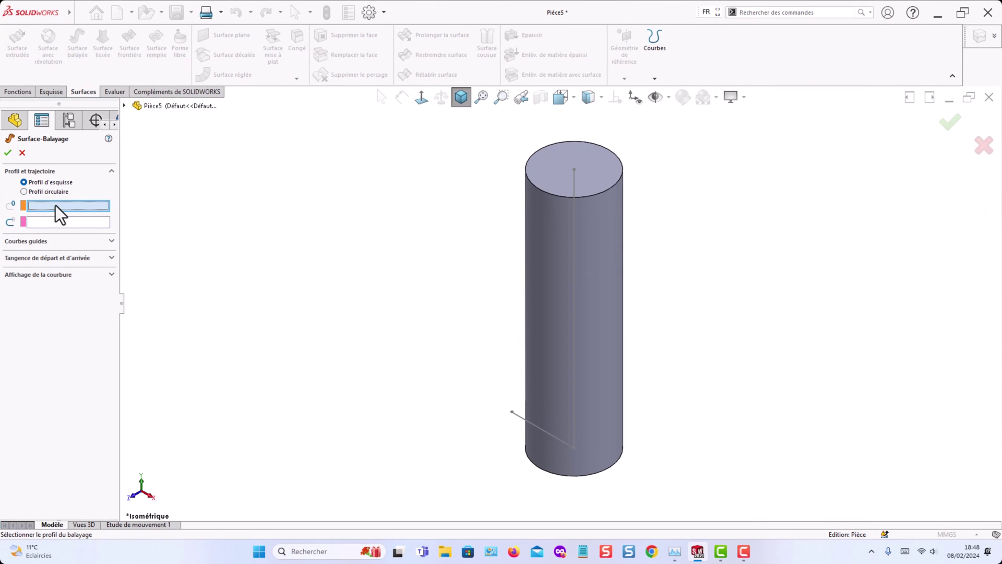
pyautogui.click(526, 420)
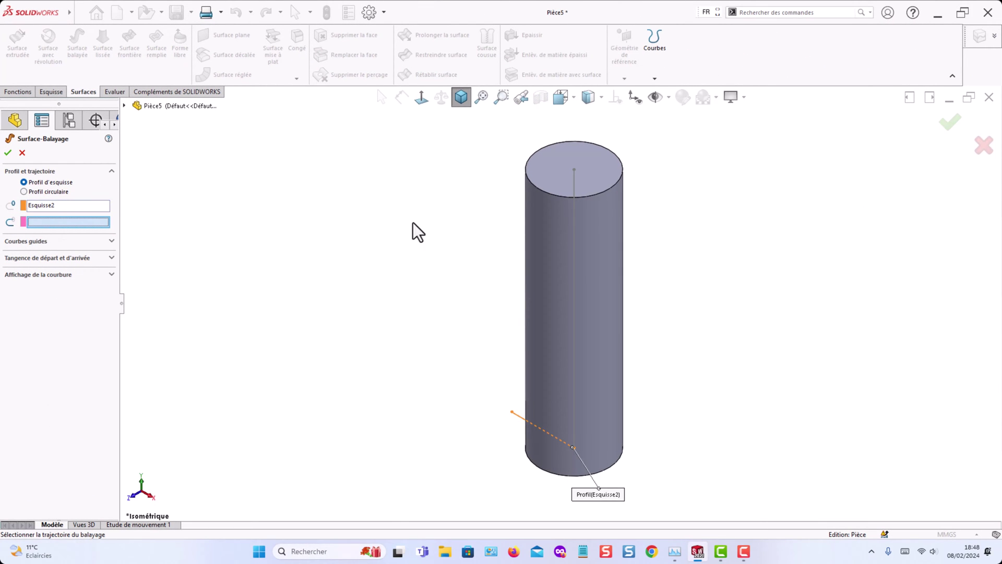
pyautogui.click(576, 274)
pyautogui.moveTo(645, 311); pyautogui.dragTo(653, 336, button='middle')
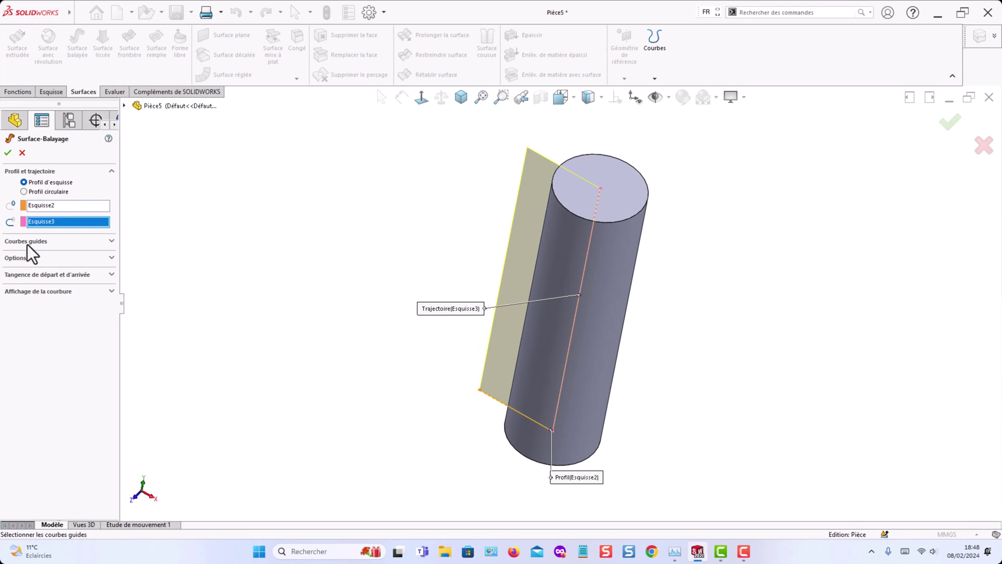
# Give the swept surface a specified profile twist controlled in revolutions, and complete it.
pyautogui.click(109, 259)
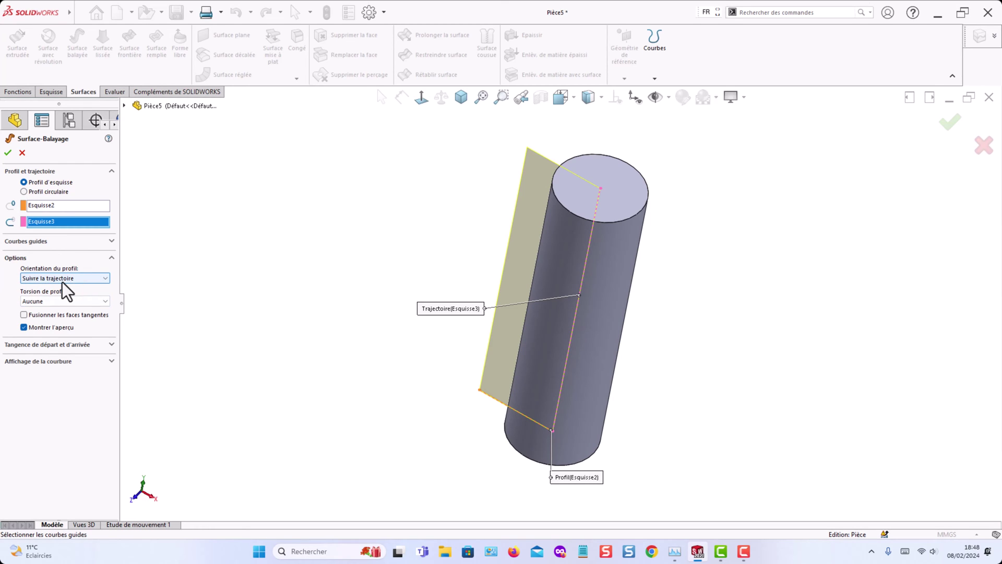
pyautogui.click(104, 302)
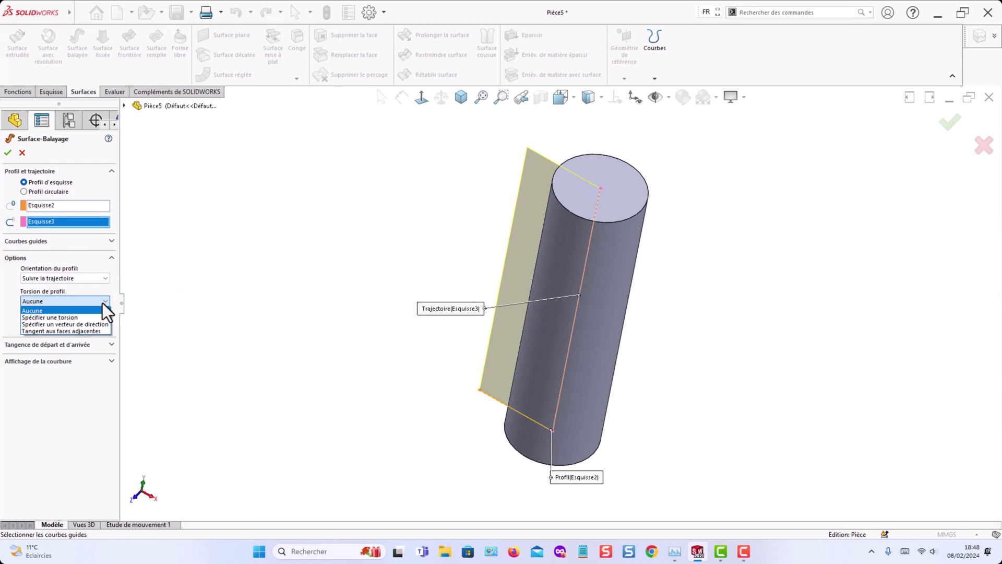
pyautogui.click(61, 314)
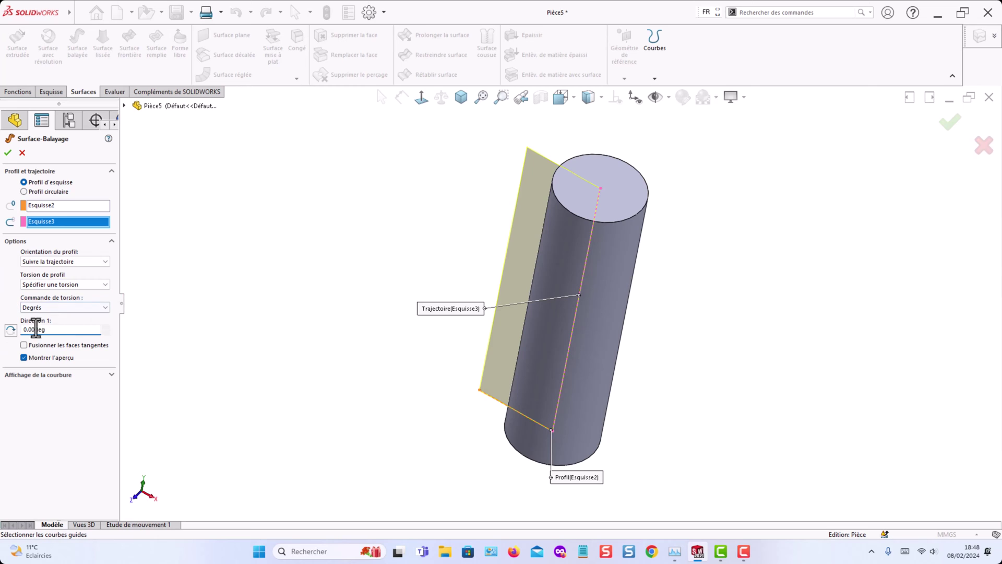
pyautogui.click(104, 307)
pyautogui.click(47, 329)
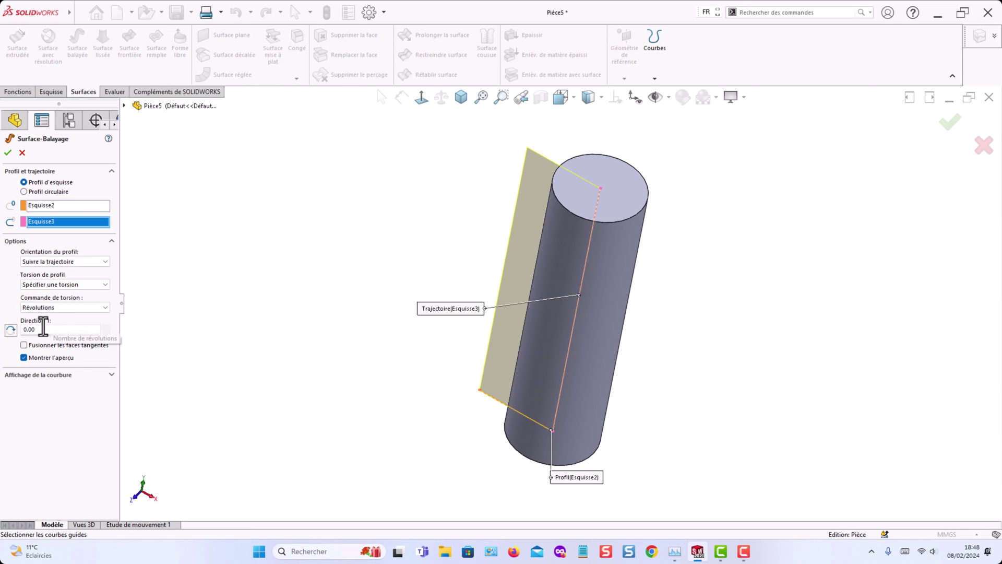
pyautogui.moveTo(45, 329); pyautogui.dragTo(3, 330)
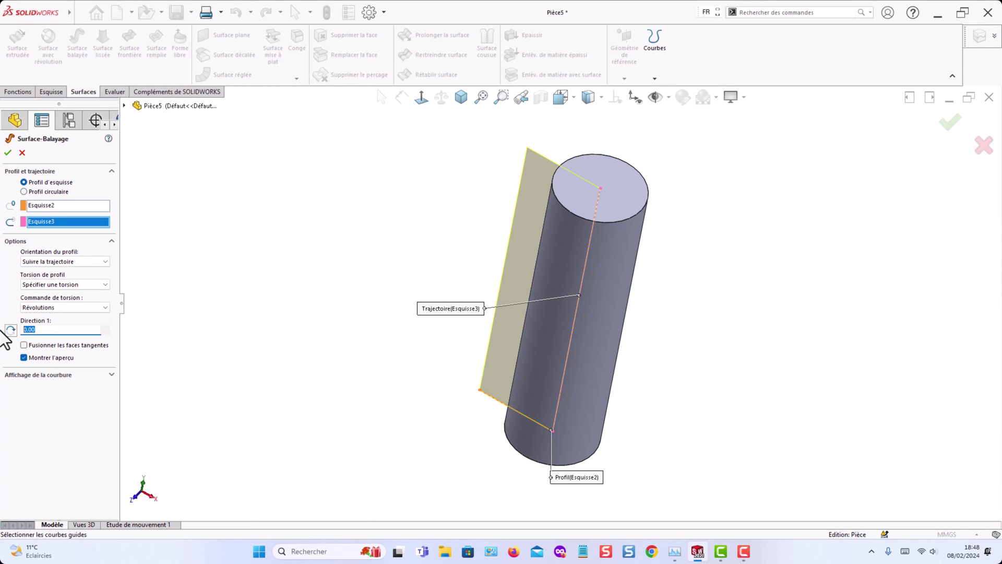
pyautogui.click(27, 306)
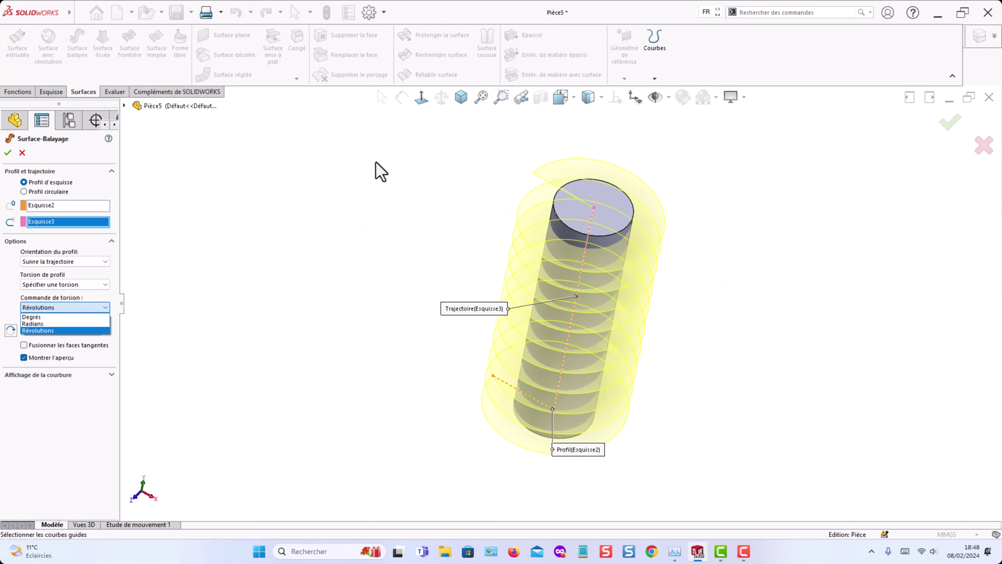
pyautogui.click(8, 153)
pyautogui.moveTo(463, 339); pyautogui.dragTo(765, 244, button='middle')
pyautogui.click(765, 244)
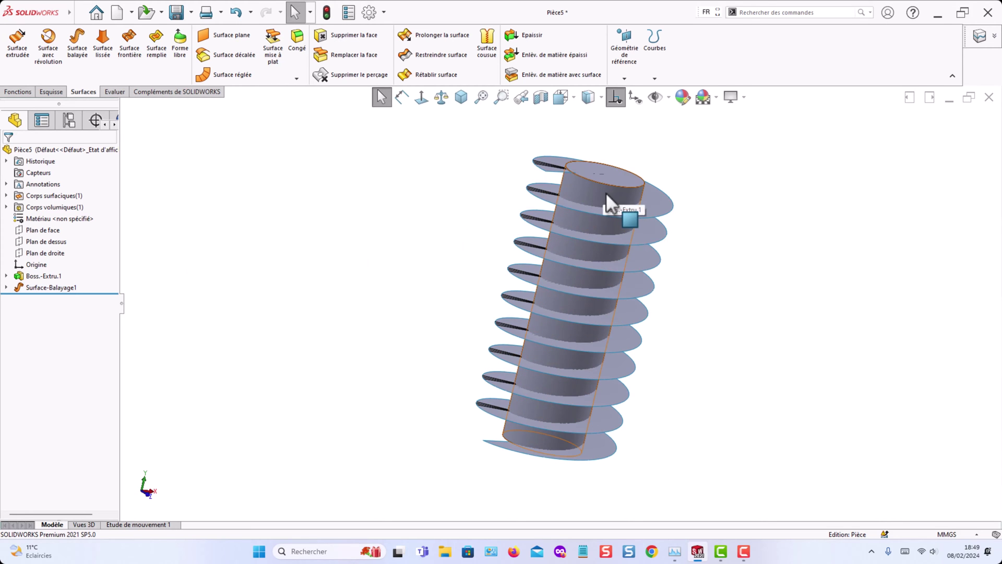
pyautogui.click(43, 288)
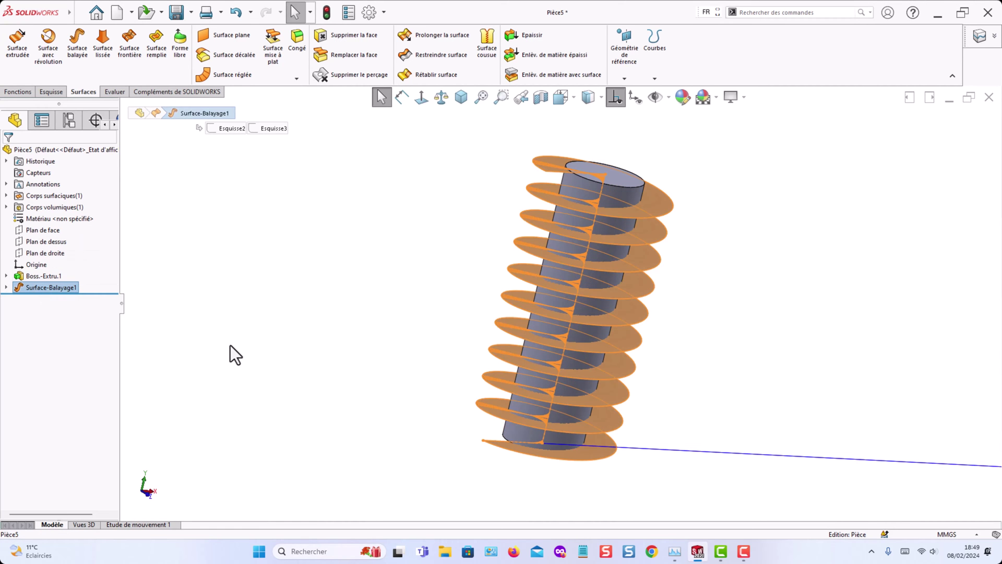
pyautogui.click(230, 349)
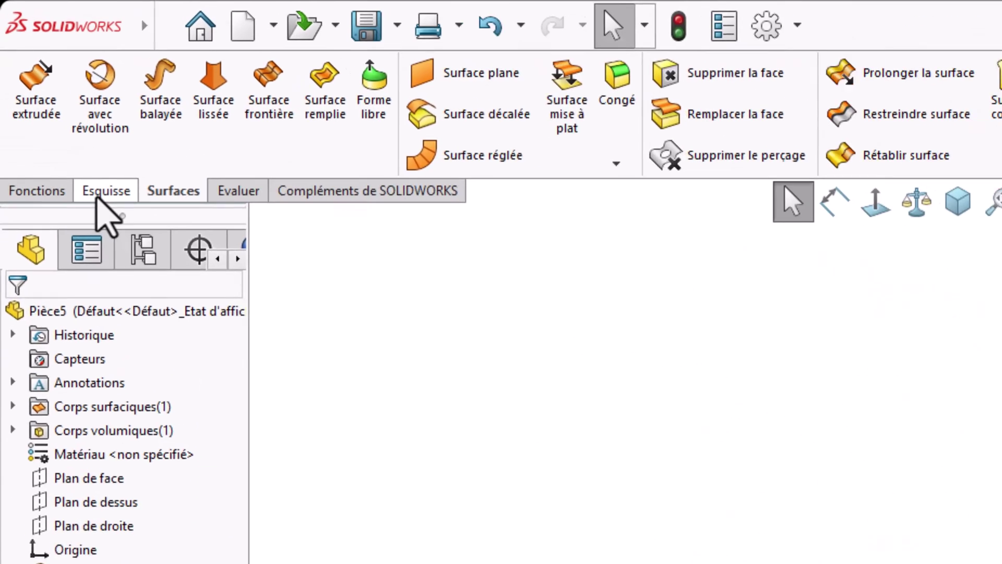
# Create a 3D sketch intersection curve between the cylinder's side face and the twisted surface, and exit the sketch.
pyautogui.click(99, 192)
pyautogui.click(442, 163)
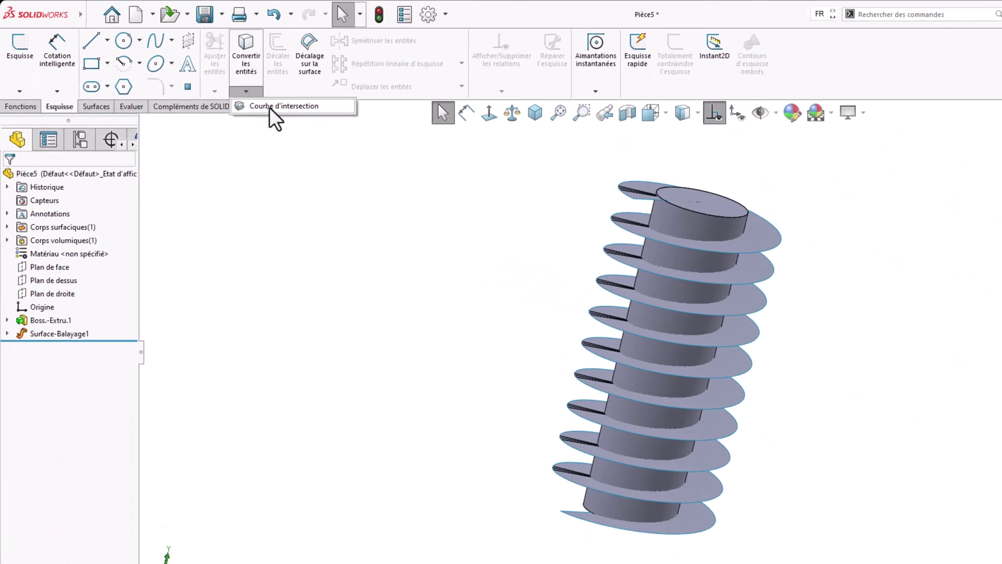
pyautogui.click(526, 208)
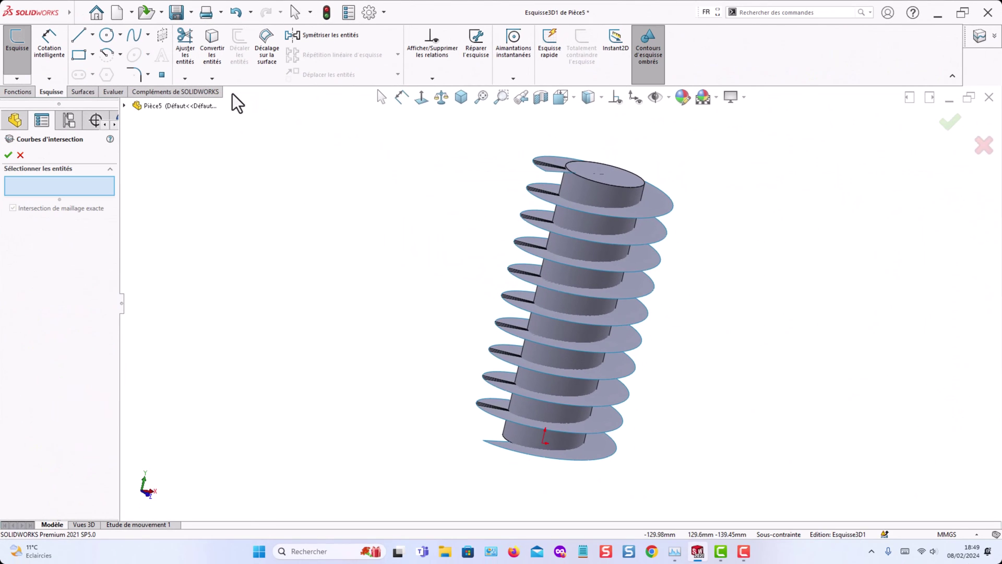
pyautogui.click(610, 192)
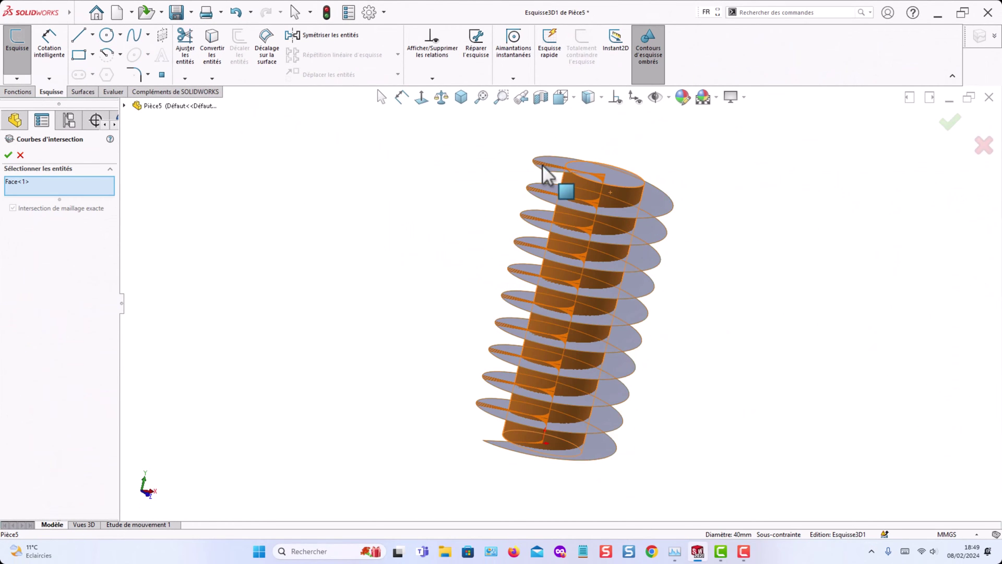
pyautogui.click(659, 199)
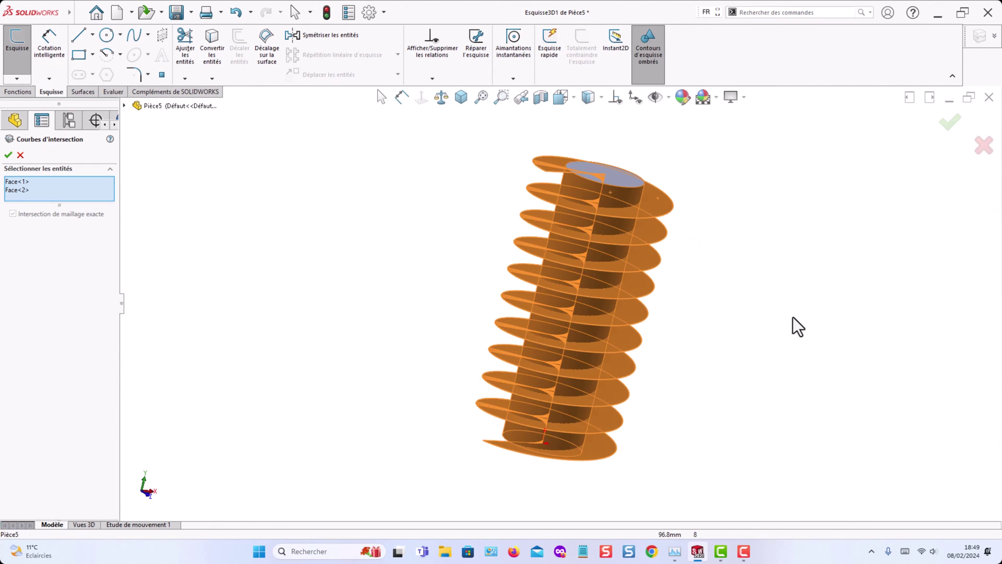
pyautogui.click(7, 155)
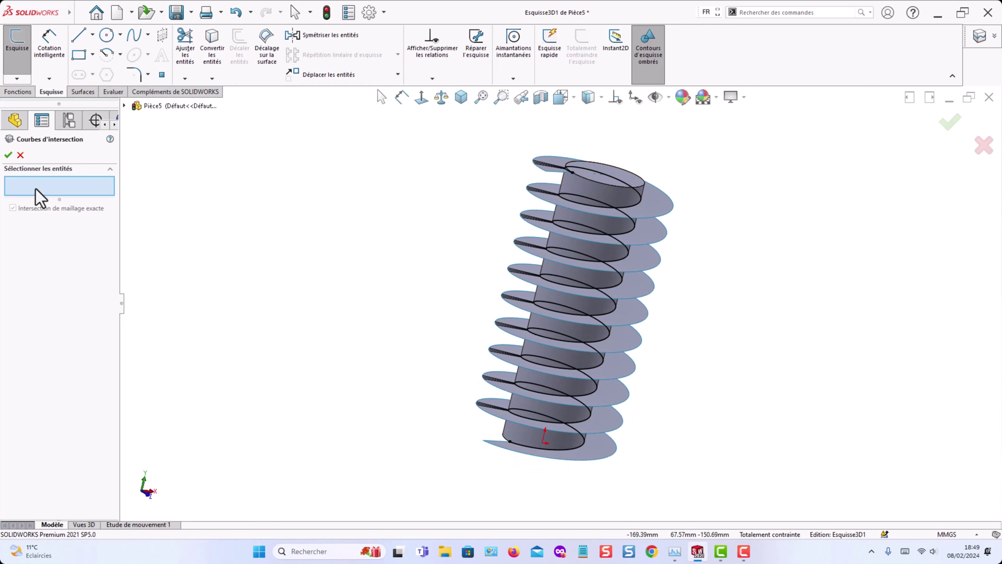
pyautogui.click(8, 155)
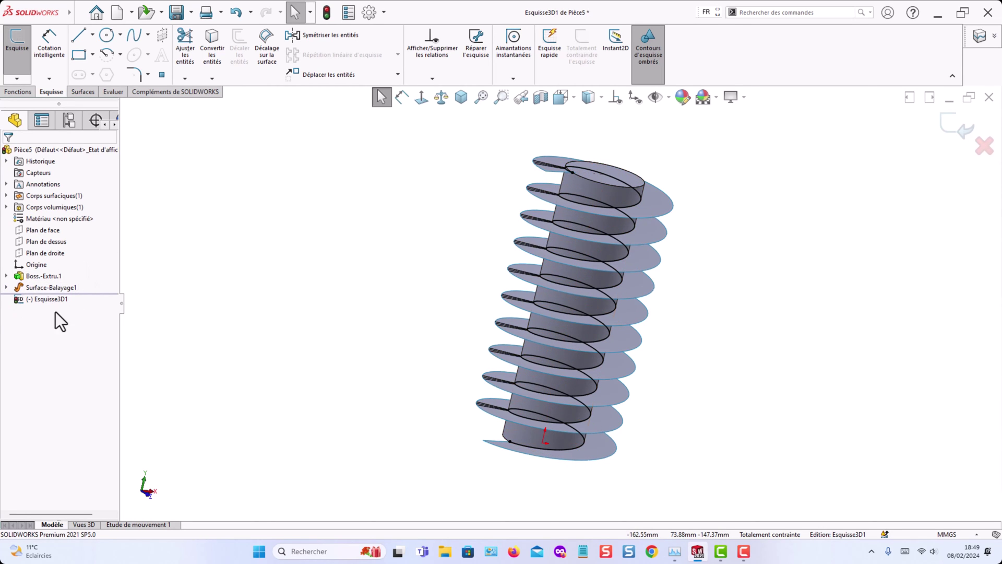
pyautogui.click(328, 17)
# Hide the twisted surface and the extruded cylinder, leaving the helical 3D sketch curve.
pyautogui.click(53, 288)
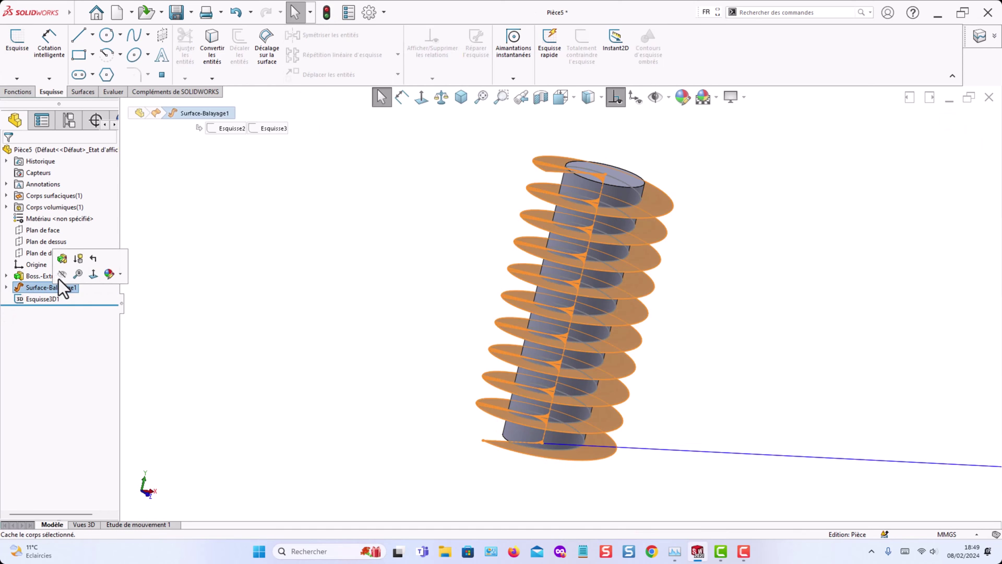
pyautogui.click(44, 276)
pyautogui.click(50, 246)
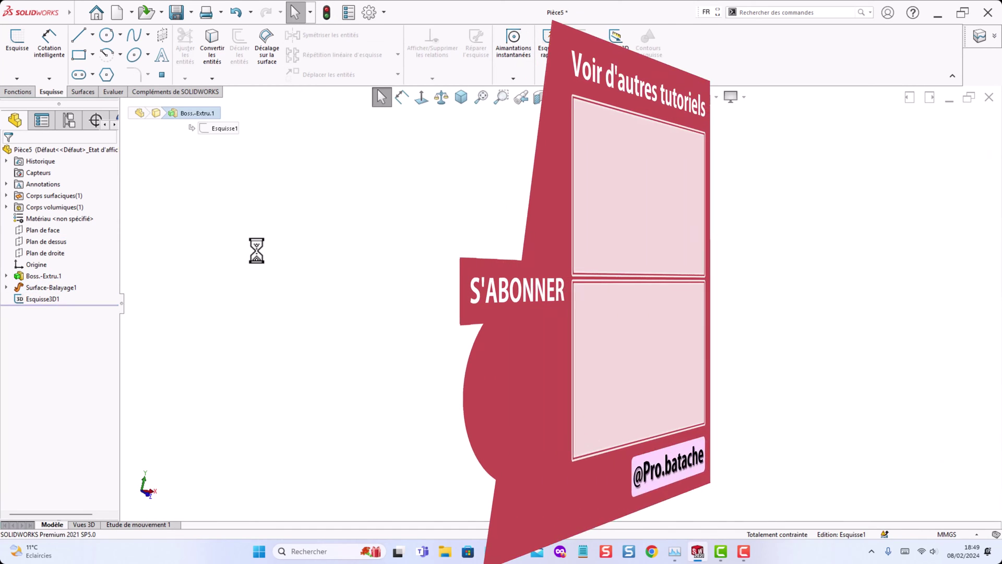
pyautogui.click(21, 277)
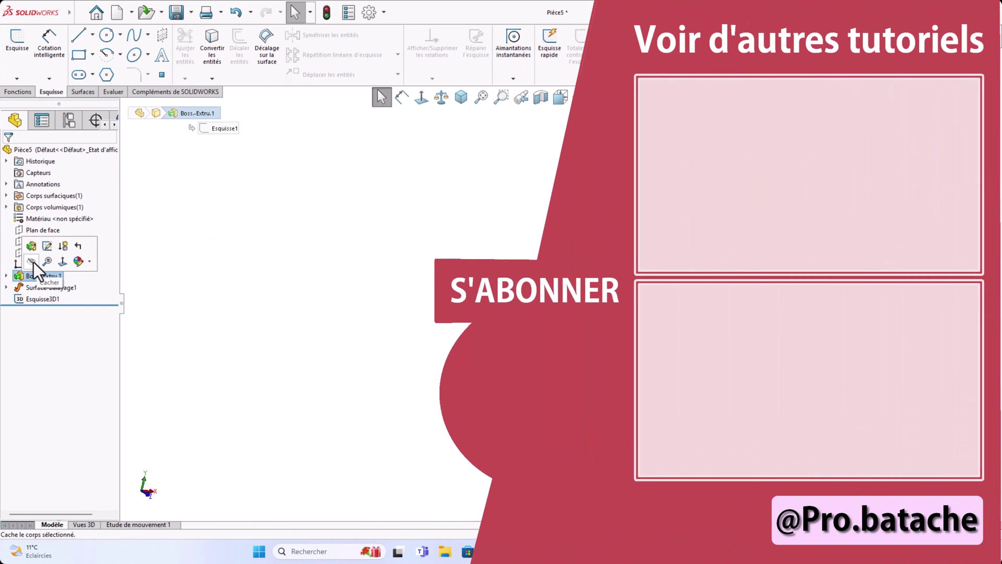
pyautogui.click(33, 262)
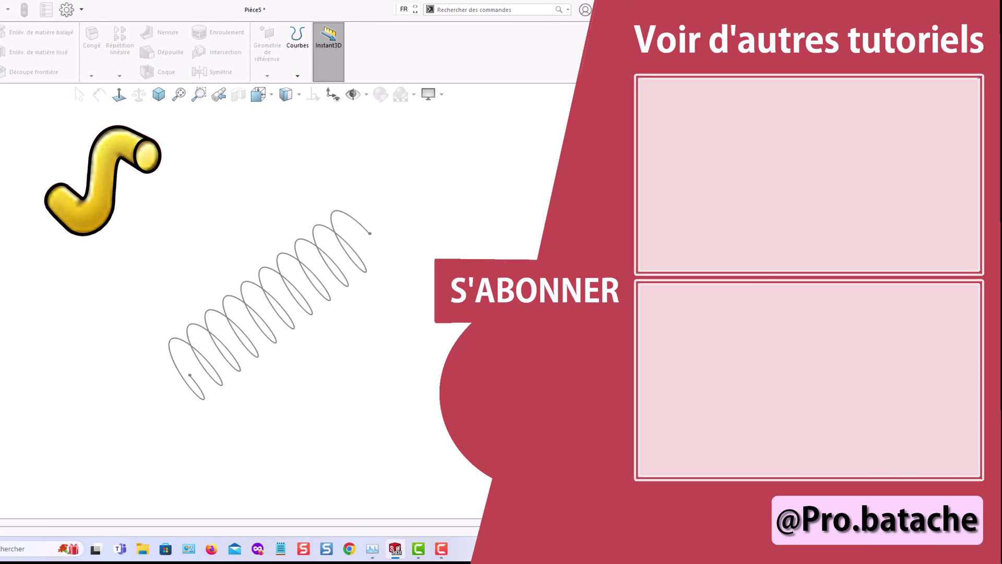
# Sweep a solid circular profile along the helical 3D sketch curve to form the spring.
pyautogui.click(204, 398)
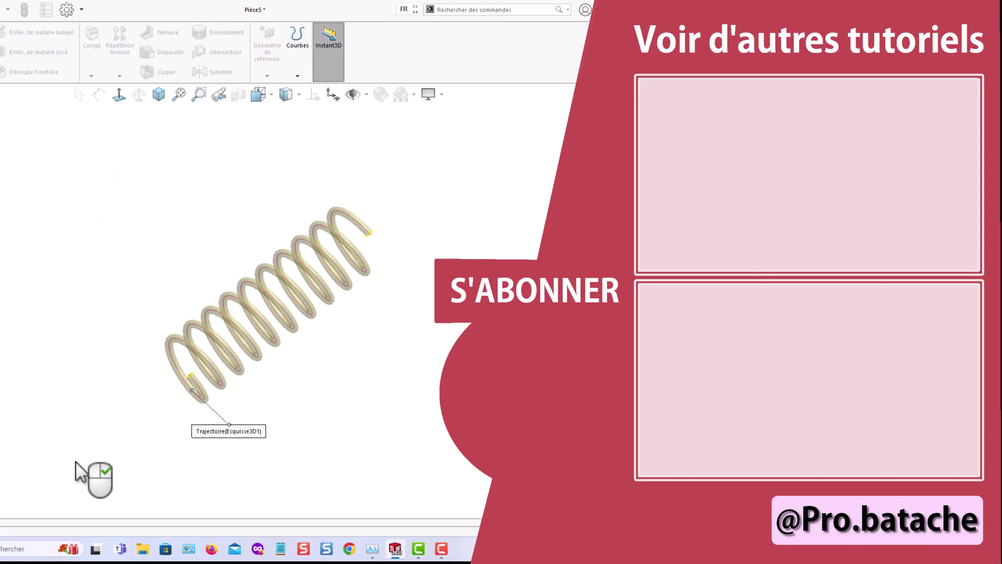
pyautogui.press('Return')
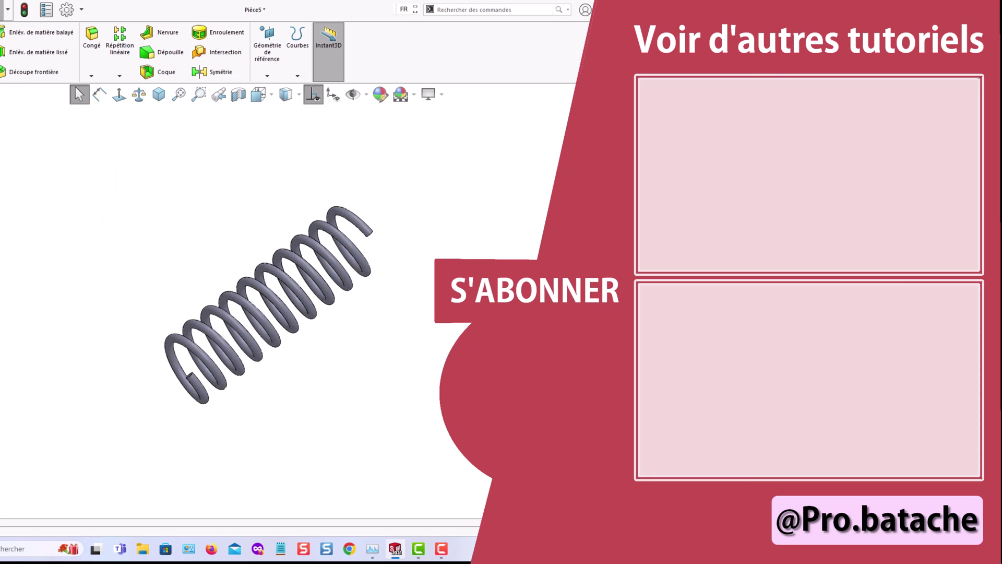
pyautogui.moveTo(311, 377)
pyautogui.mouseDown(button='middle')
pyautogui.moveTo(255, 277)
pyautogui.moveTo(290, 313)
pyautogui.moveTo(309, 364)
pyautogui.mouseUp(button='middle')
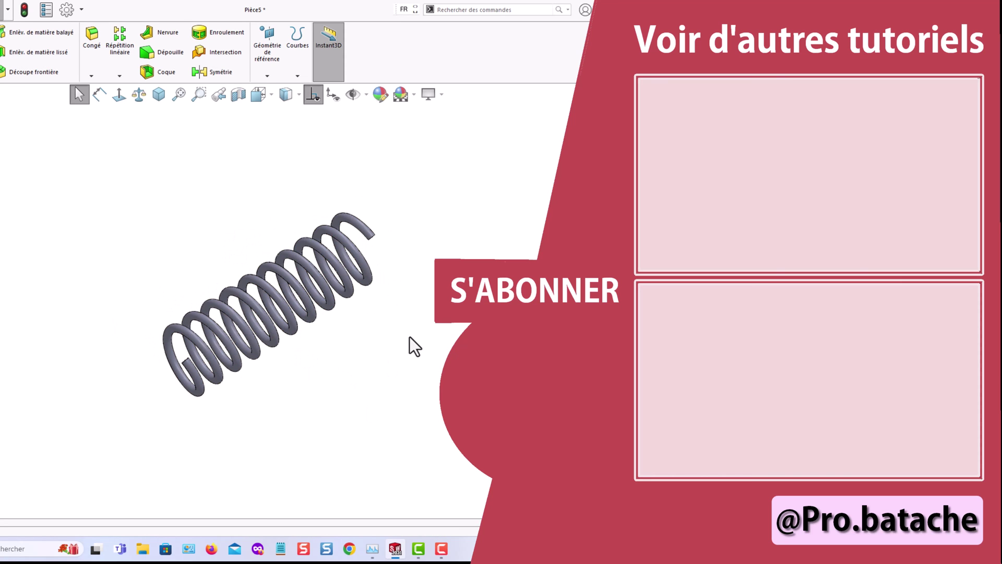